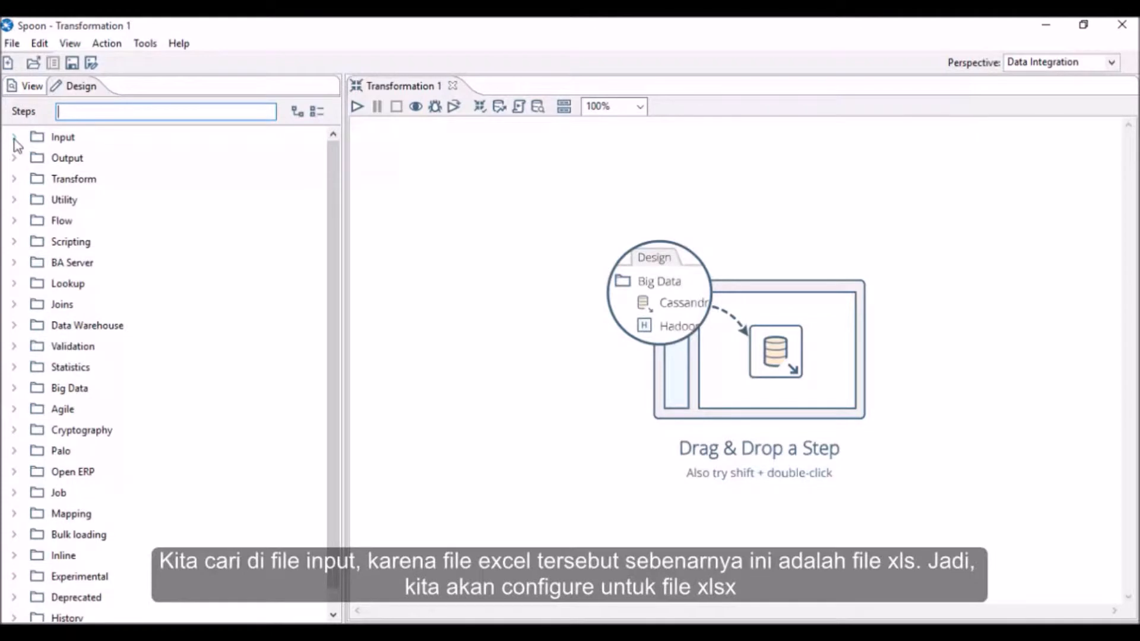
Step: Check the Sample file's type in the Kettle sample folder and add a Microsoft Excel Input step to the transformation canvas
{"action": "left_click", "coordinate": [14, 138]}
{"action": "scroll", "coordinate": [166, 345], "scroll_direction": "down", "scroll_amount": 8}
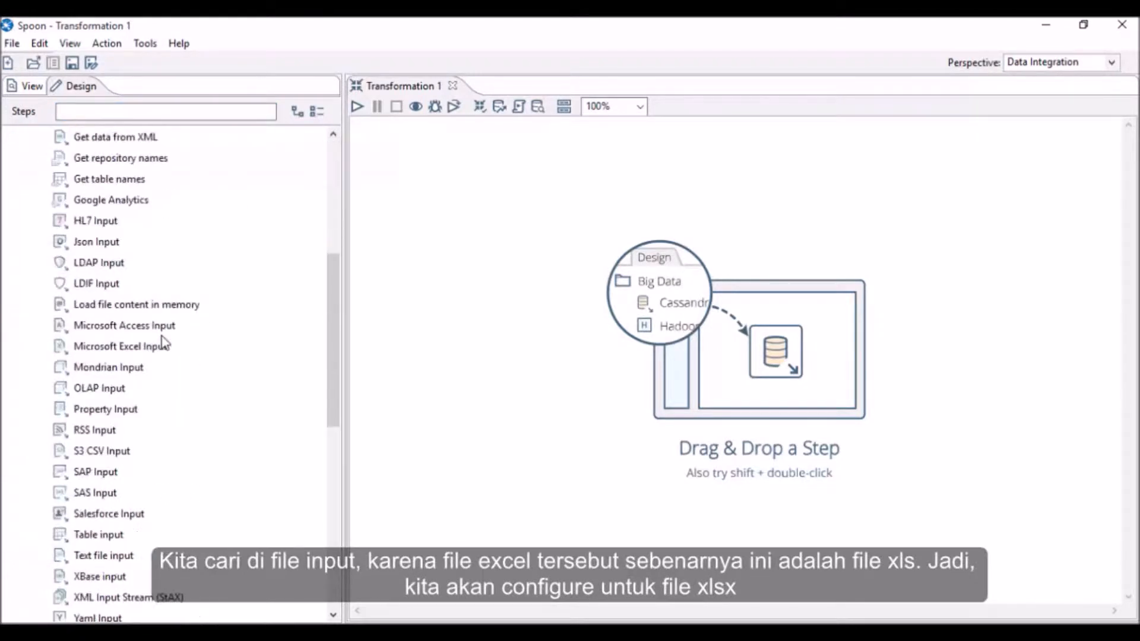
{"action": "left_click", "coordinate": [269, 633]}
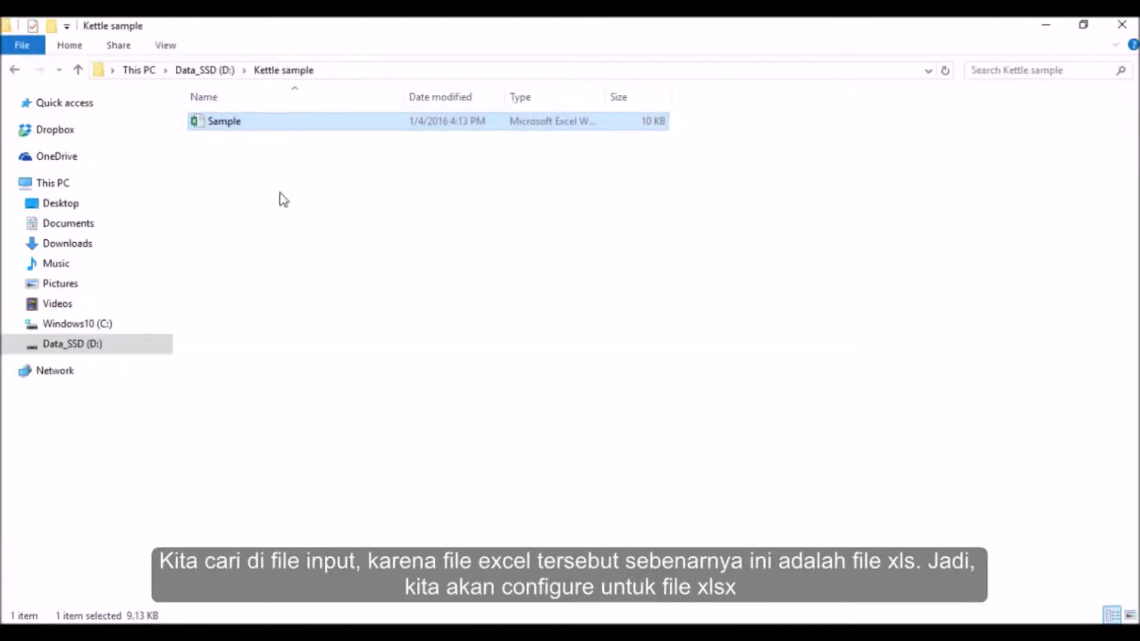
{"action": "left_click_drag", "start_coordinate": [606, 99], "coordinate": [722, 102]}
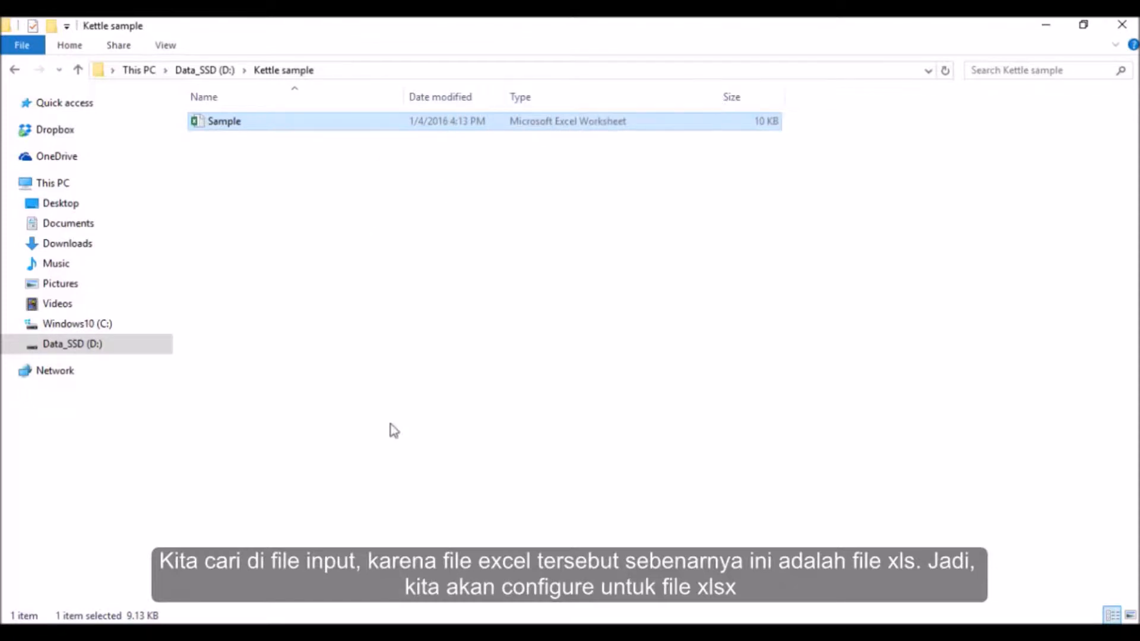
{"action": "key", "text": "alt+Tab"}
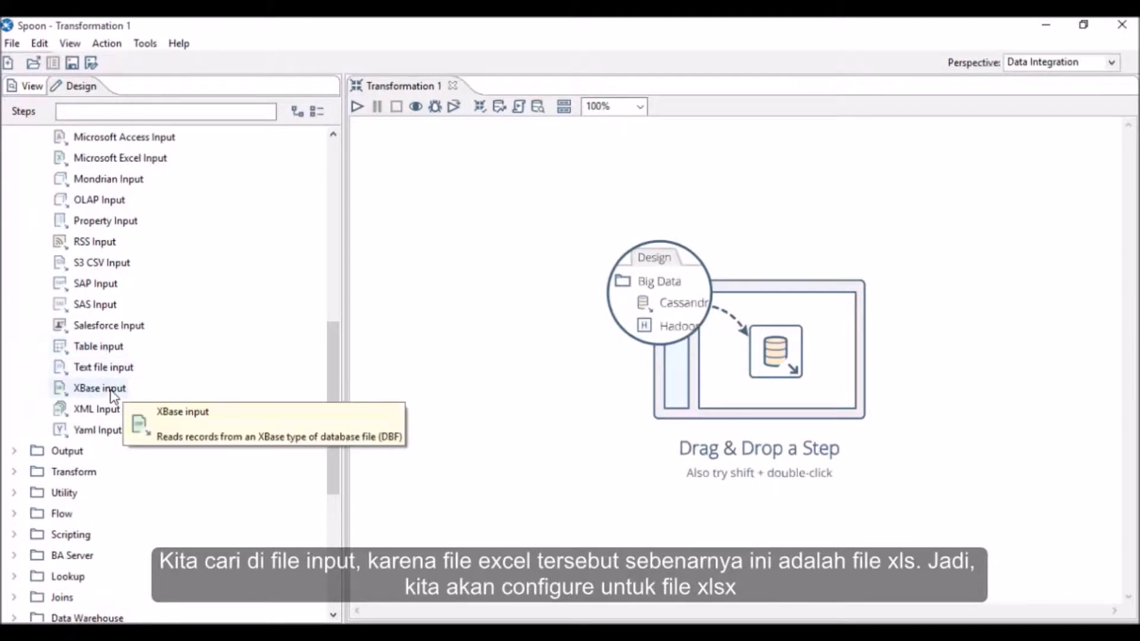
{"action": "left_click_drag", "start_coordinate": [334, 376], "coordinate": [334, 331]}
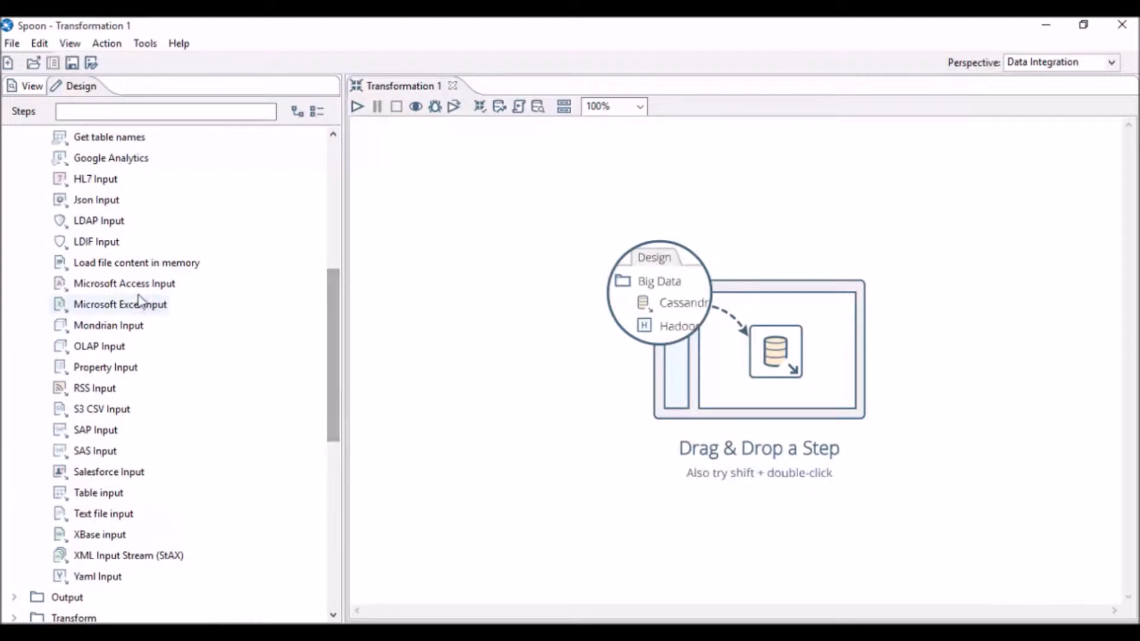
{"action": "left_click_drag", "start_coordinate": [134, 307], "coordinate": [444, 279]}
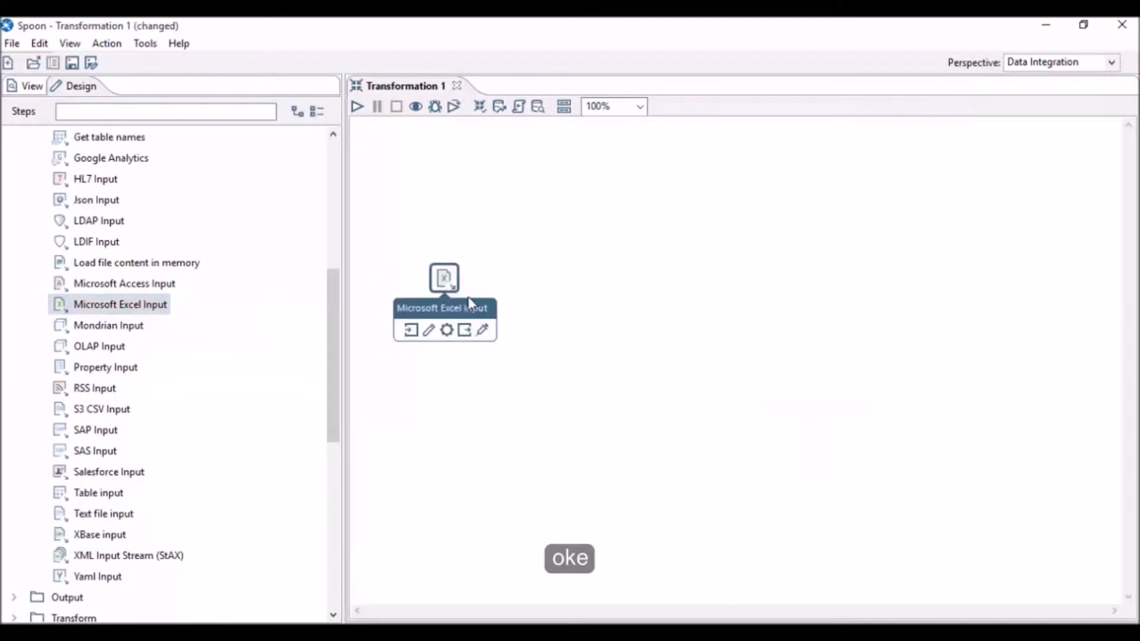
Step: Set the Microsoft Excel Input step's spreadsheet type to Excel 2007 XLSX (Apache POI)
{"action": "double_click", "coordinate": [449, 284]}
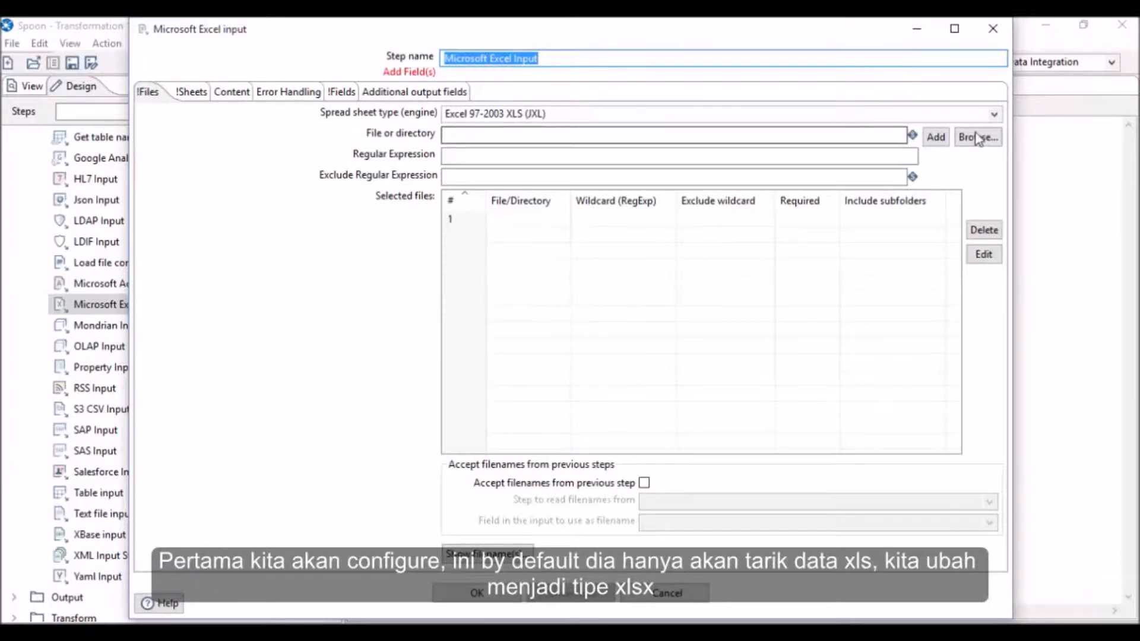
{"action": "left_click", "coordinate": [996, 115]}
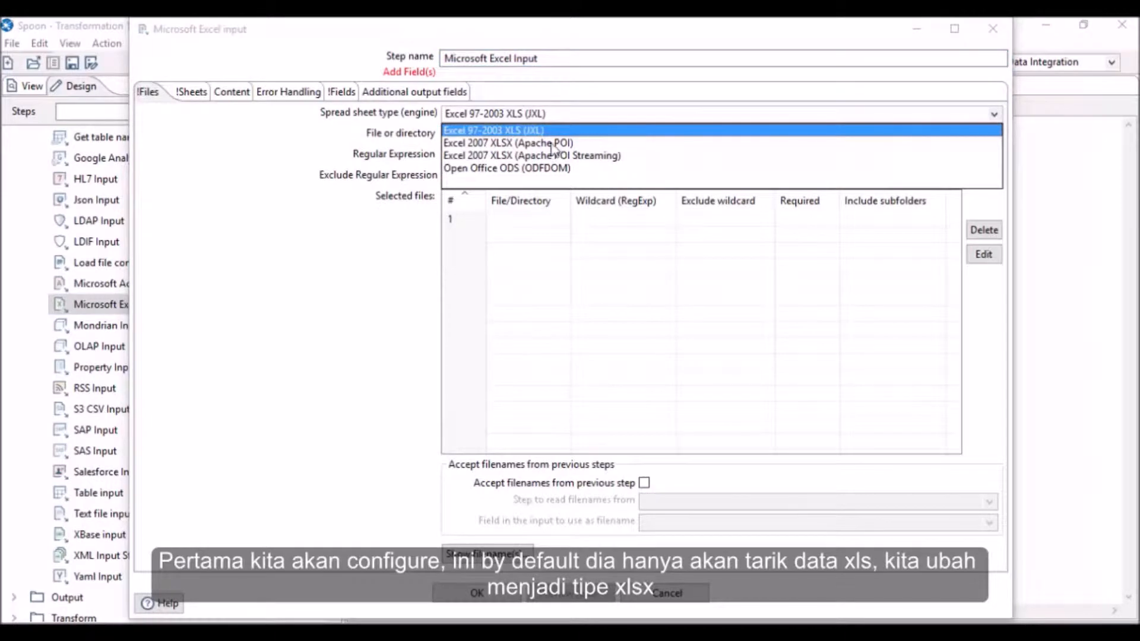
{"action": "left_click", "coordinate": [550, 144]}
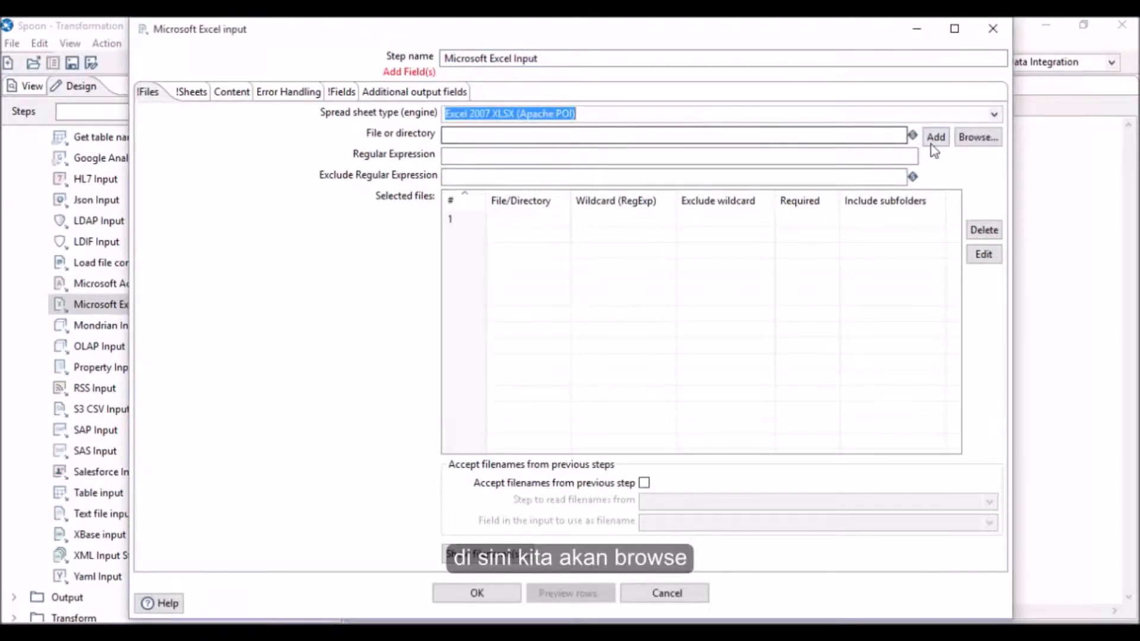
Step: Add D:\Kettle sample\Sample.xlsx to the selected files of the Excel input
{"action": "left_click", "coordinate": [967, 141]}
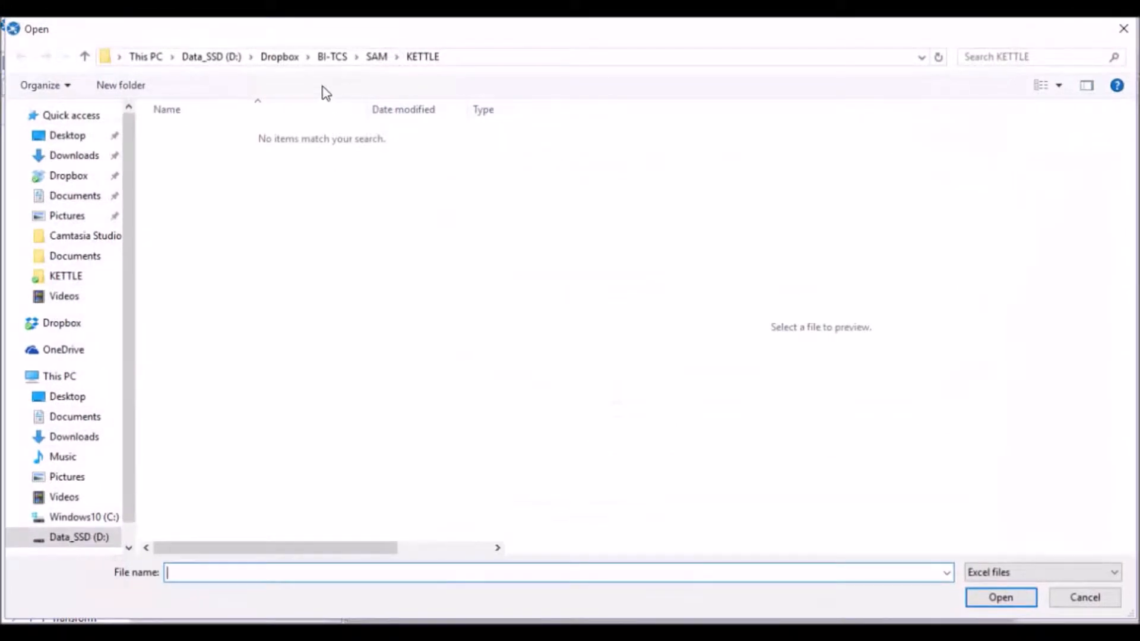
{"action": "left_click", "coordinate": [225, 59]}
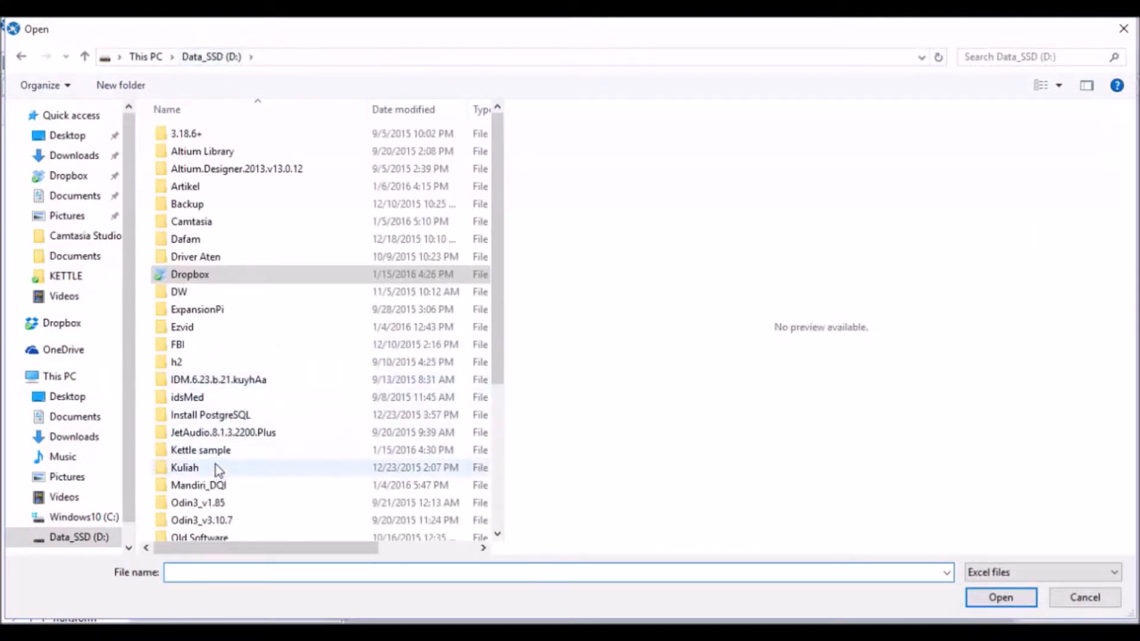
{"action": "double_click", "coordinate": [202, 450]}
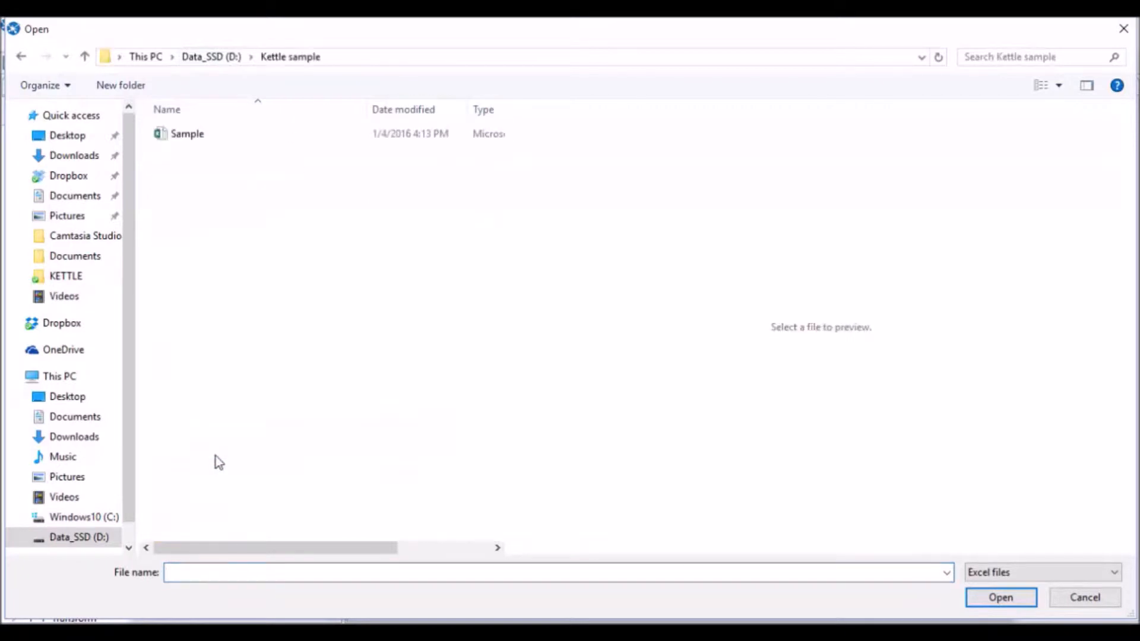
{"action": "double_click", "coordinate": [200, 140]}
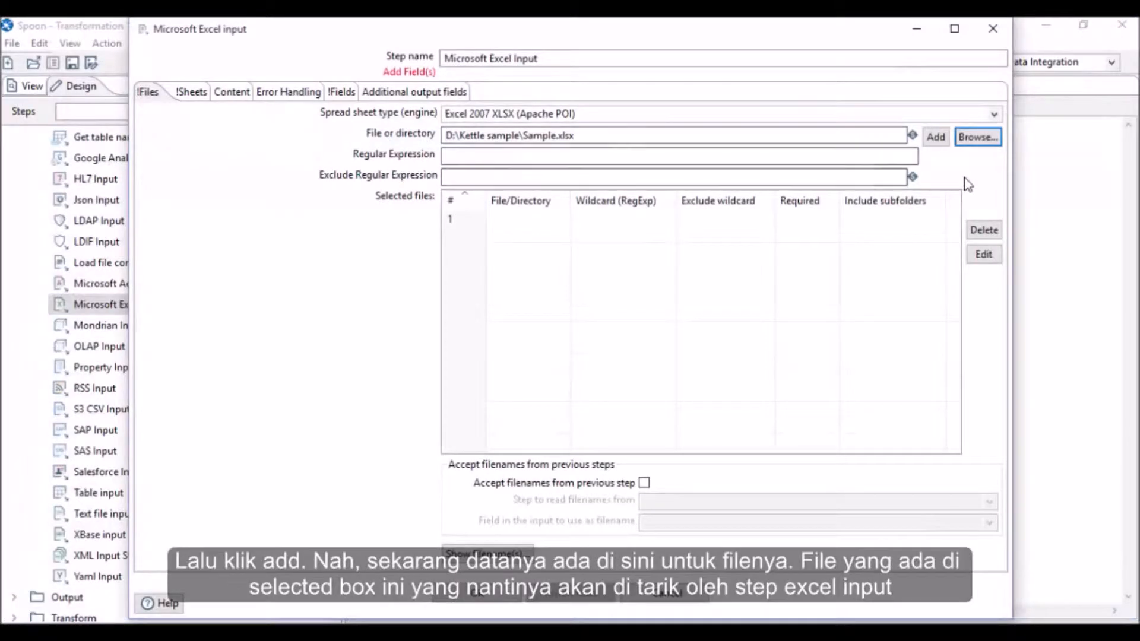
{"action": "left_click", "coordinate": [936, 138]}
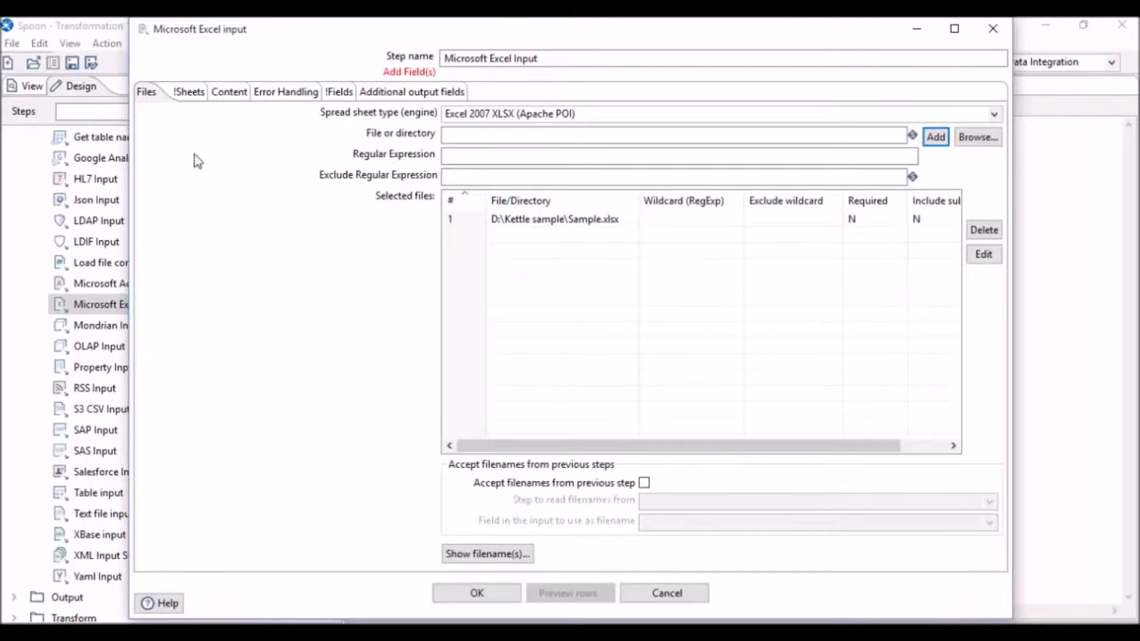
Step: Retrieve the workbook's sheet names and add Sheet1 to the list of sheets to read
{"action": "left_click", "coordinate": [180, 98]}
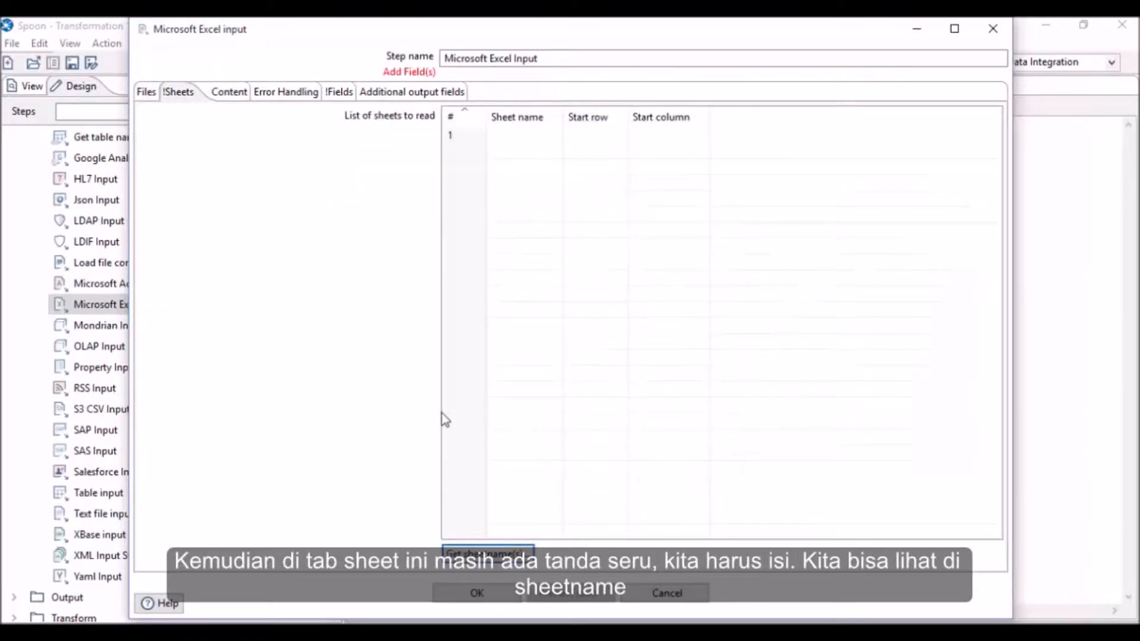
{"action": "left_click", "coordinate": [506, 561]}
{"action": "double_click", "coordinate": [391, 255]}
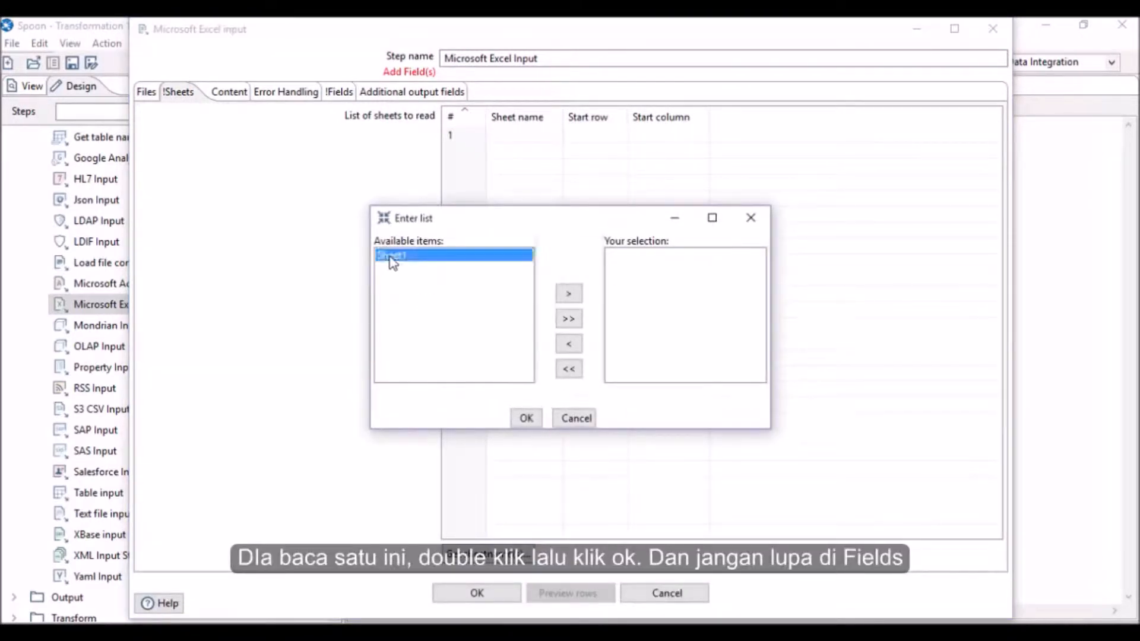
{"action": "left_click", "coordinate": [528, 427]}
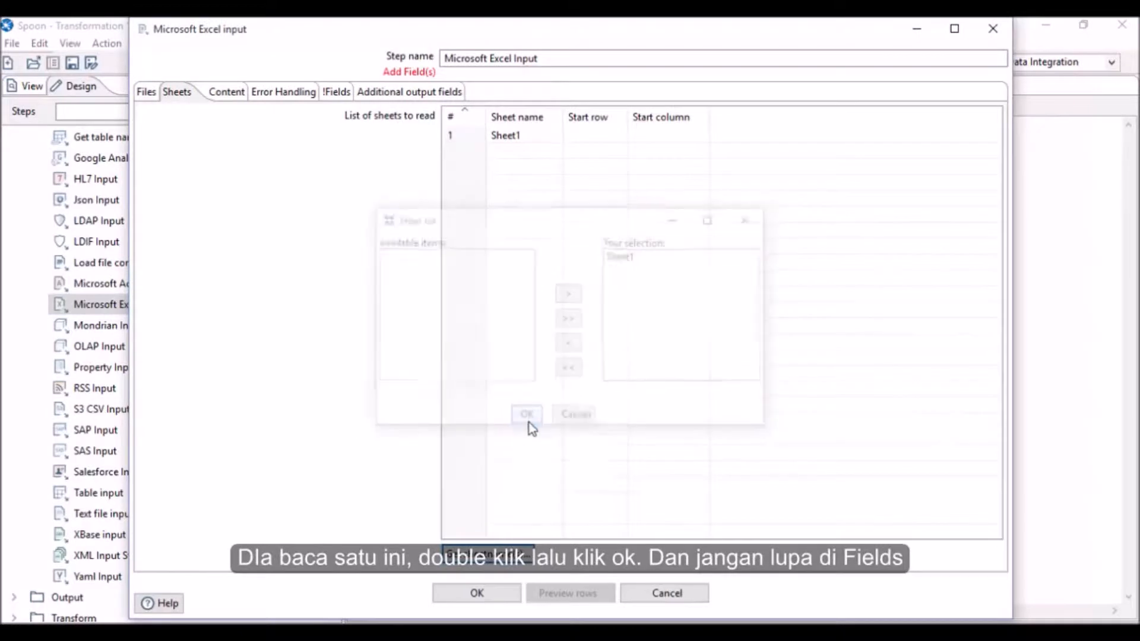
Step: Get the input fields from the sheet's header row and check the header option in the content settings
{"action": "left_click", "coordinate": [336, 92]}
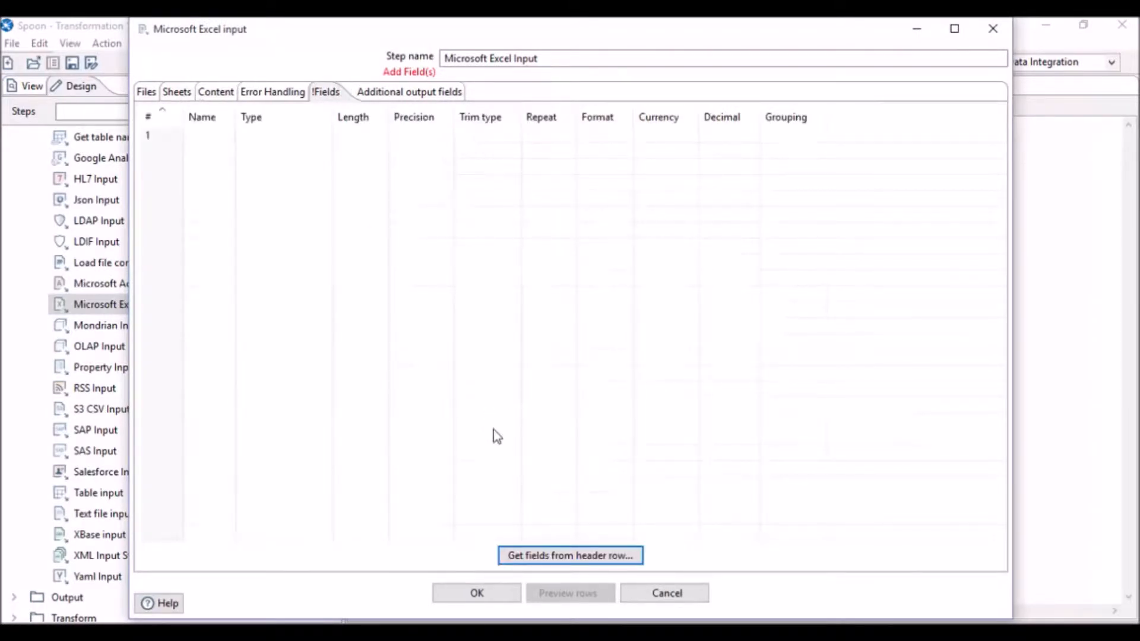
{"action": "left_click", "coordinate": [549, 550]}
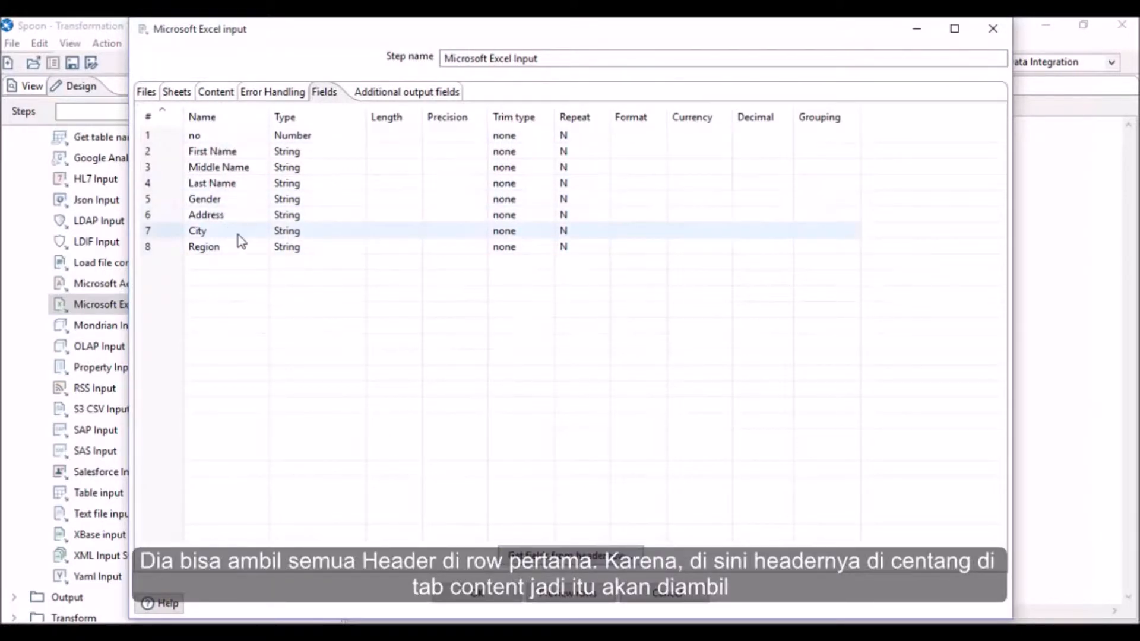
{"action": "left_click", "coordinate": [216, 93]}
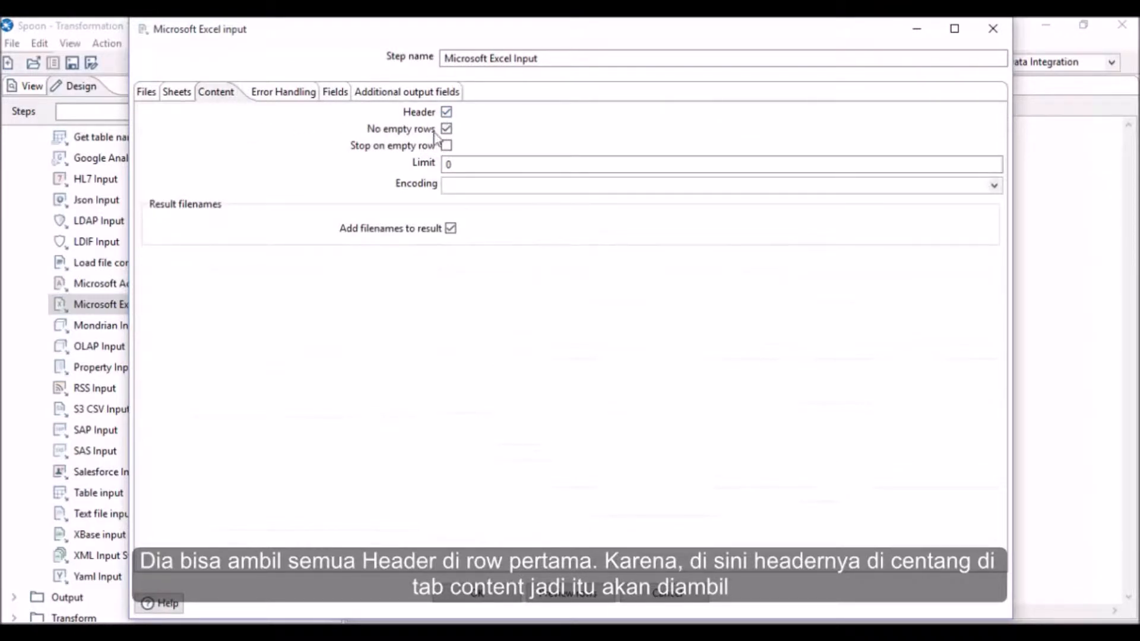
{"action": "left_click", "coordinate": [333, 92]}
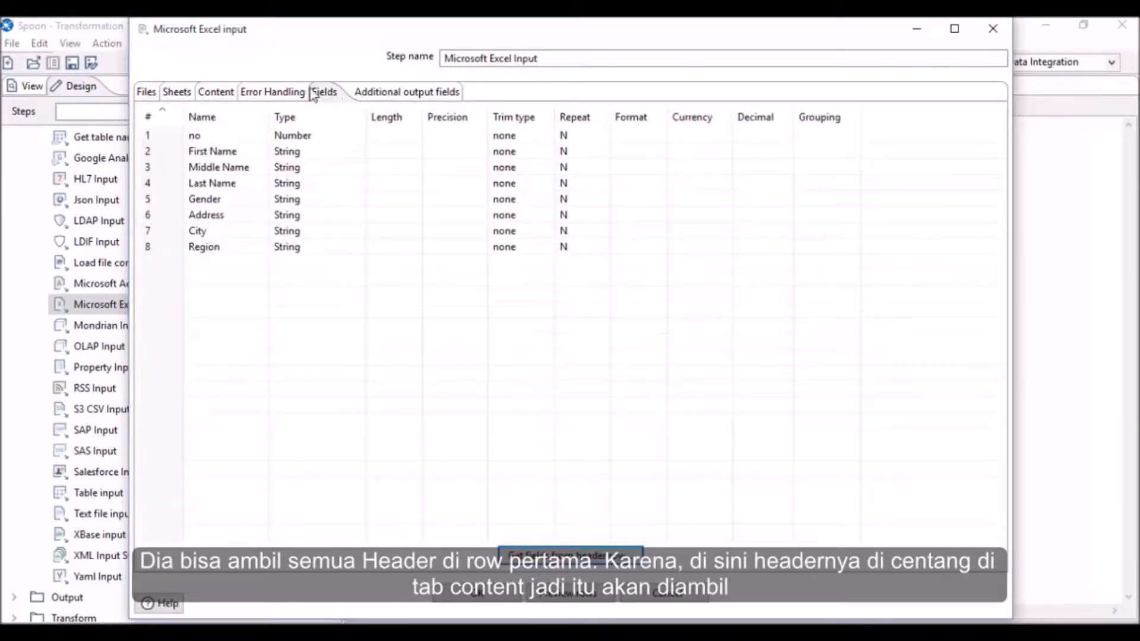
Step: Set Sheet1's start row to 0 and its start column to 0
{"action": "left_click", "coordinate": [178, 93]}
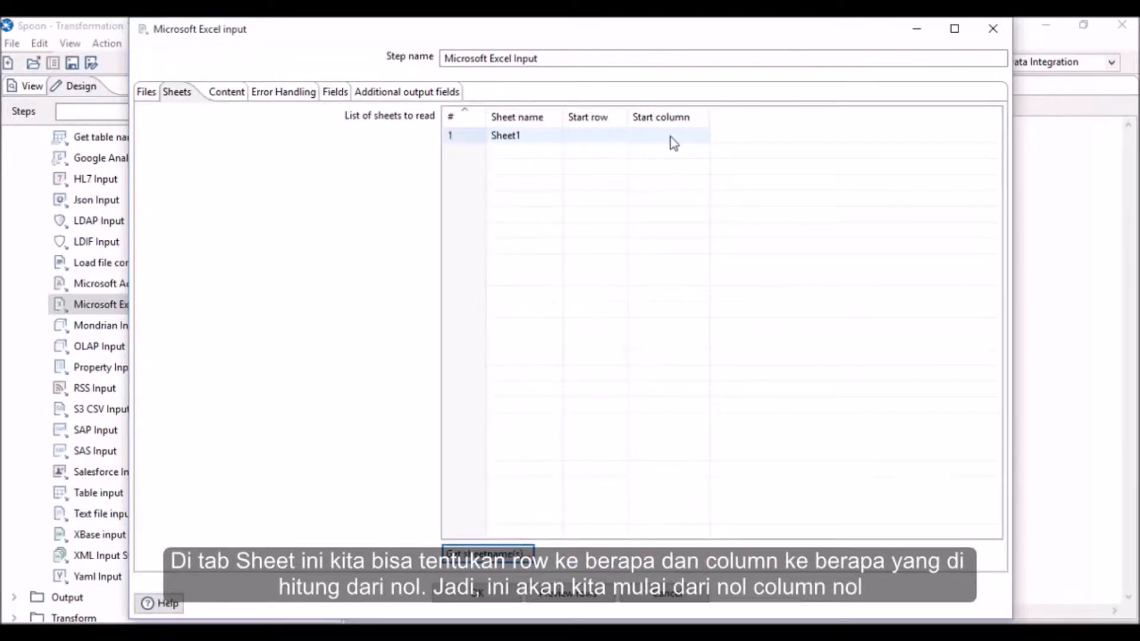
{"action": "left_click", "coordinate": [608, 137]}
{"action": "type", "text": "0"}
{"action": "left_click", "coordinate": [699, 135]}
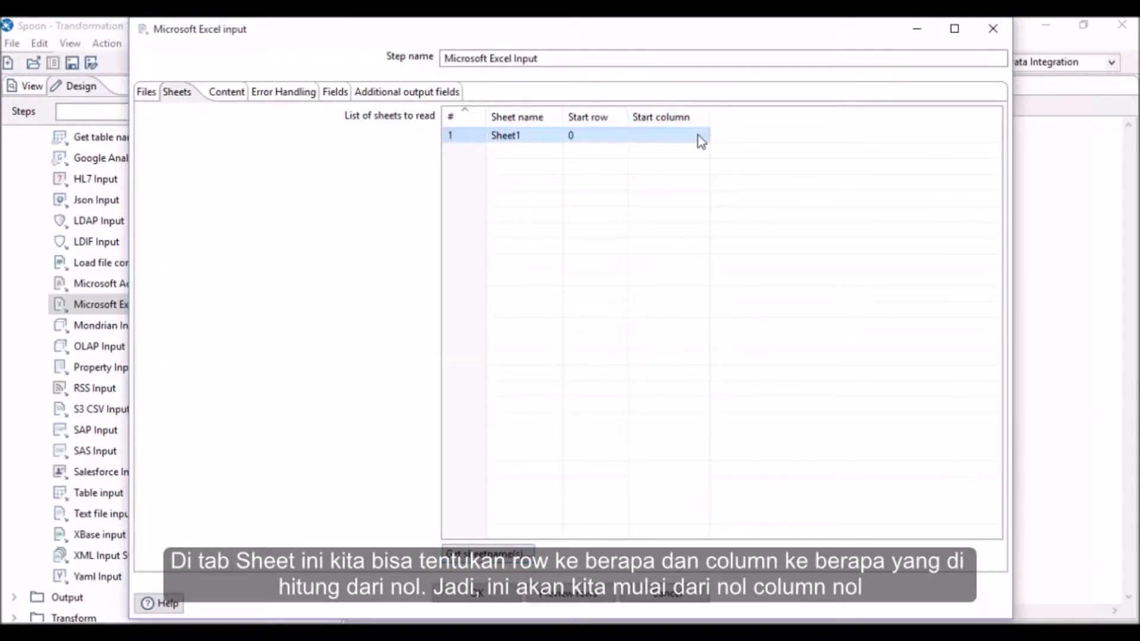
{"action": "type", "text": "0"}
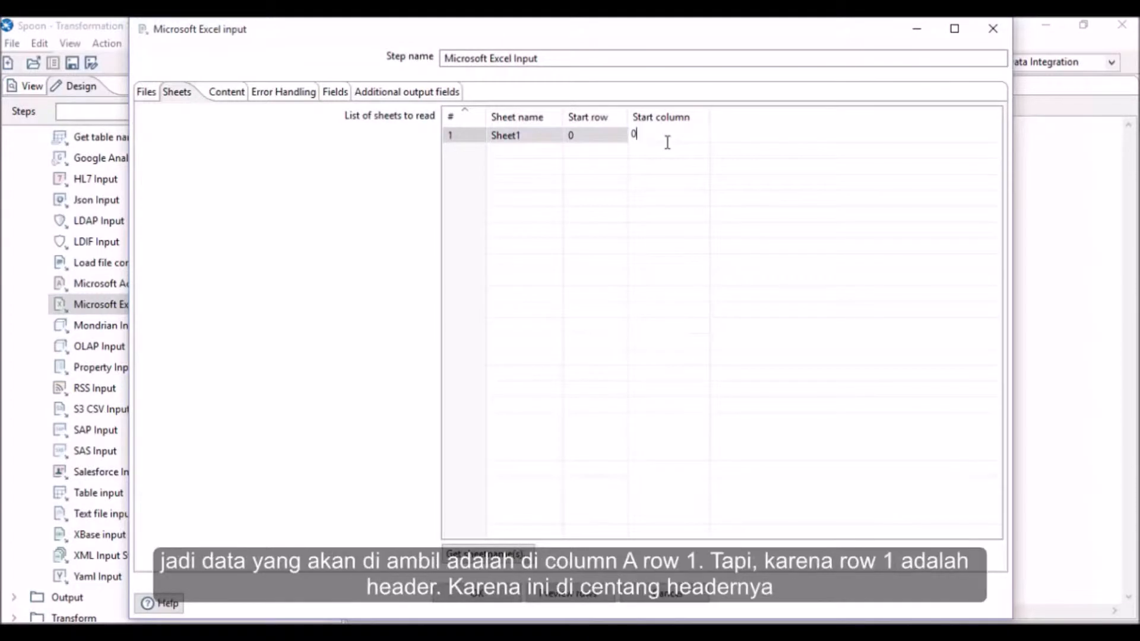
{"action": "left_click", "coordinate": [598, 134]}
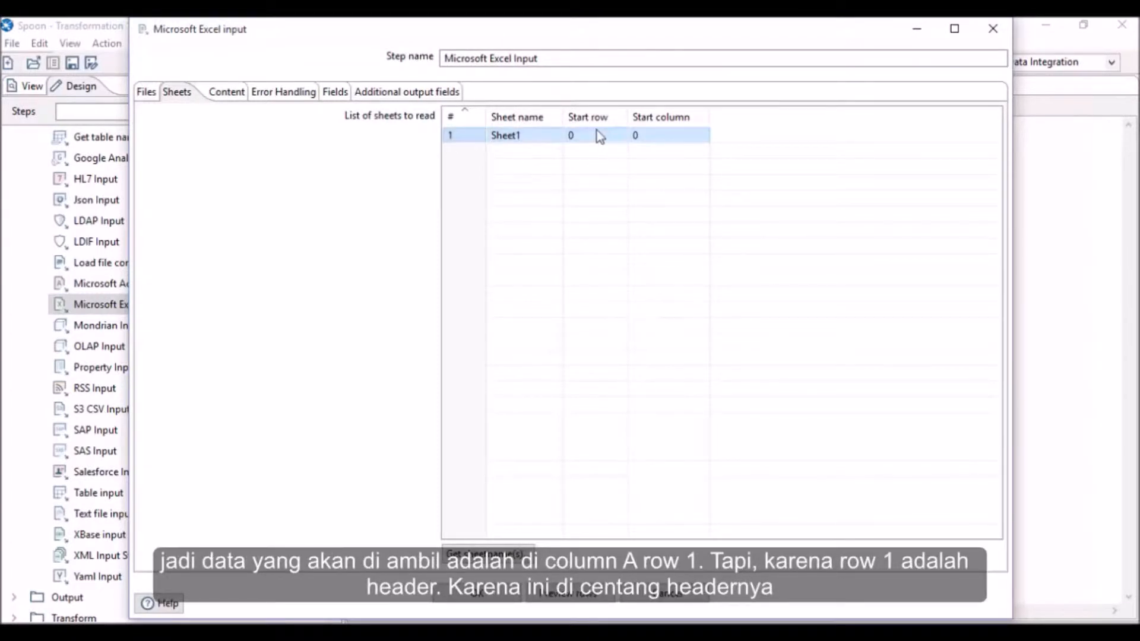
Step: Review the header option in the content settings and preview up to 1000 rows of the Excel data
{"action": "left_click", "coordinate": [228, 94]}
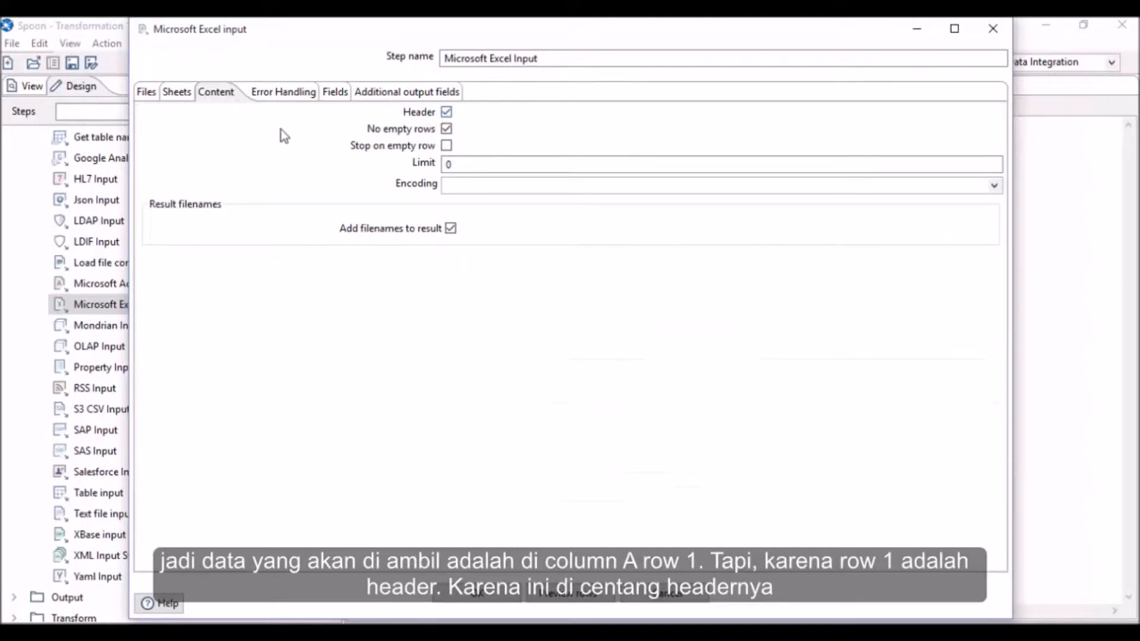
{"action": "left_click", "coordinate": [175, 93]}
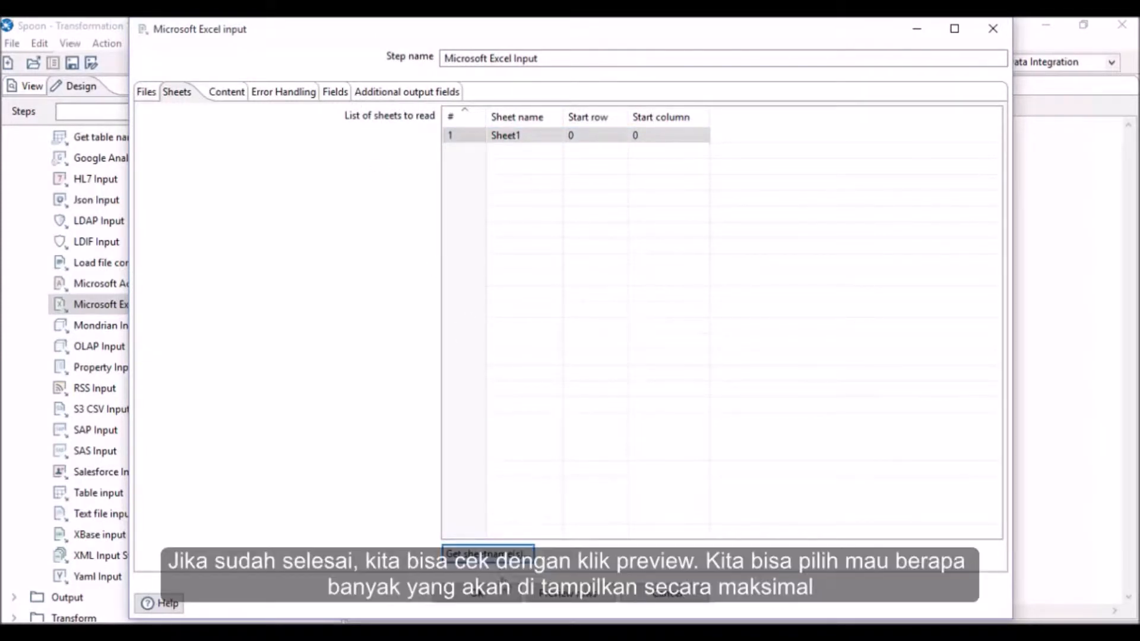
{"action": "left_click", "coordinate": [550, 596]}
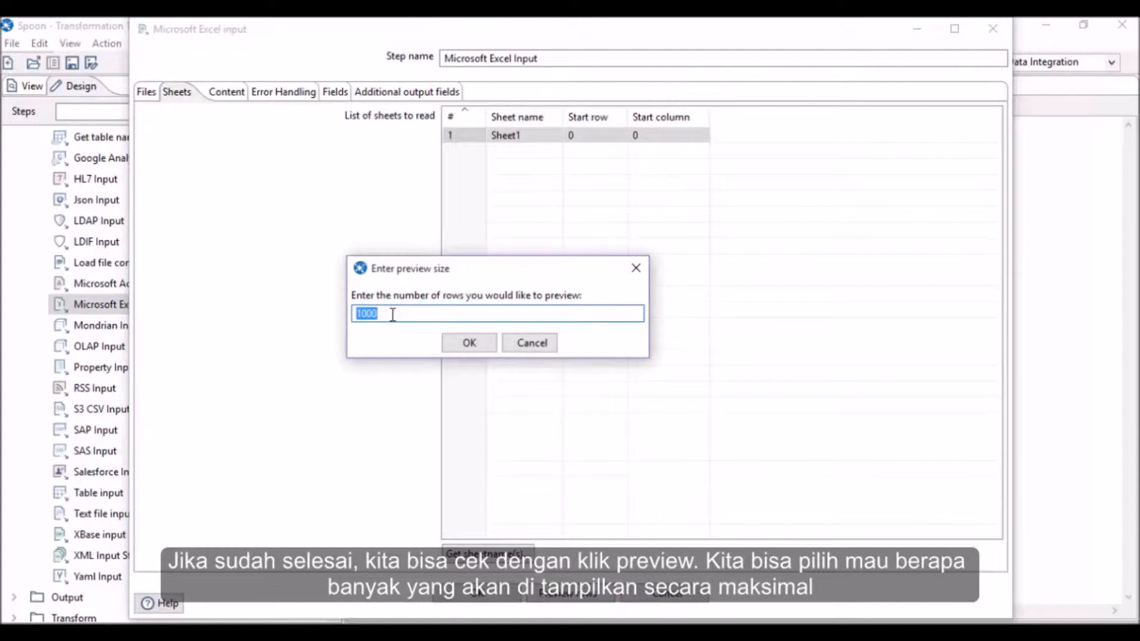
{"action": "left_click", "coordinate": [467, 346]}
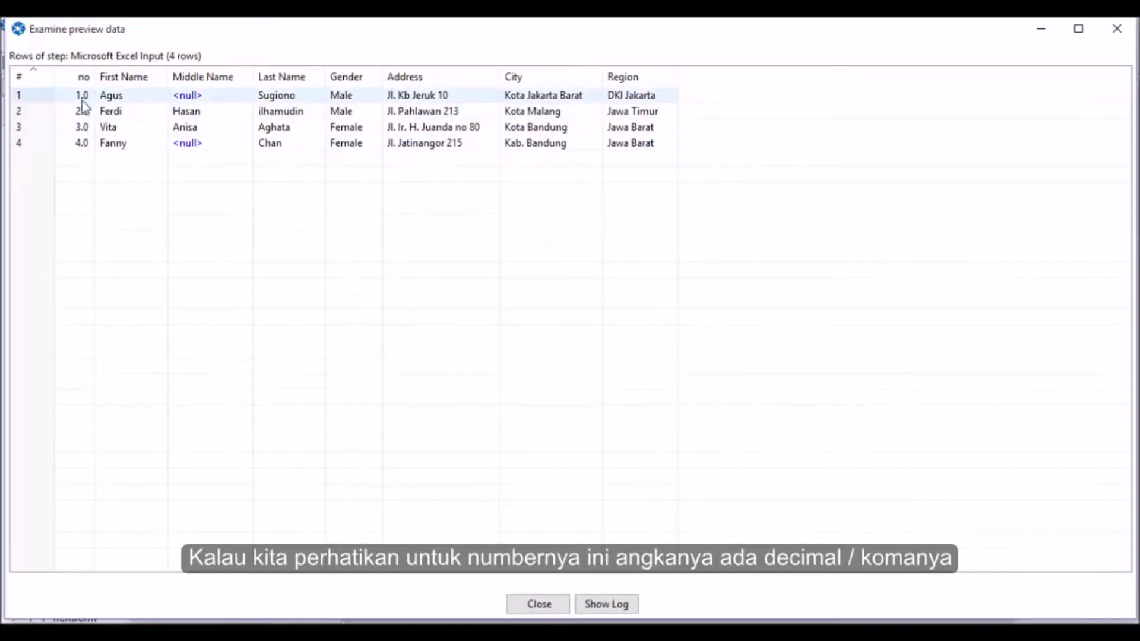
{"action": "left_click", "coordinate": [538, 605]}
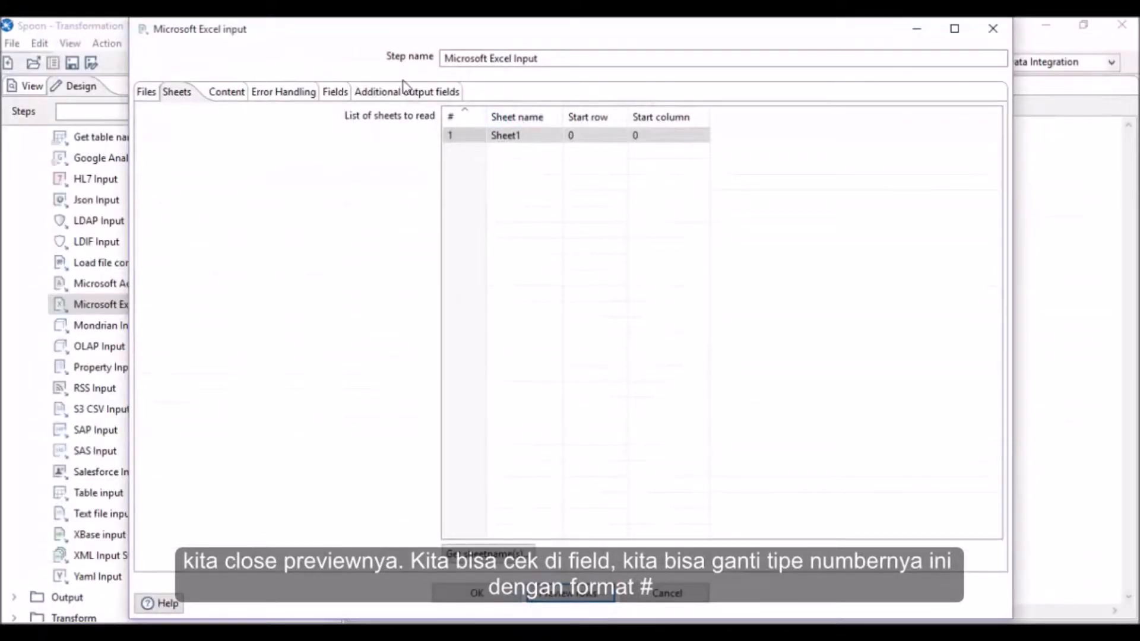
Step: Set the no field's format to #, checking it with a preview of up to 1000 rows before accepting the Excel input settings
{"action": "left_click", "coordinate": [341, 91]}
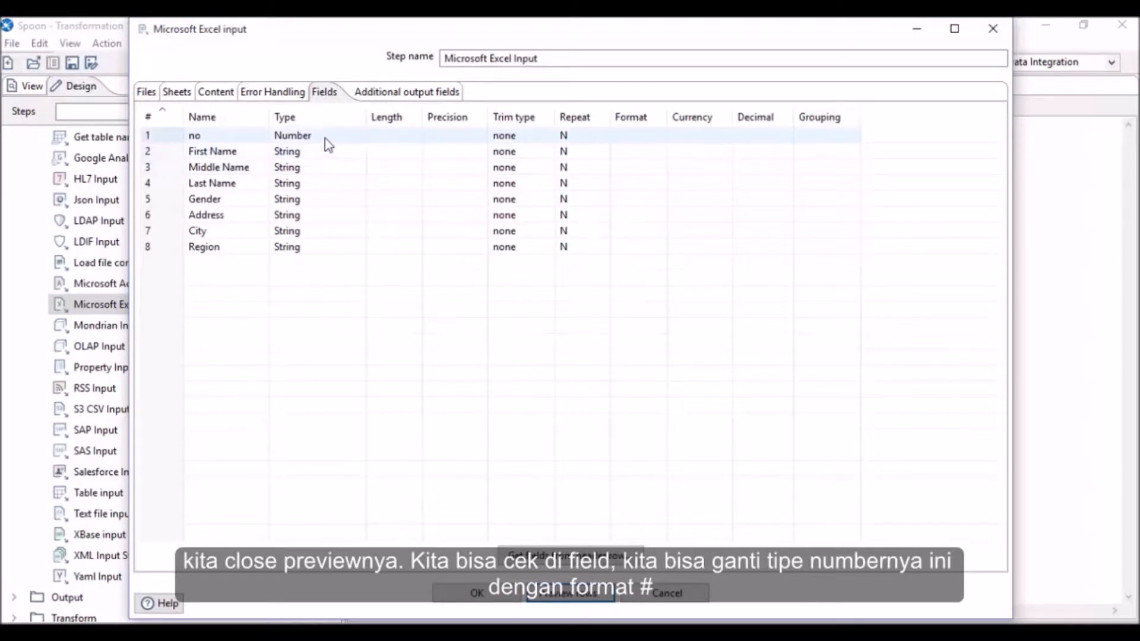
{"action": "left_click", "coordinate": [658, 133]}
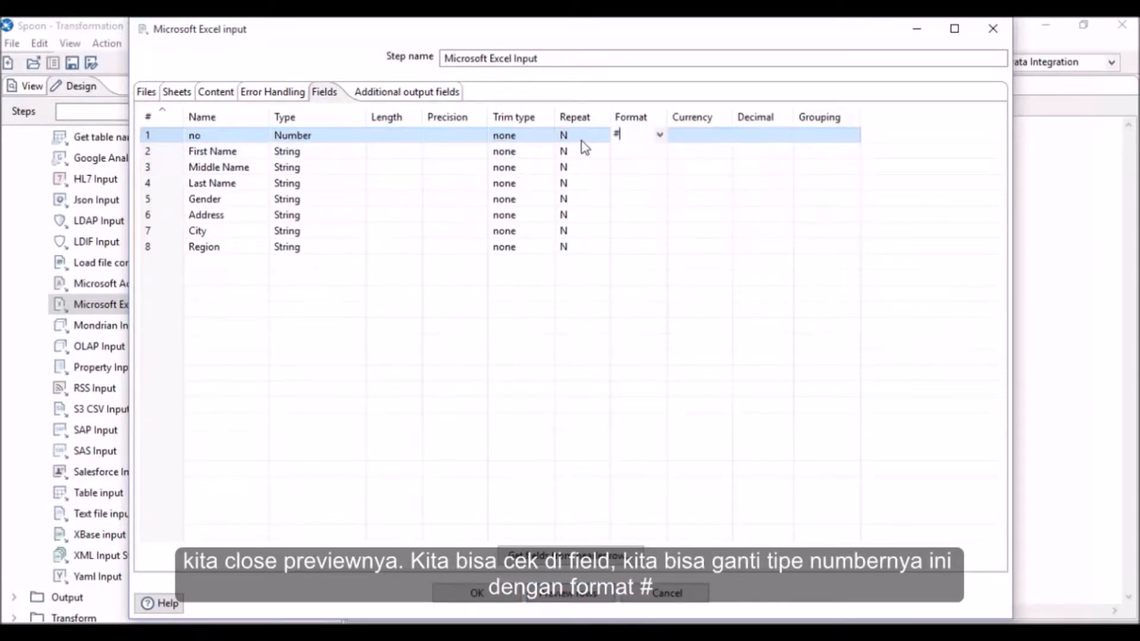
{"action": "left_click", "coordinate": [549, 595]}
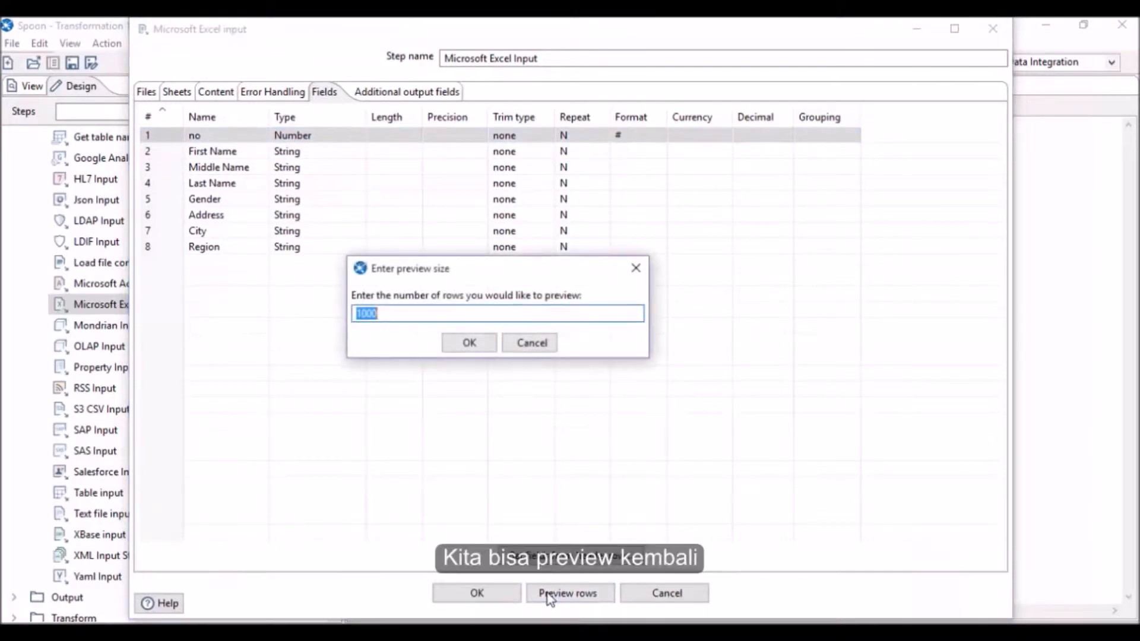
{"action": "left_click", "coordinate": [469, 342]}
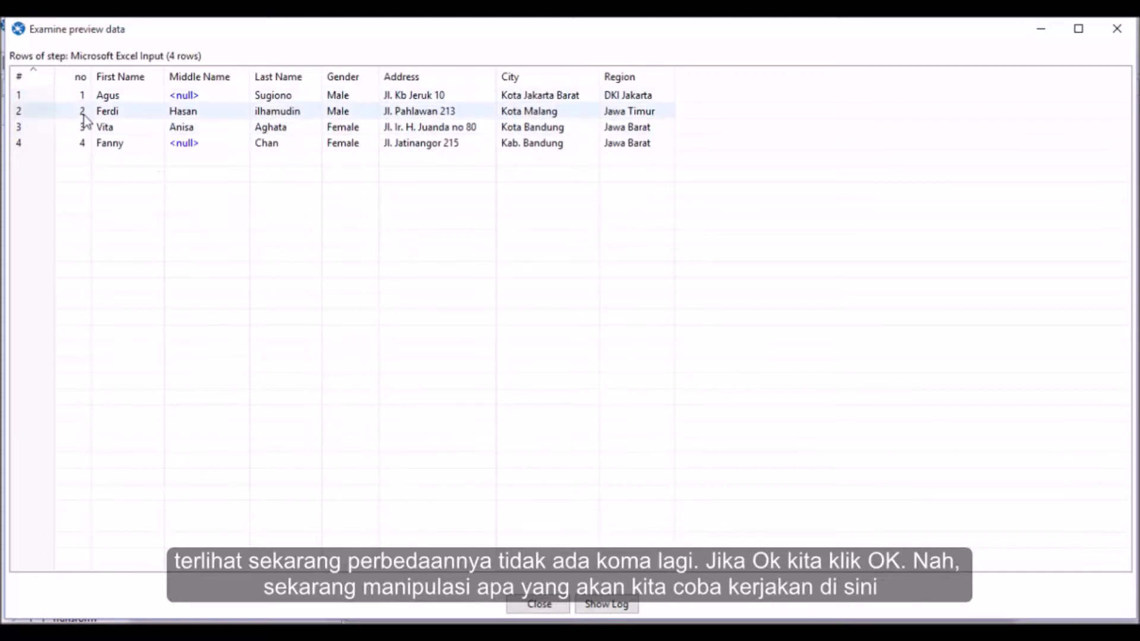
{"action": "left_click", "coordinate": [542, 616]}
{"action": "left_click", "coordinate": [509, 601]}
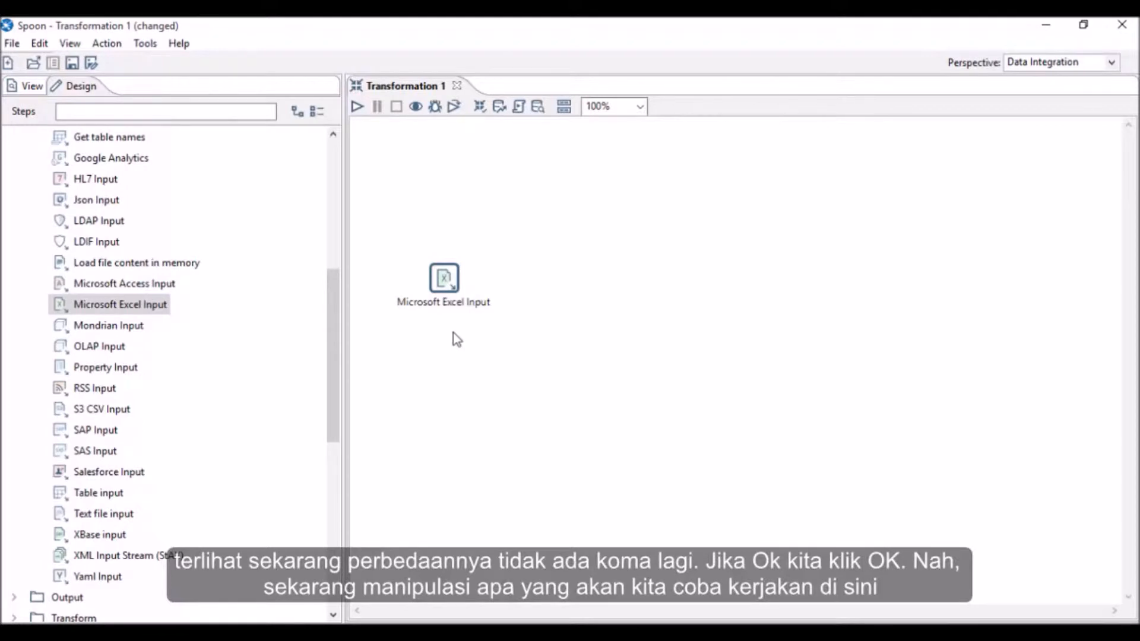
Step: Move the Microsoft Excel Input step higher on the canvas and run a preview of its output rows
{"action": "left_click_drag", "start_coordinate": [458, 284], "coordinate": [446, 203]}
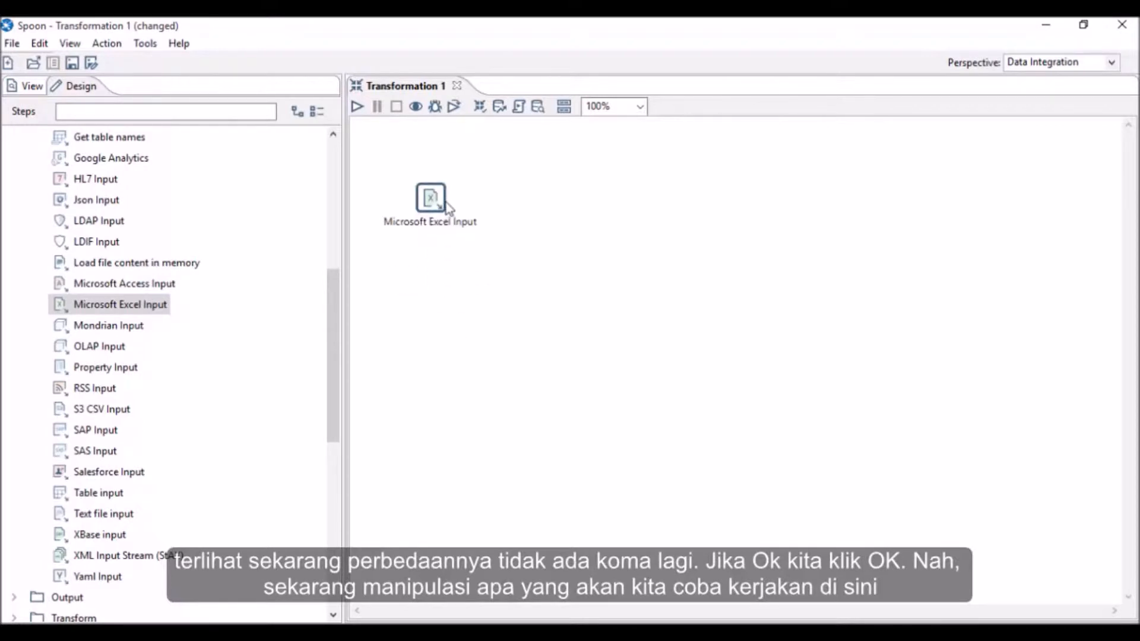
{"action": "mouse_move", "coordinate": [406, 239]}
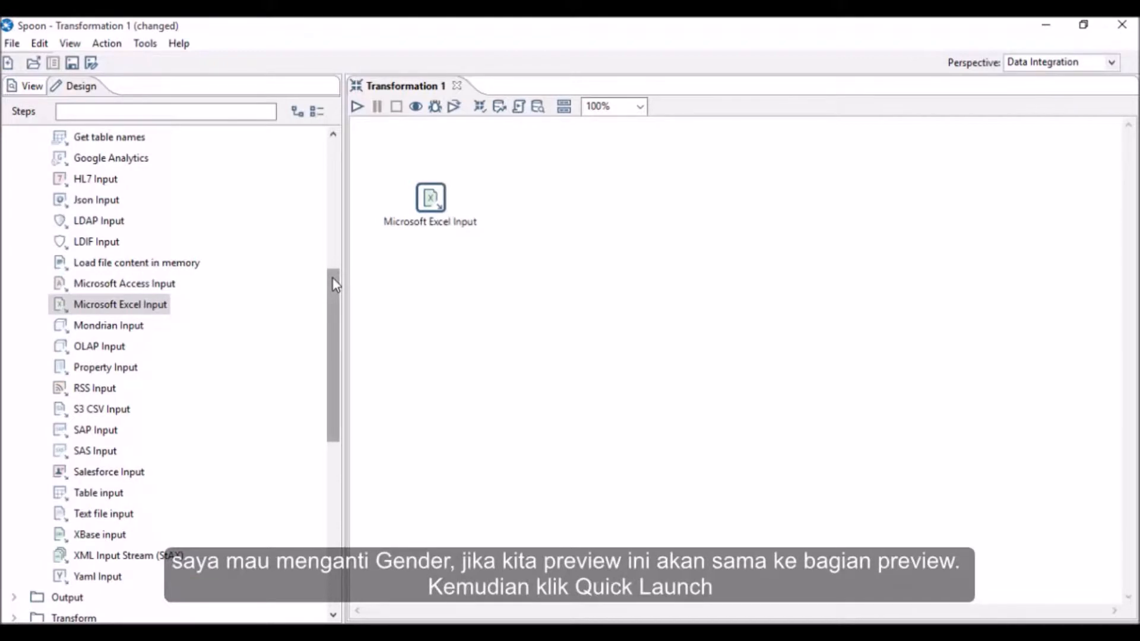
{"action": "left_click", "coordinate": [418, 108]}
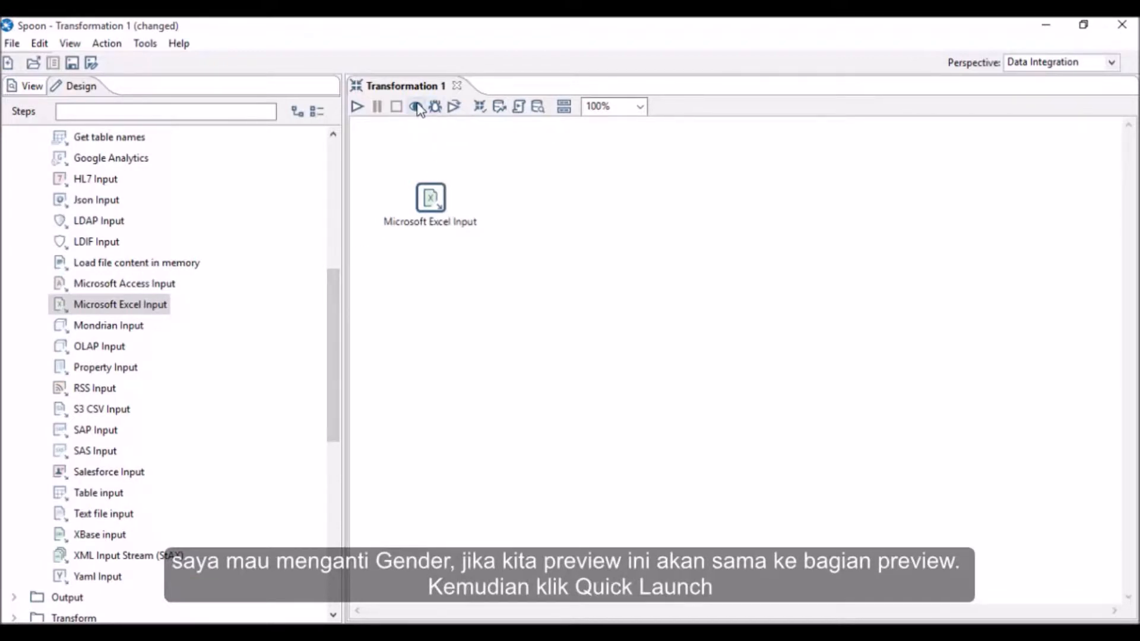
{"action": "left_click", "coordinate": [490, 608]}
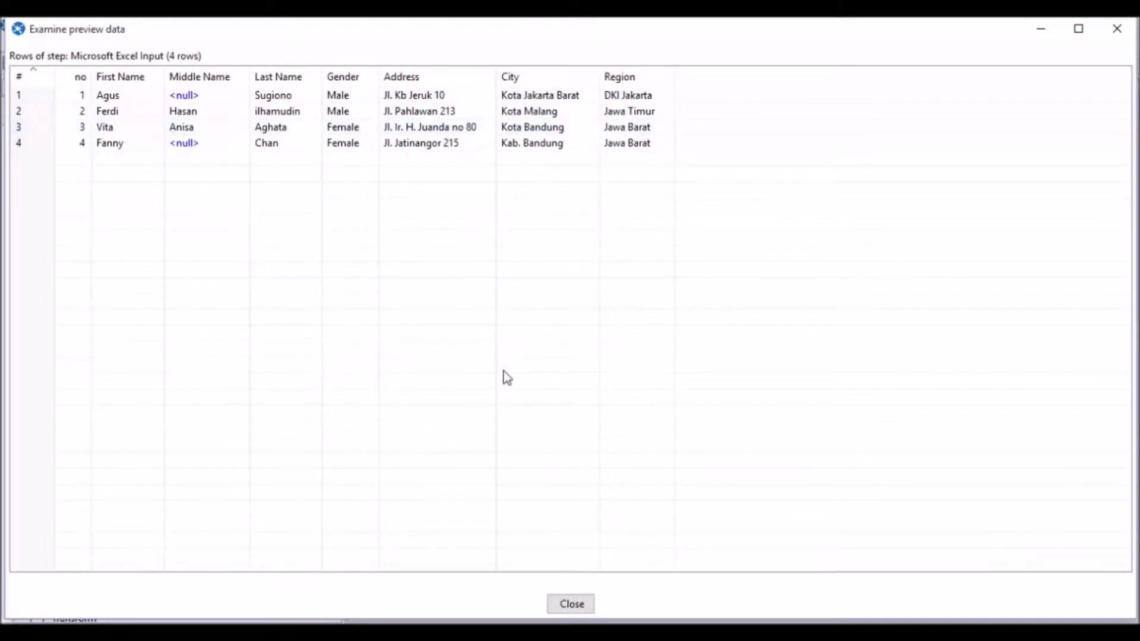
{"action": "left_click", "coordinate": [571, 605]}
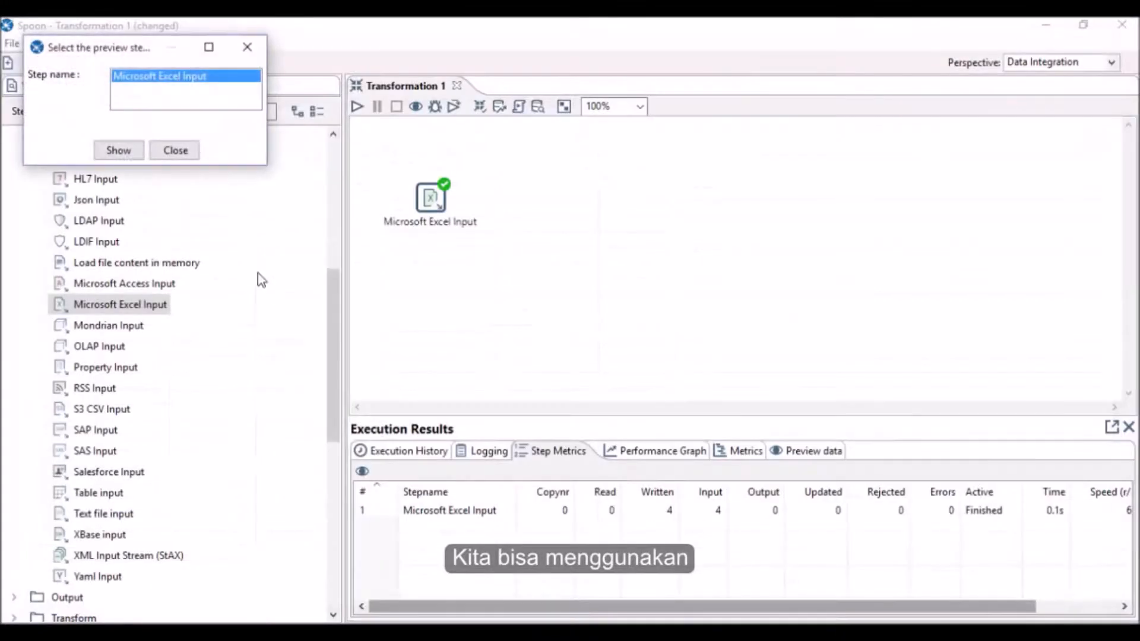
{"action": "left_click", "coordinate": [176, 151]}
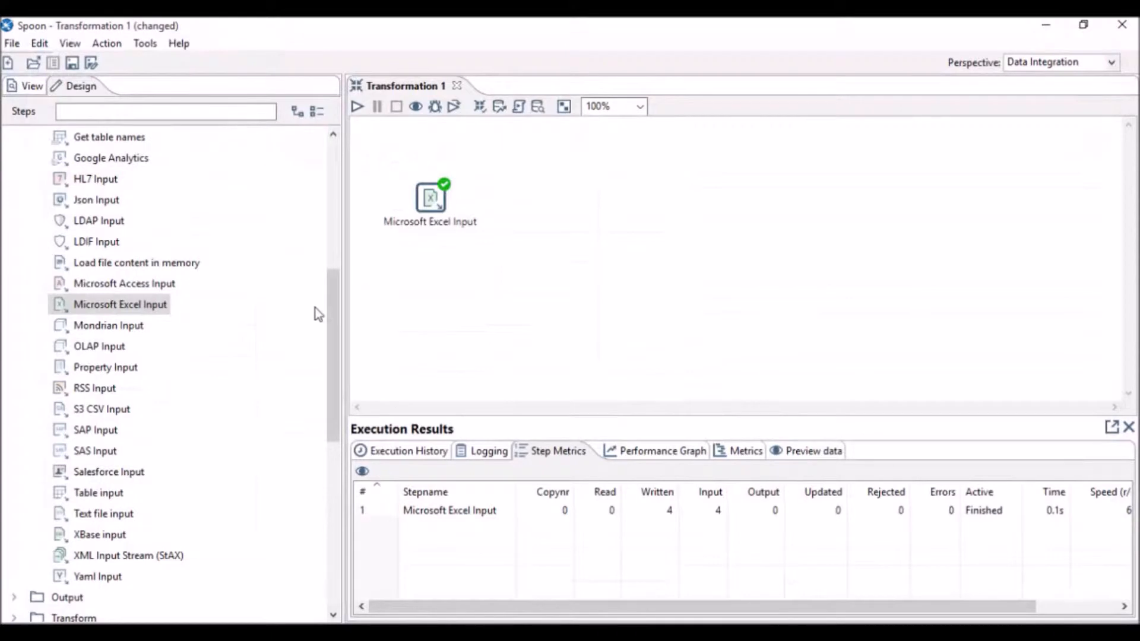
Step: Find the Replace in string transform by searching for replace and add it connected after the Microsoft Excel Input step
{"action": "left_click_drag", "start_coordinate": [334, 311], "coordinate": [347, 409]}
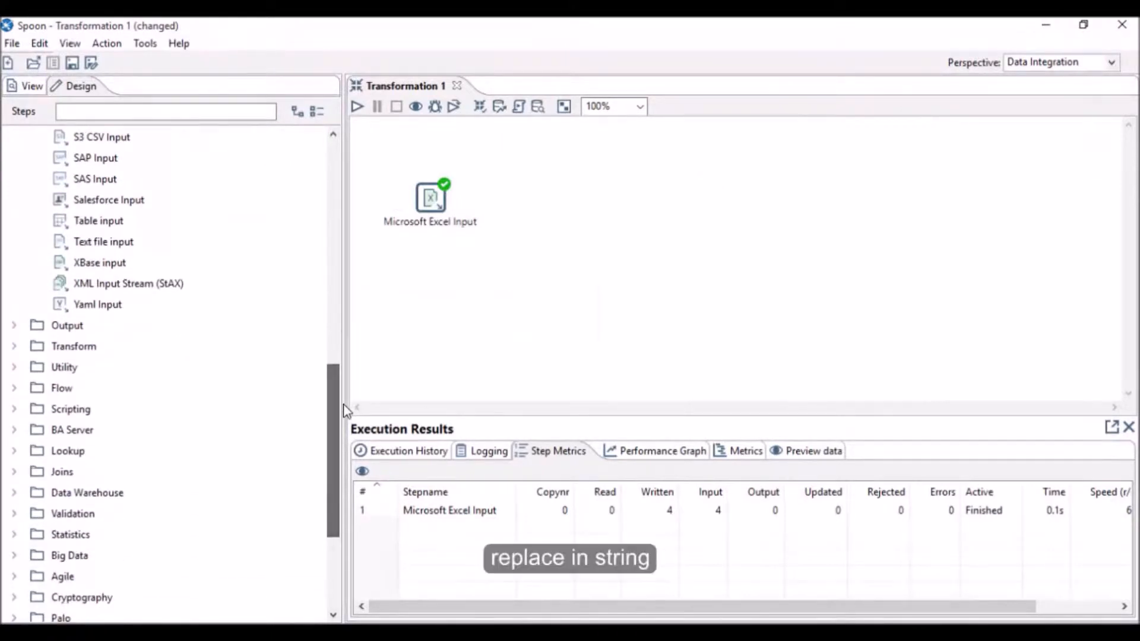
{"action": "left_click", "coordinate": [18, 347]}
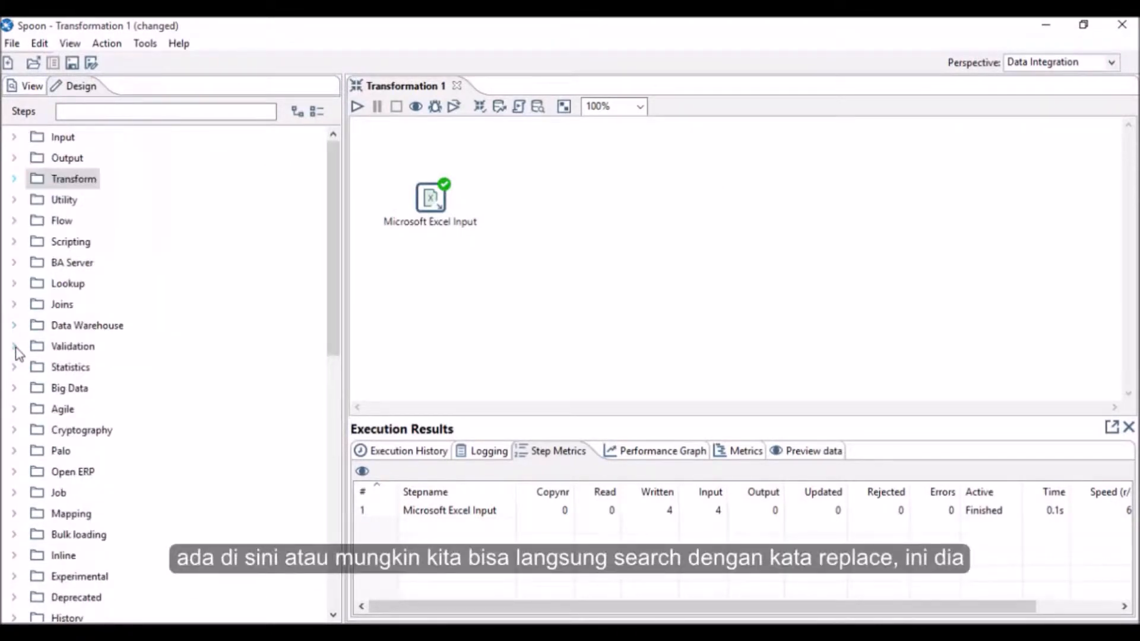
{"action": "left_click", "coordinate": [199, 111]}
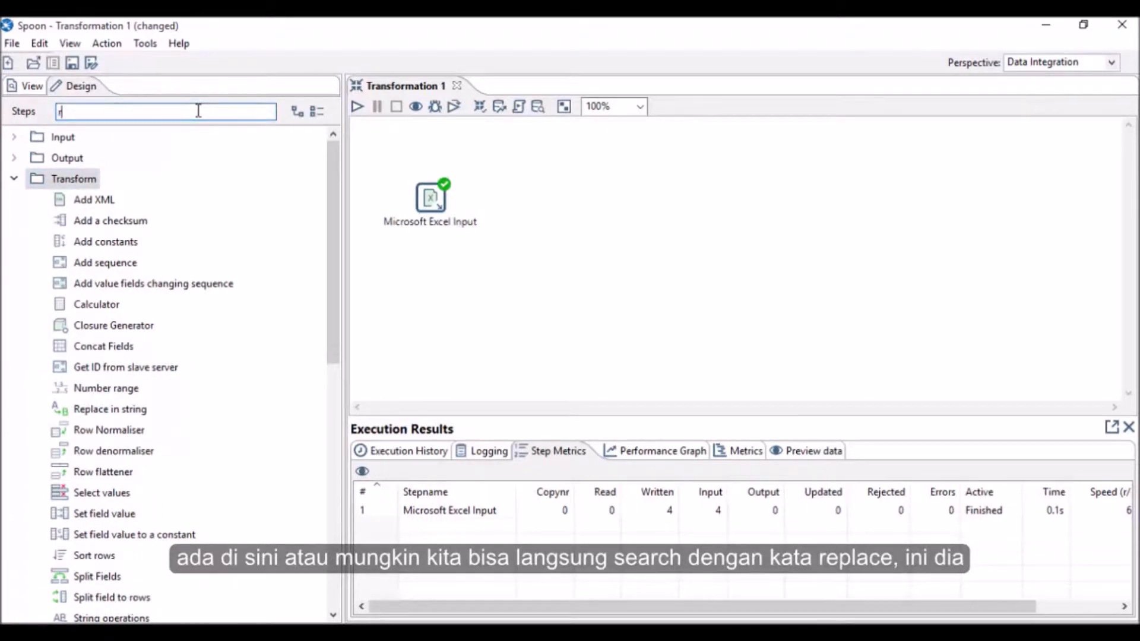
{"action": "type", "text": "replace"}
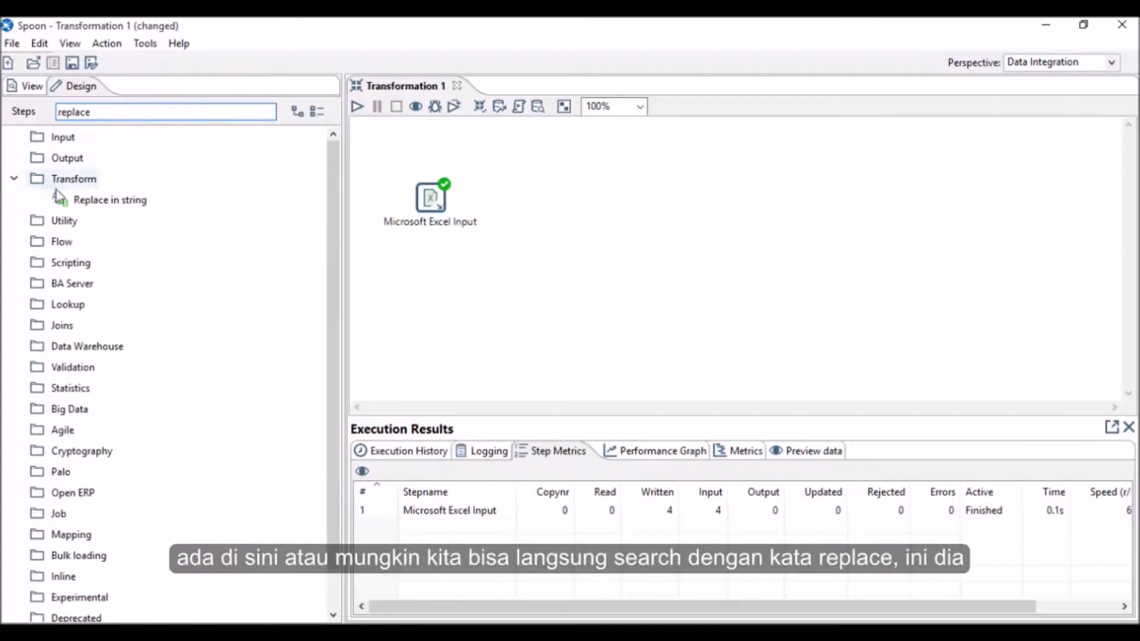
{"action": "double_click", "coordinate": [79, 199]}
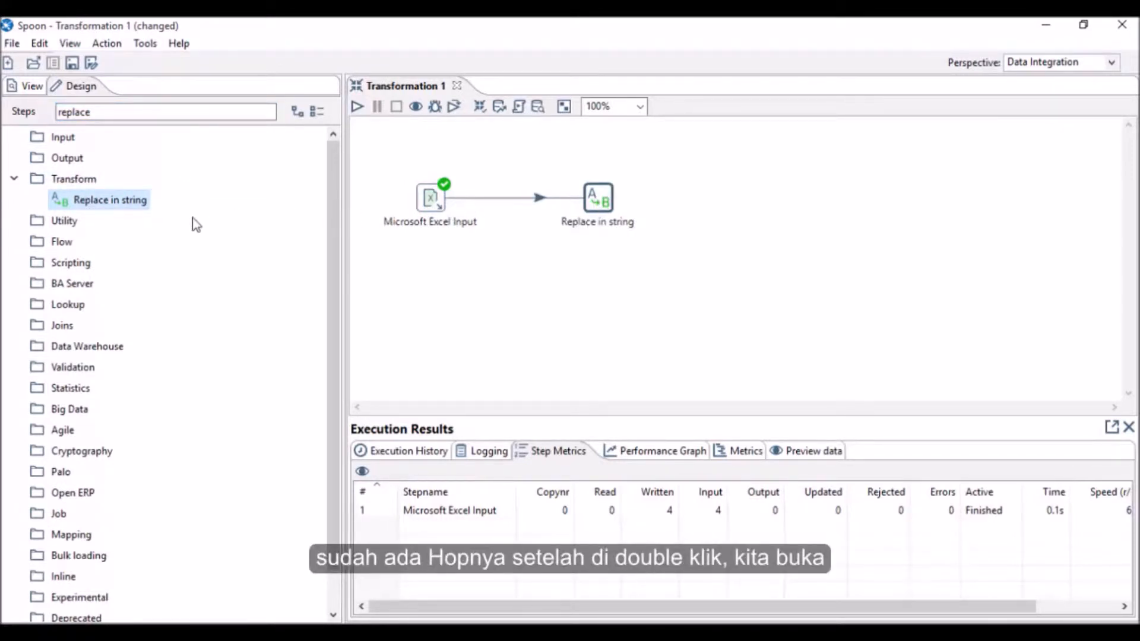
Step: Open the Replace in string settings and choose Gender as the first row's in stream field, leaving the out stream field empty
{"action": "double_click", "coordinate": [594, 204]}
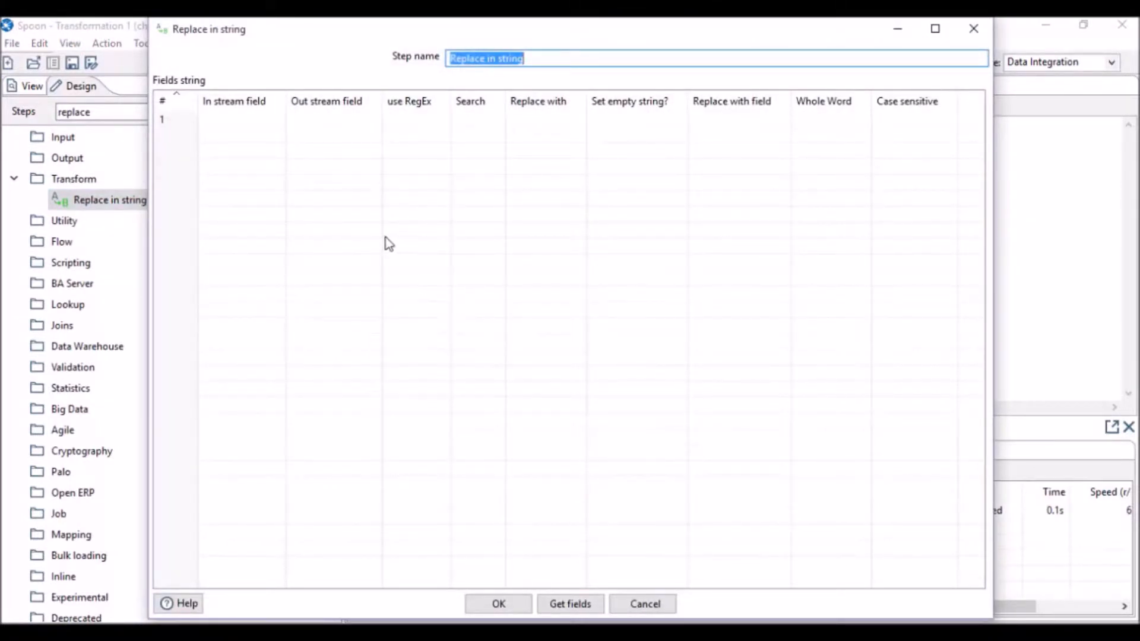
{"action": "left_click", "coordinate": [280, 120]}
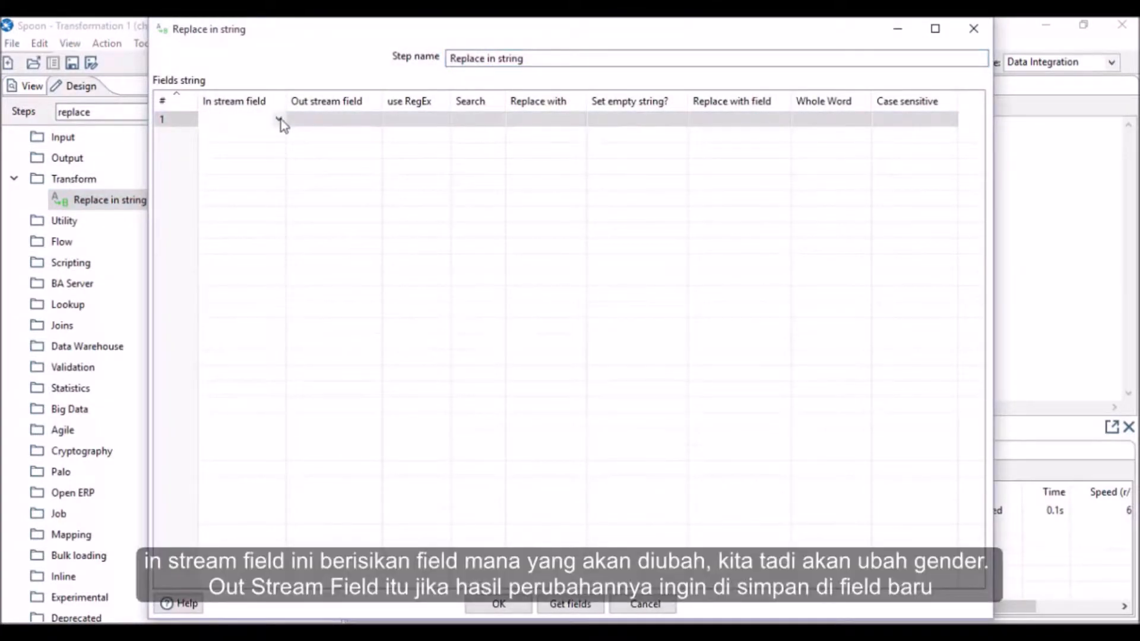
{"action": "left_click", "coordinate": [279, 120]}
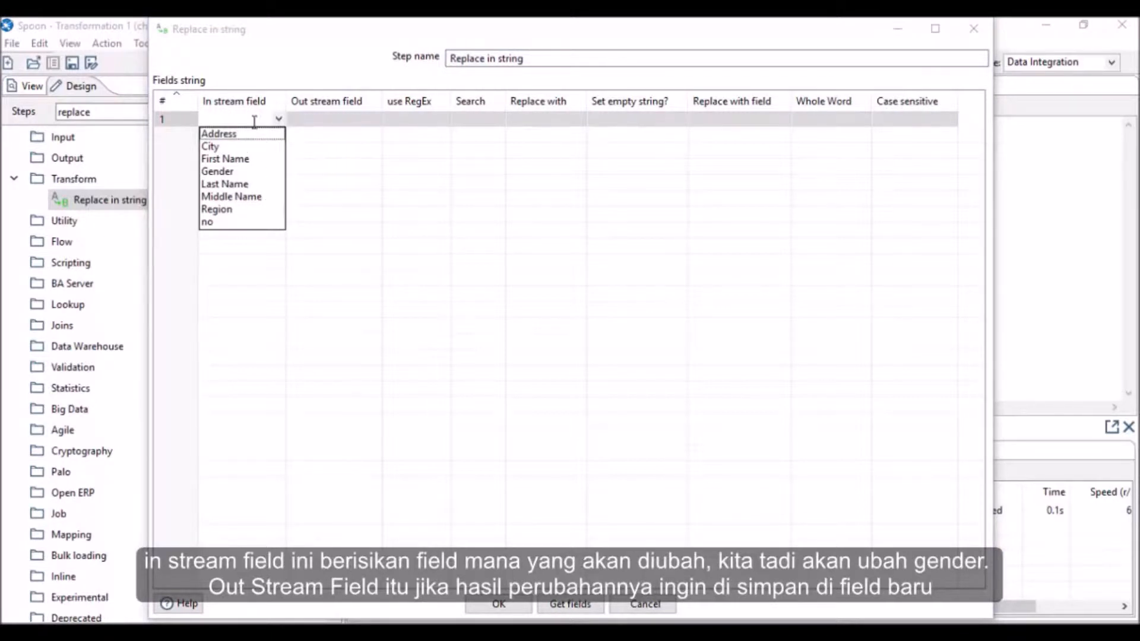
{"action": "left_click", "coordinate": [229, 173]}
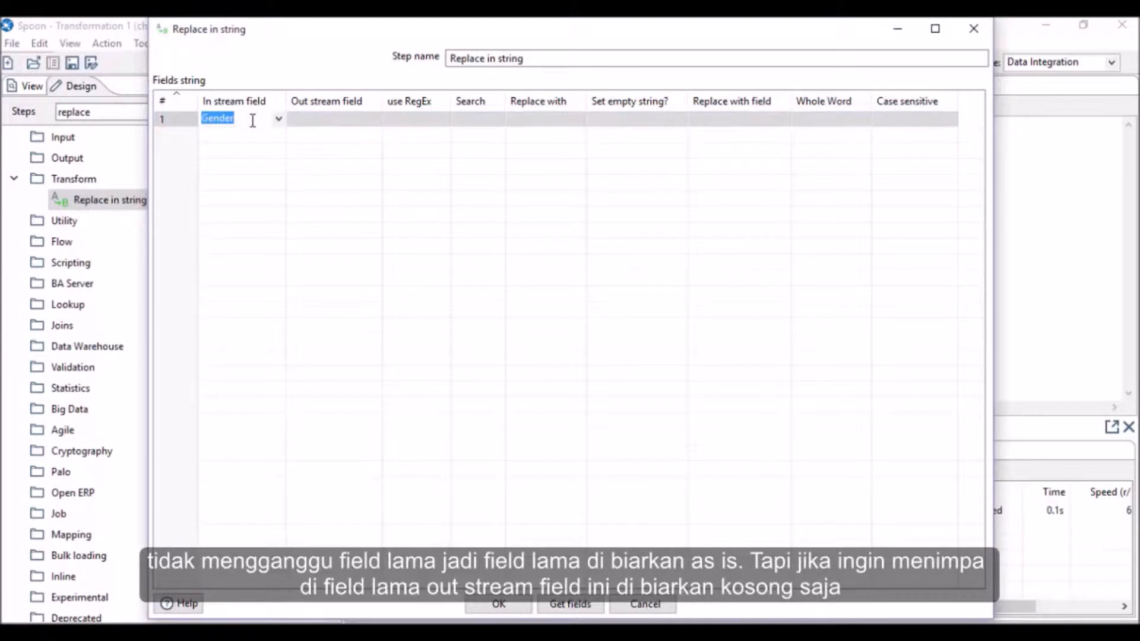
{"action": "left_click", "coordinate": [330, 121]}
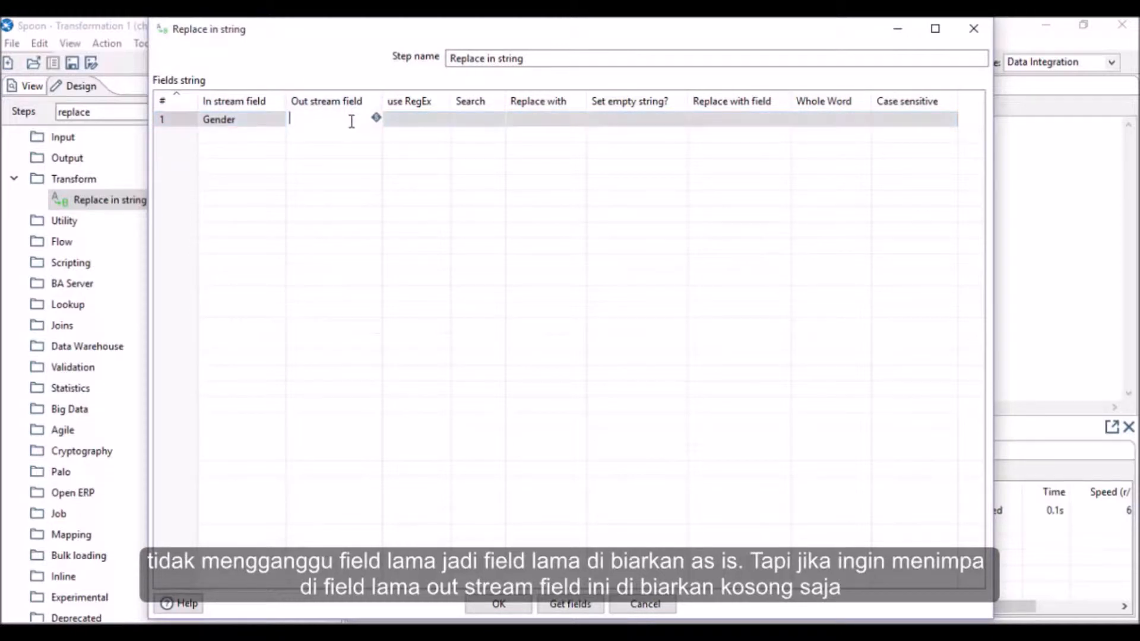
{"action": "mouse_move", "coordinate": [352, 120]}
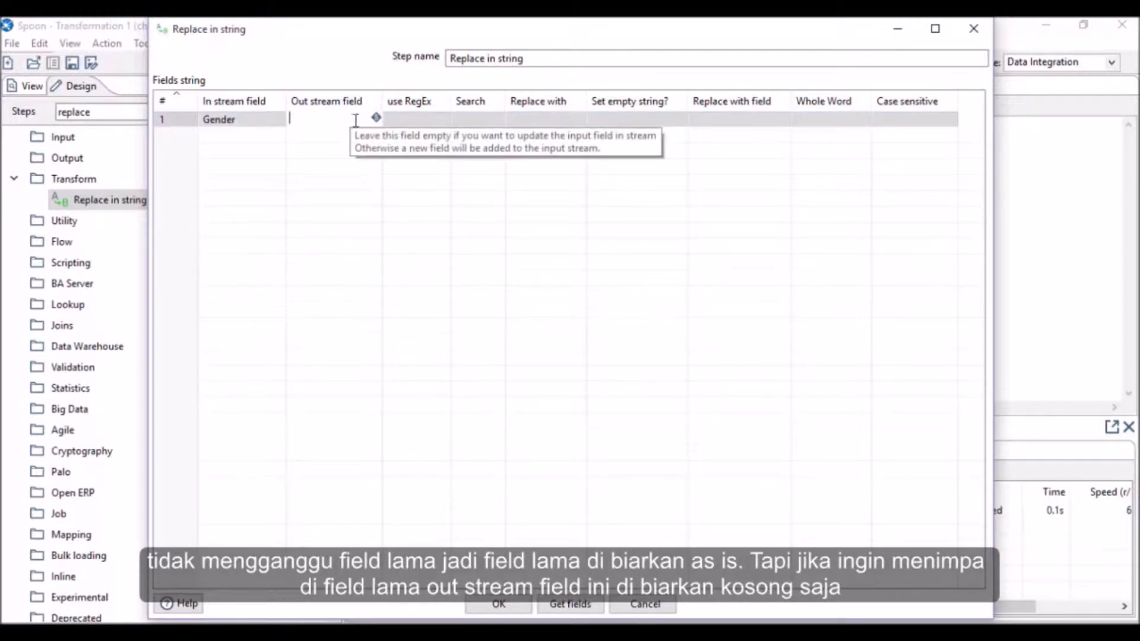
Step: Set the first Gender row's use RegEx to N, its search text to male and its replacement to Pria
{"action": "left_click", "coordinate": [433, 126]}
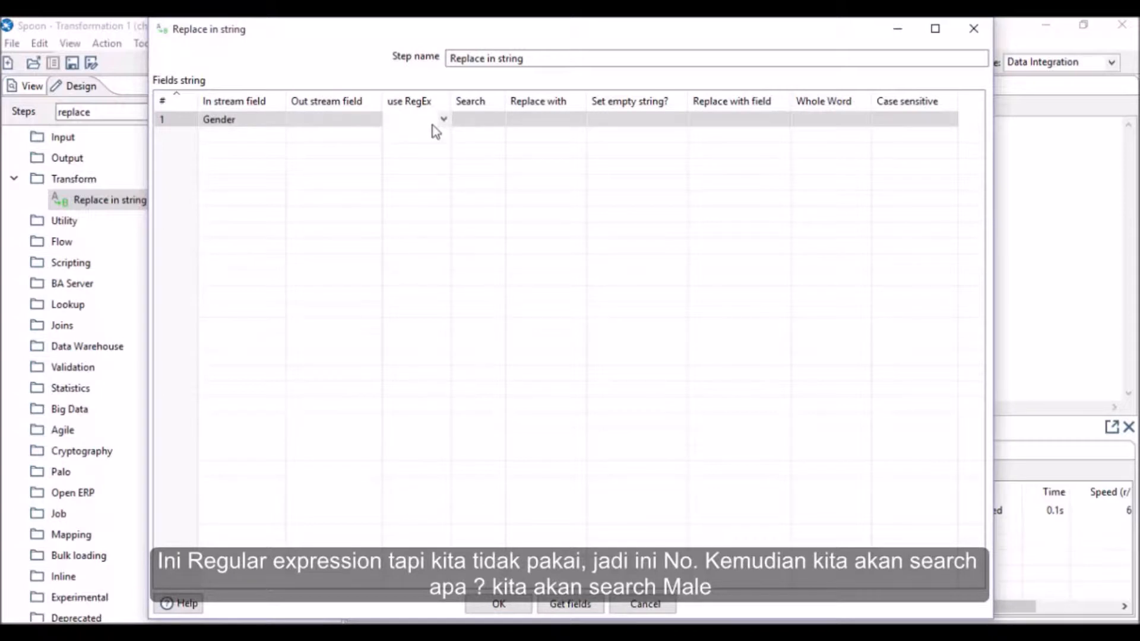
{"action": "left_click", "coordinate": [443, 121]}
{"action": "left_click", "coordinate": [422, 134]}
{"action": "left_click", "coordinate": [471, 120]}
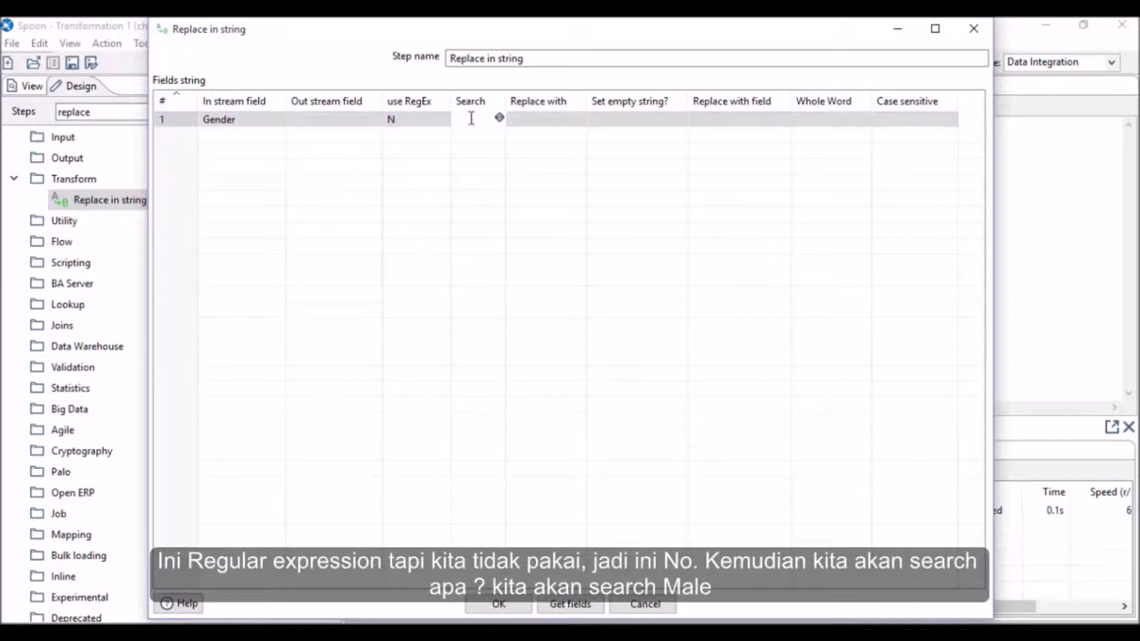
{"action": "type", "text": "male"}
{"action": "left_click", "coordinate": [558, 120]}
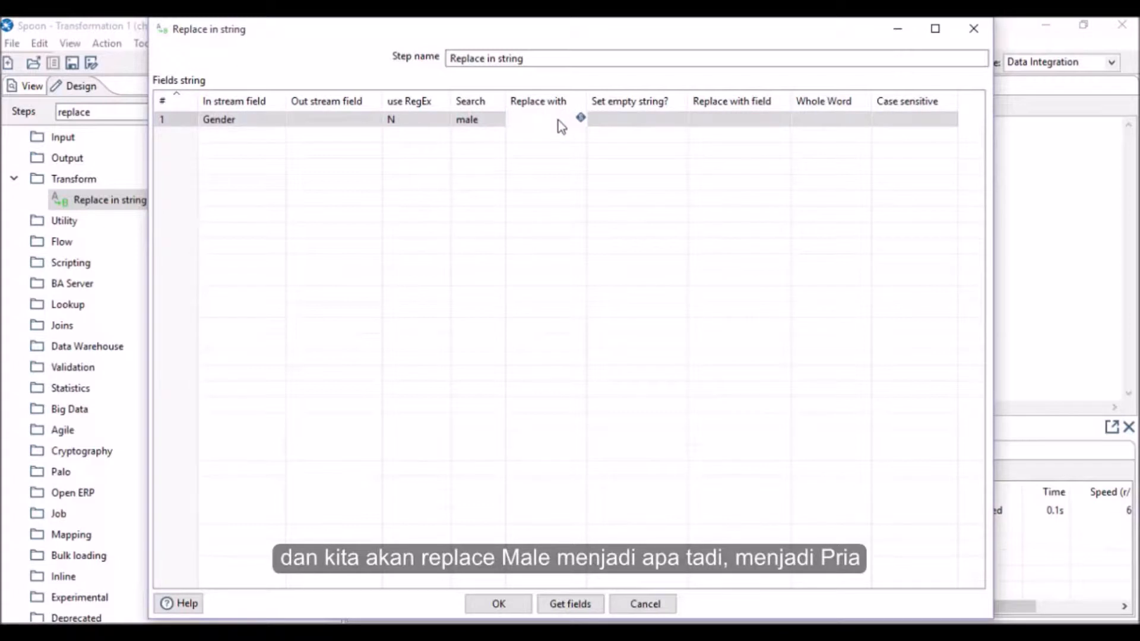
{"action": "type", "text": "Pria"}
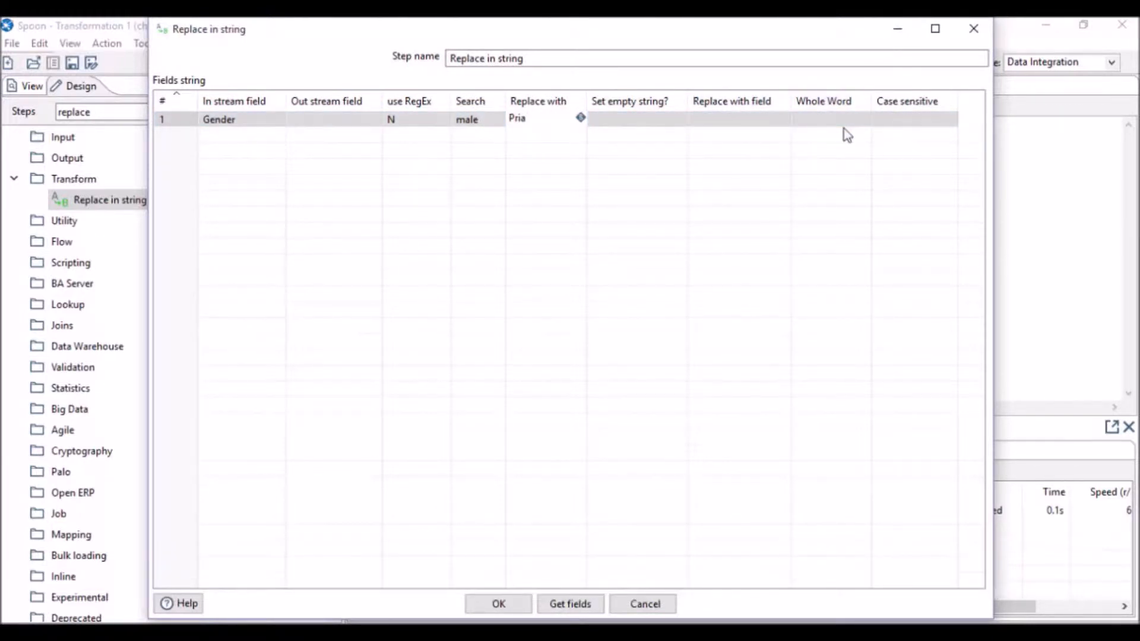
Step: Add a second row for the Gender field with use RegEx N, search text female and replacement Wanita
{"action": "left_click", "coordinate": [278, 135]}
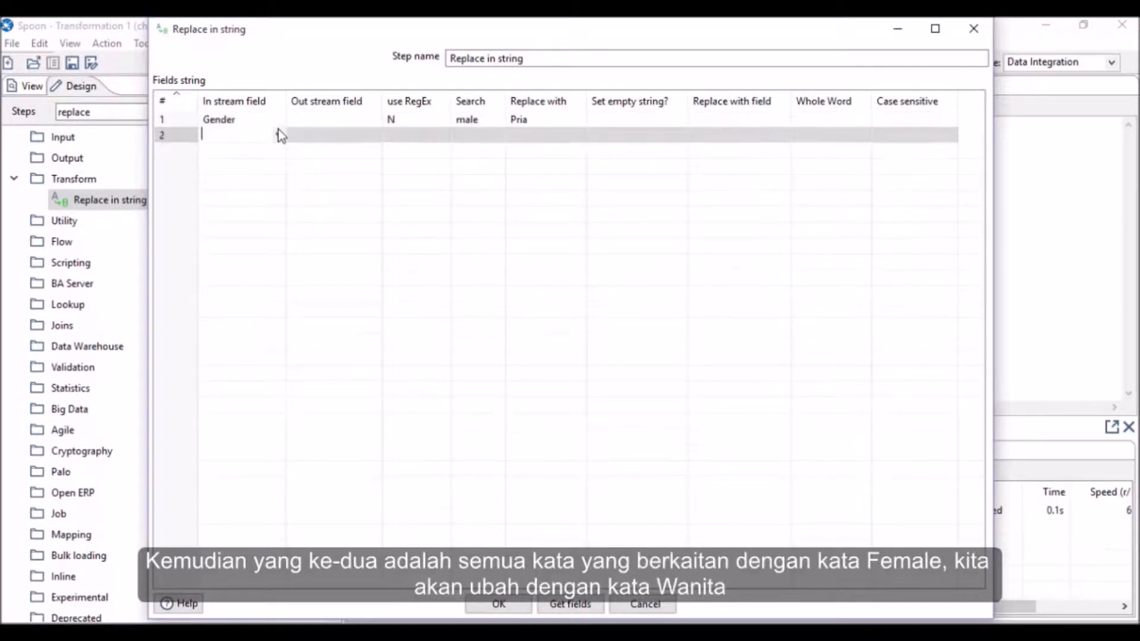
{"action": "left_click", "coordinate": [279, 136]}
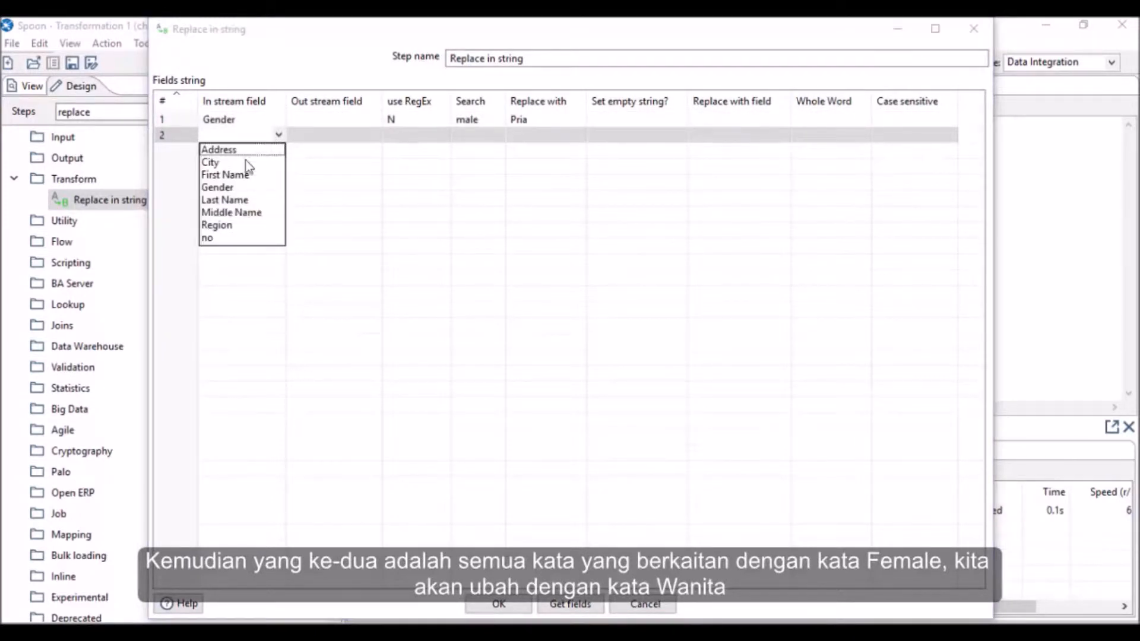
{"action": "left_click", "coordinate": [233, 187]}
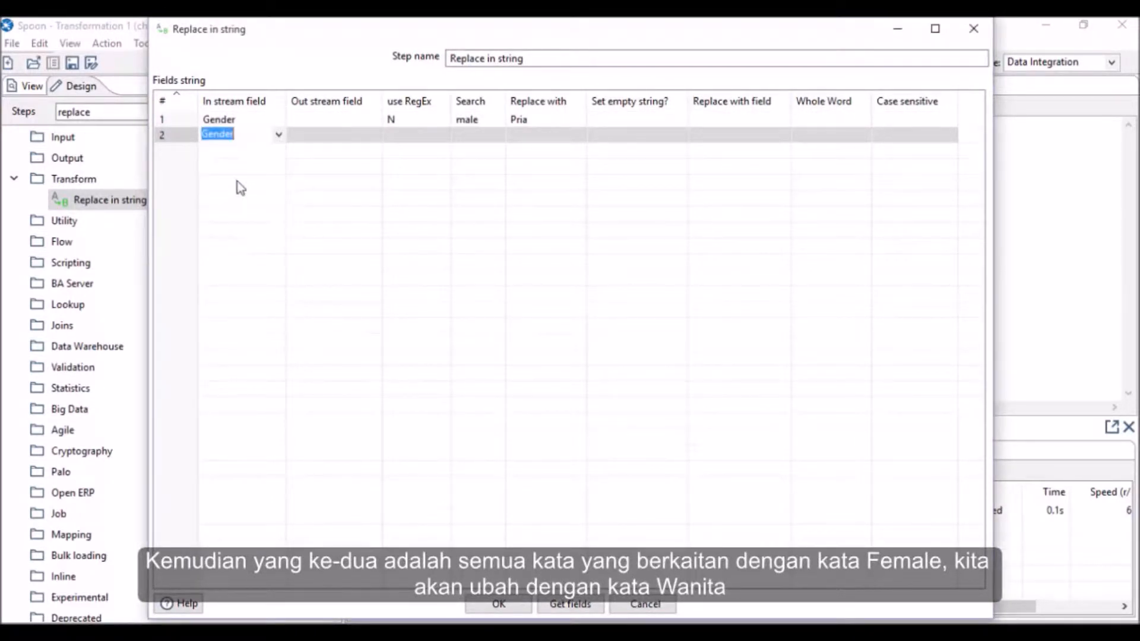
{"action": "left_click", "coordinate": [426, 141]}
{"action": "type", "text": "N"}
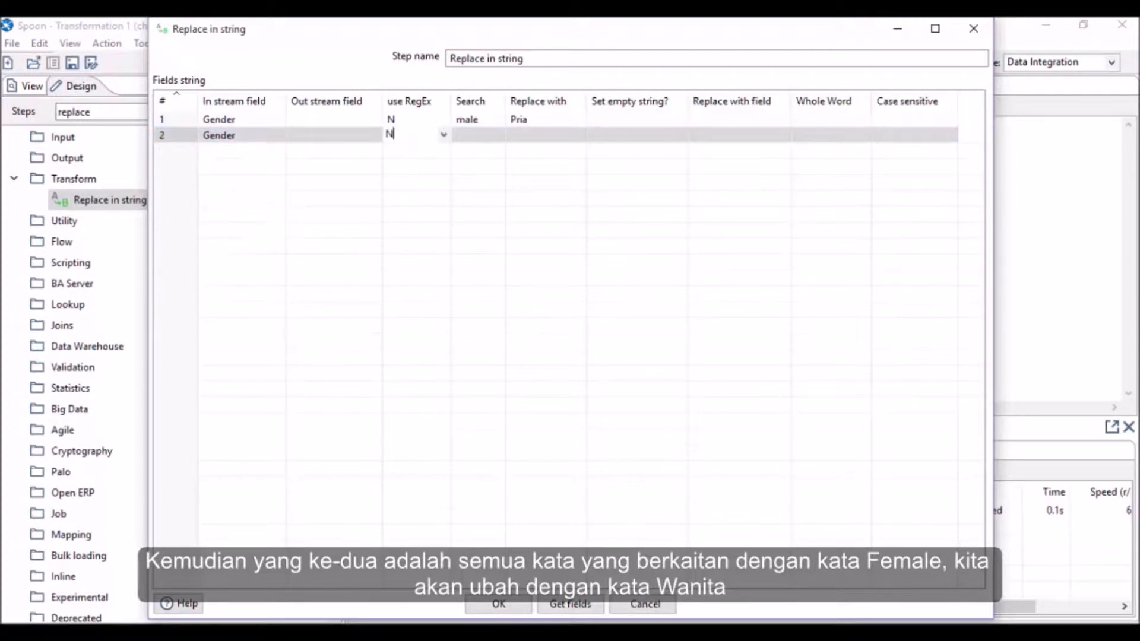
{"action": "left_click", "coordinate": [499, 135]}
{"action": "type", "text": "female"}
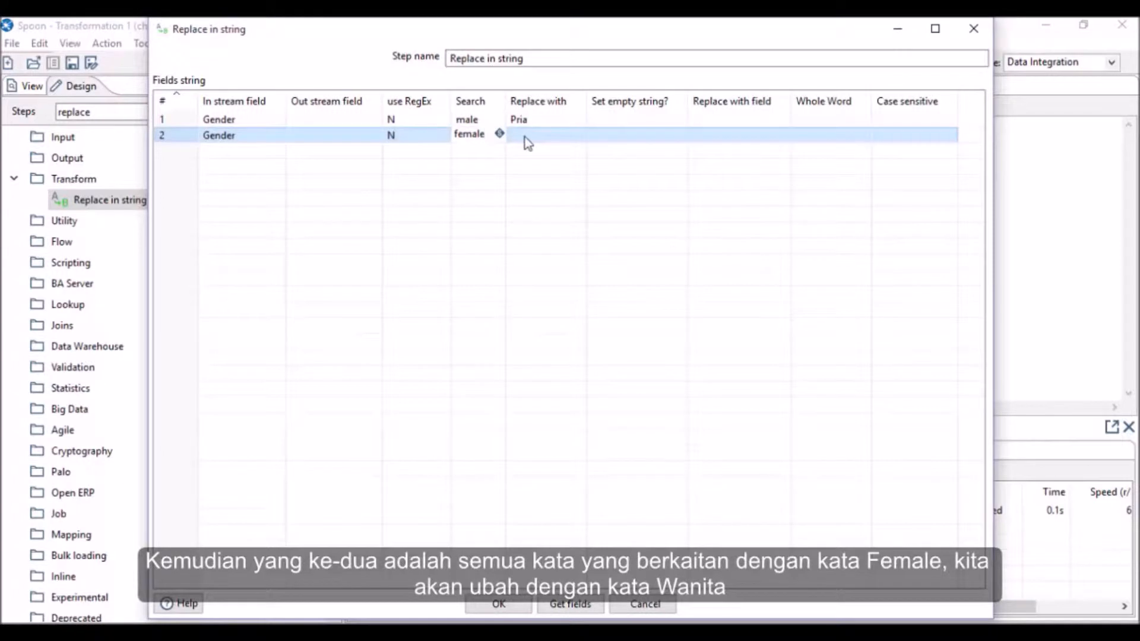
{"action": "left_click", "coordinate": [525, 137]}
{"action": "type", "text": "Wa"}
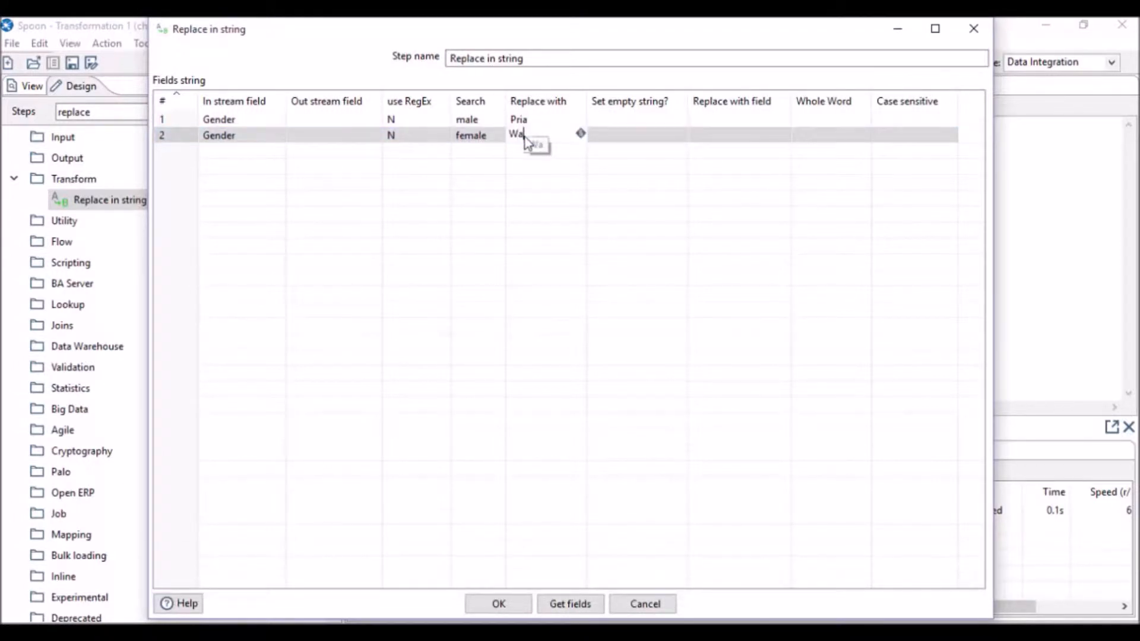
{"action": "type", "text": "nita"}
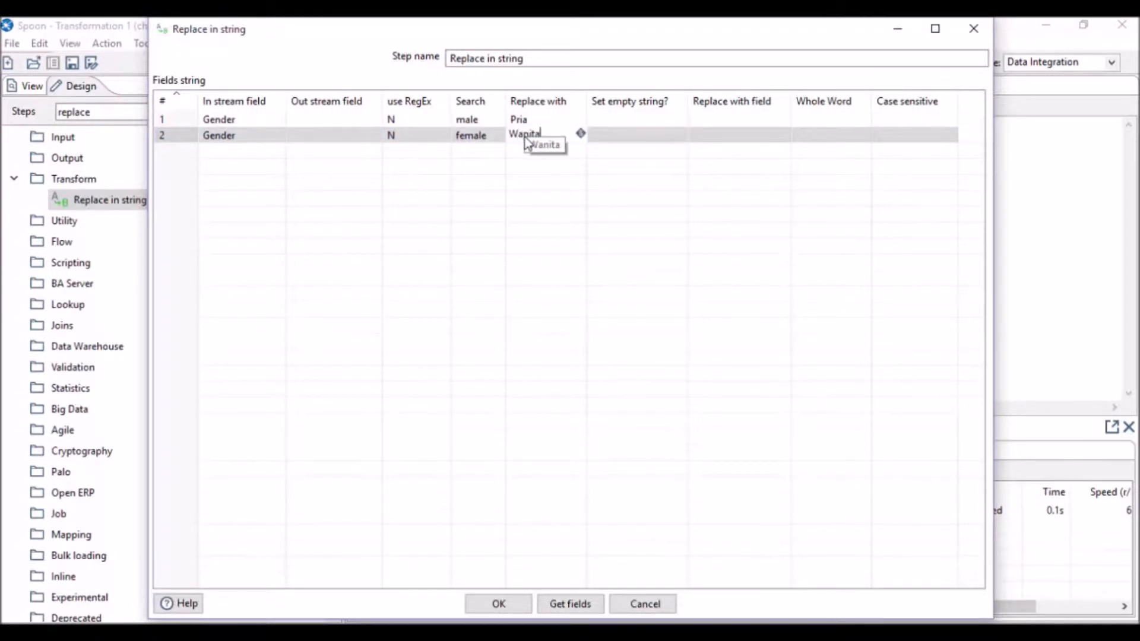
Step: Set case sensitive to N for both the male and female replacement rows
{"action": "left_click", "coordinate": [924, 126]}
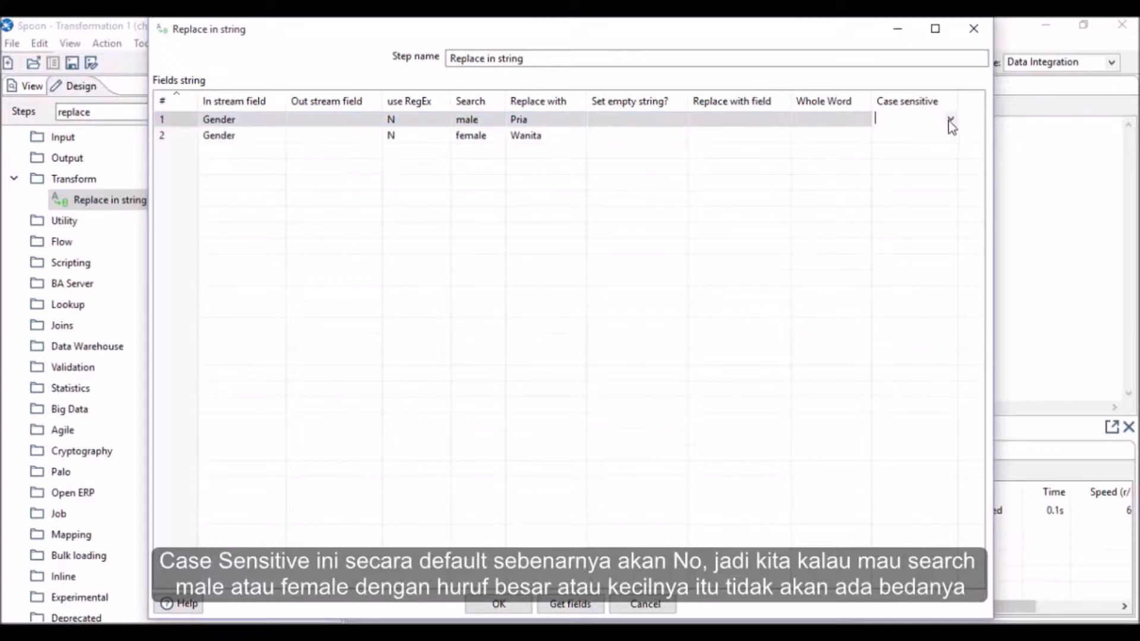
{"action": "left_click", "coordinate": [949, 119]}
{"action": "left_click", "coordinate": [917, 133]}
{"action": "left_click", "coordinate": [936, 134]}
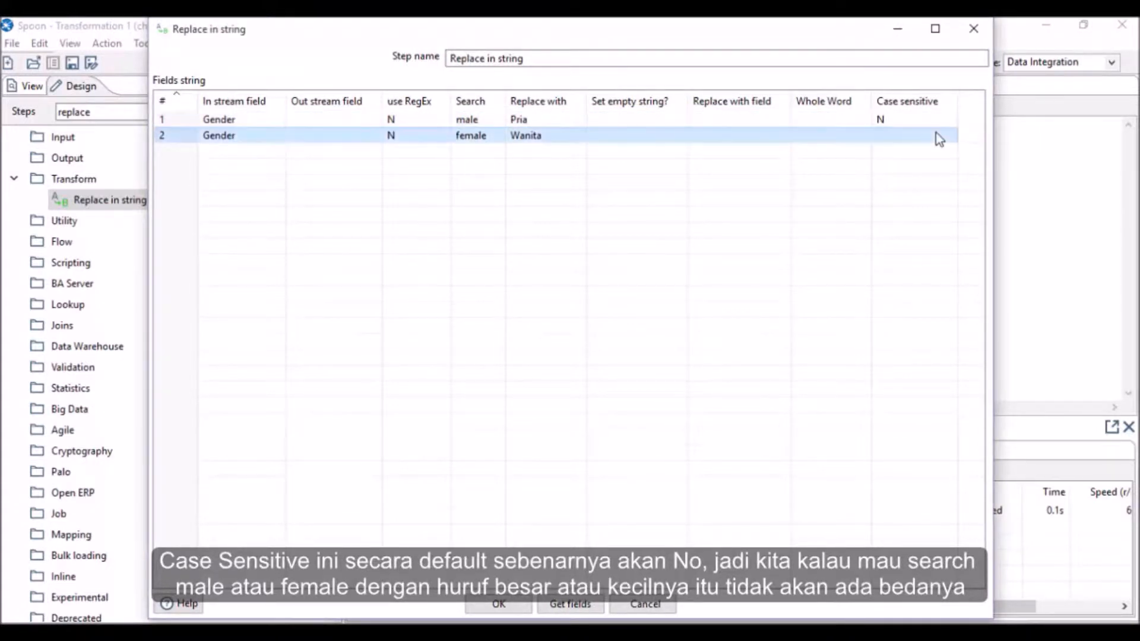
{"action": "left_click", "coordinate": [950, 134]}
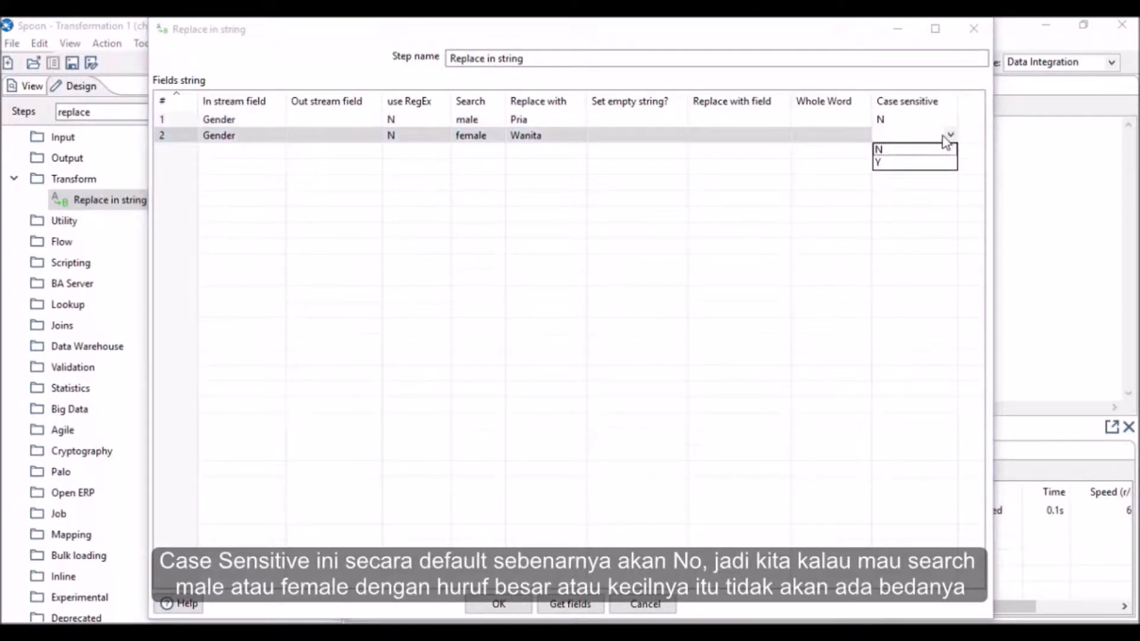
{"action": "left_click", "coordinate": [895, 156]}
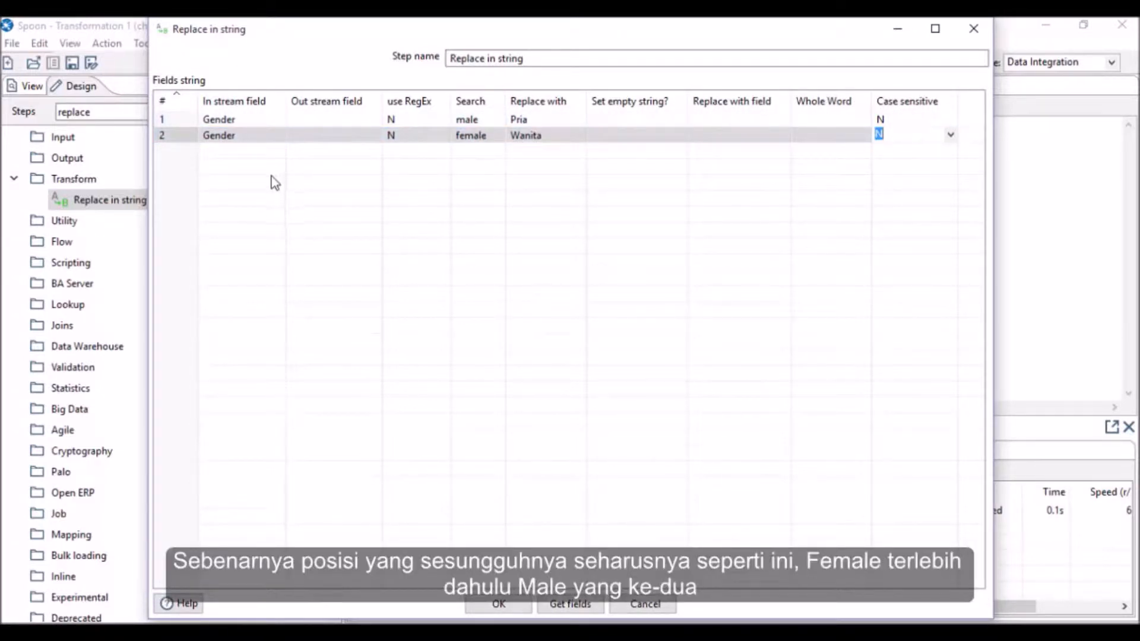
Step: Move the female row above the male row, and return the male row to first place
{"action": "left_click", "coordinate": [183, 138]}
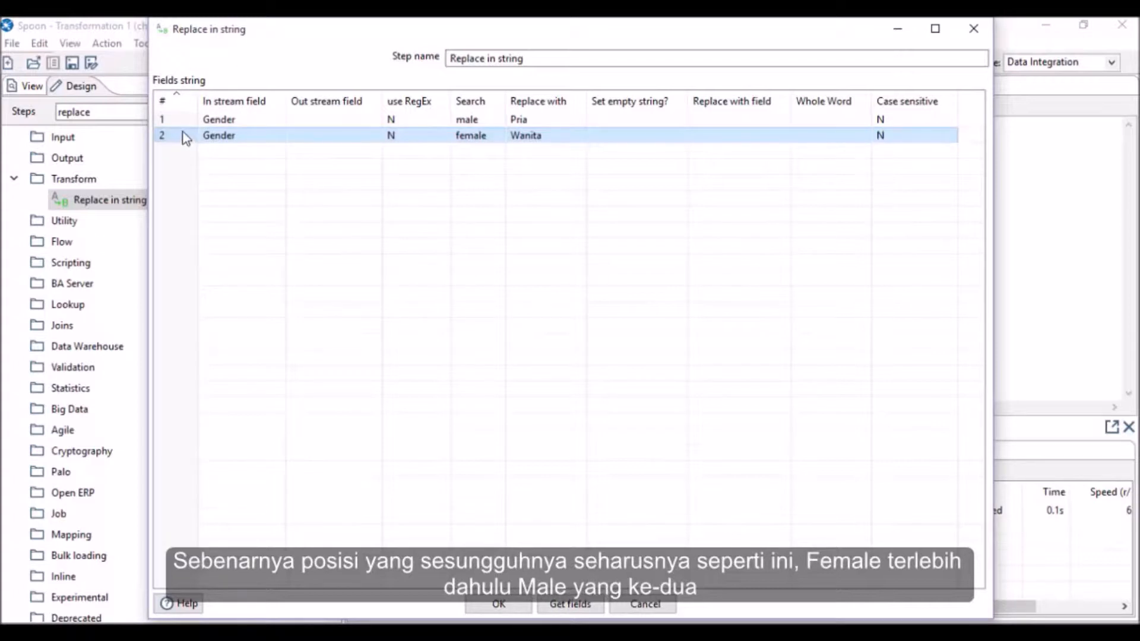
{"action": "key", "text": "ctrl+Up"}
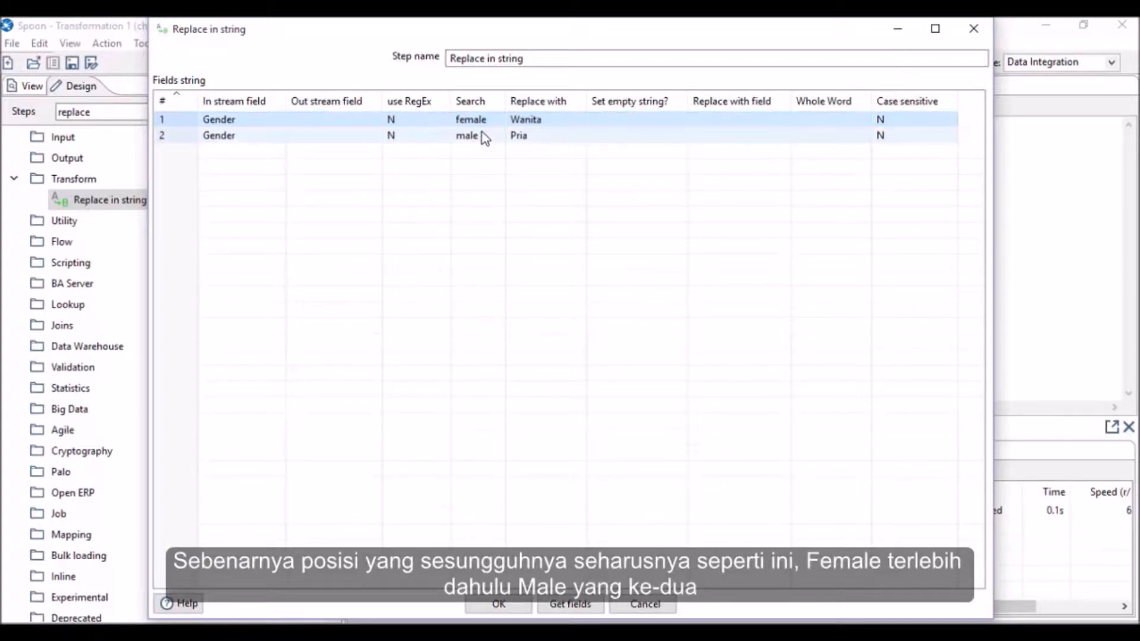
{"action": "left_click", "coordinate": [179, 137]}
{"action": "key", "text": "ctrl+Up"}
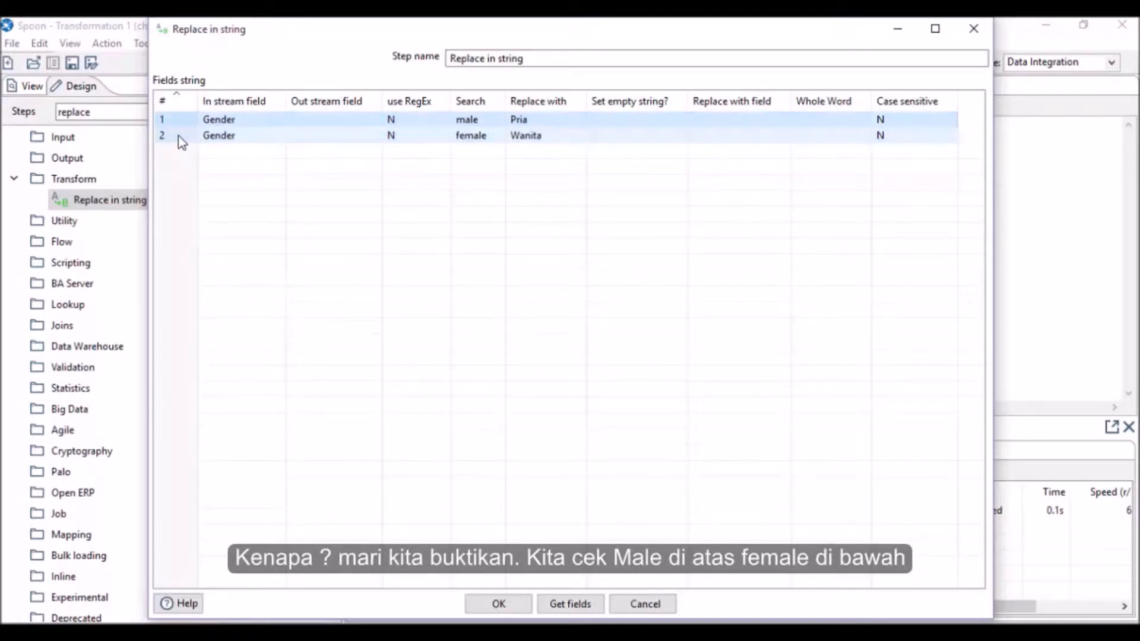
Step: Apply the male-first replacement settings and preview the rows produced by the Replace in string step
{"action": "left_click", "coordinate": [514, 604]}
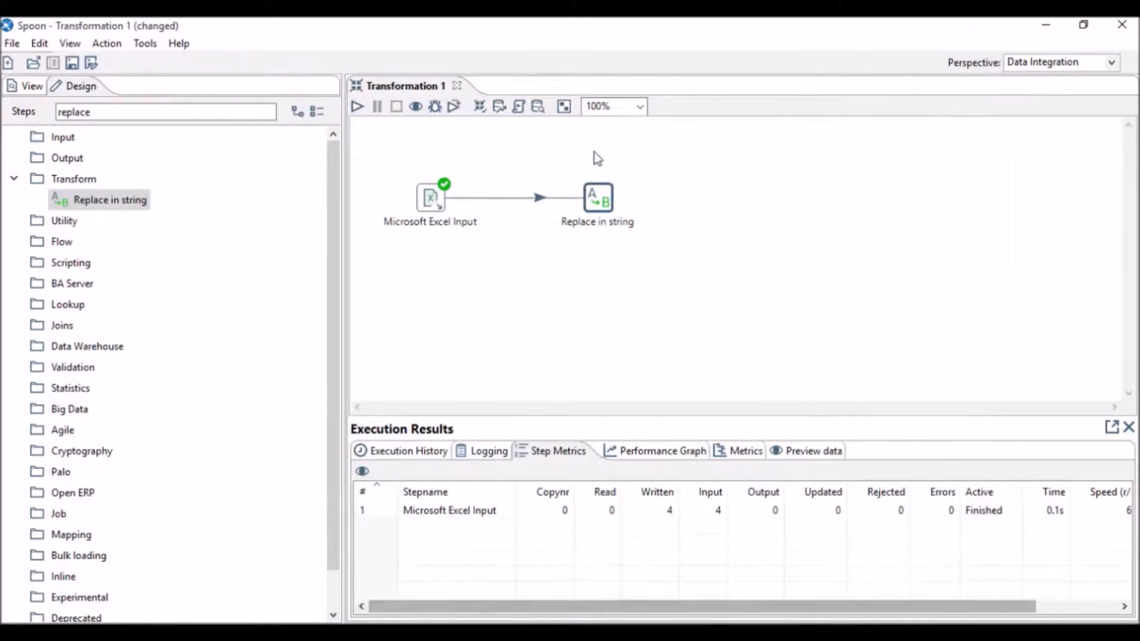
{"action": "left_click", "coordinate": [599, 202]}
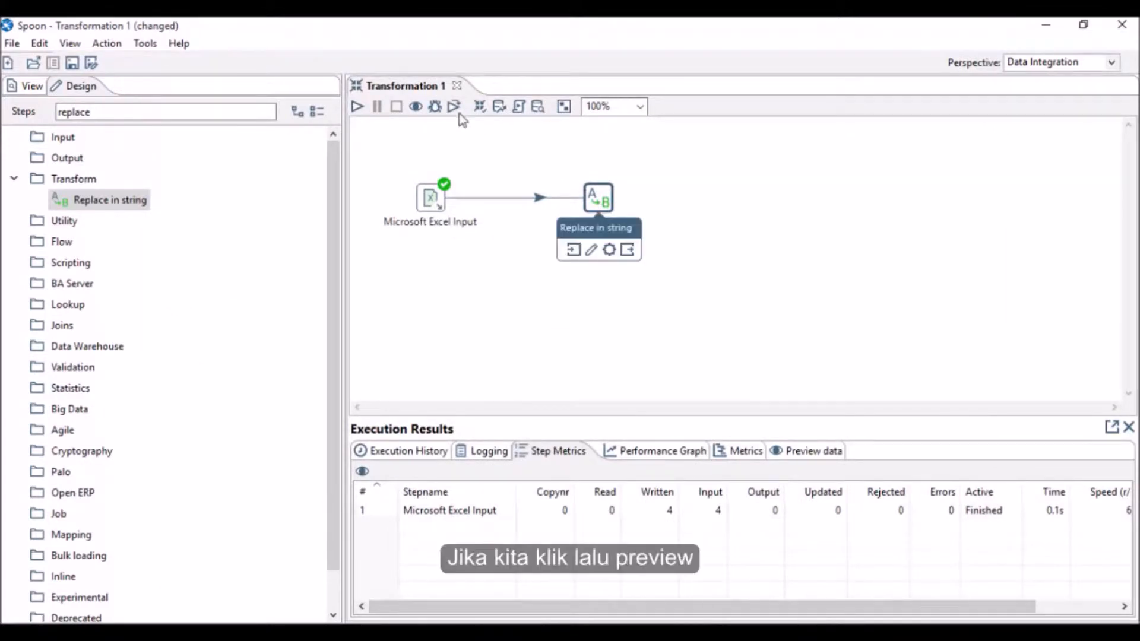
{"action": "left_click", "coordinate": [415, 106]}
{"action": "left_click", "coordinate": [479, 605]}
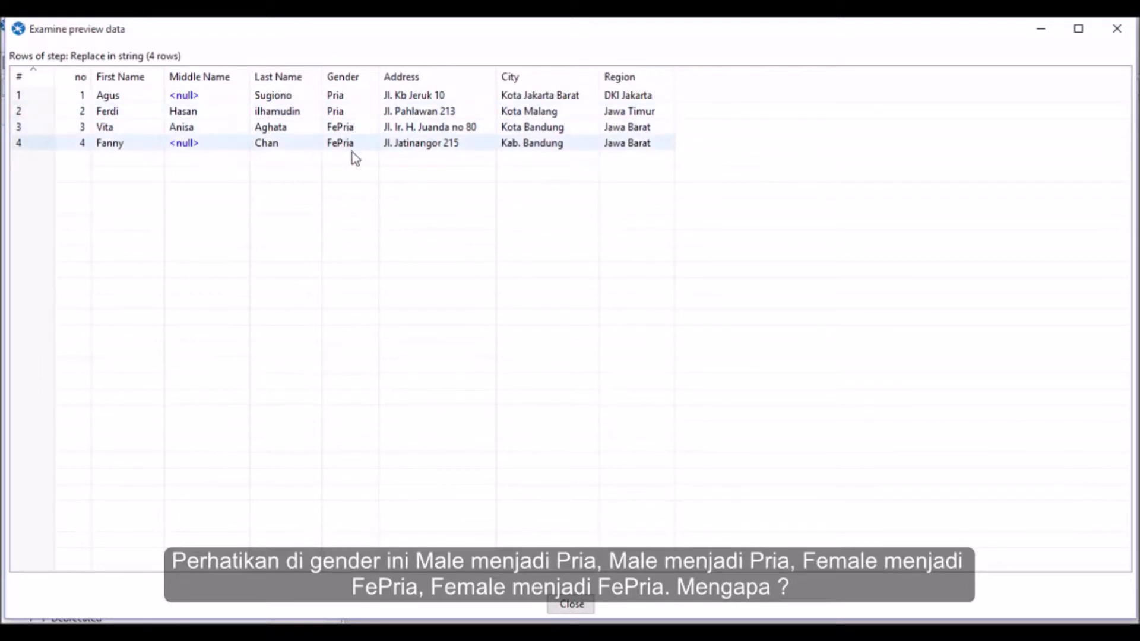
{"action": "left_click", "coordinate": [565, 605]}
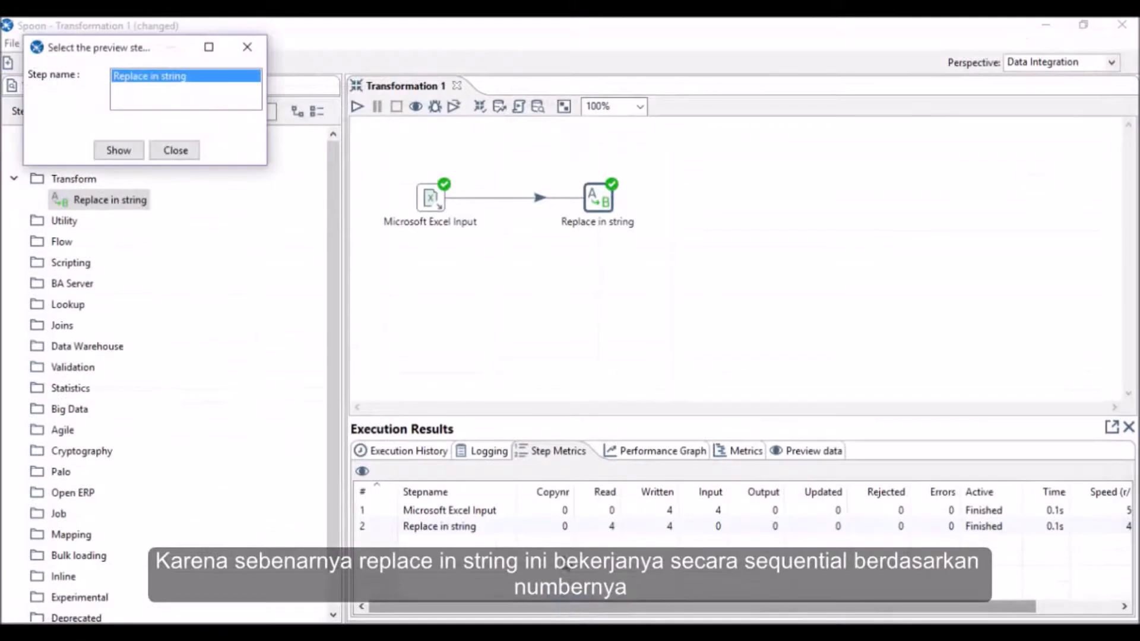
{"action": "left_click", "coordinate": [176, 151]}
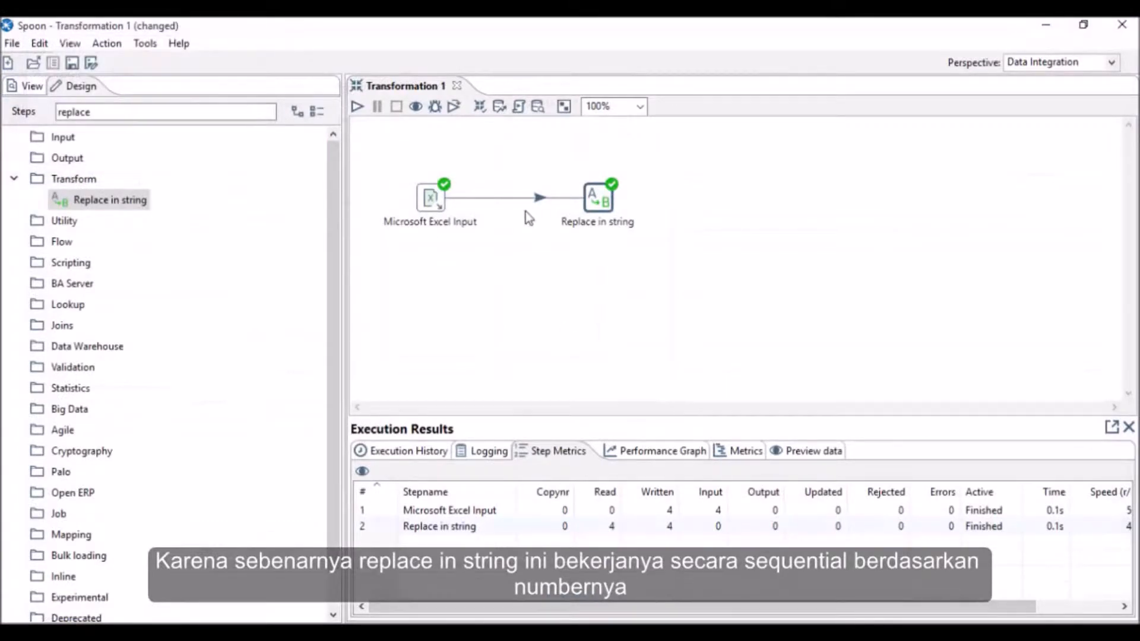
Step: Set Whole Word to Y for both the male and female rows of the Replace in string step and apply it
{"action": "double_click", "coordinate": [601, 202]}
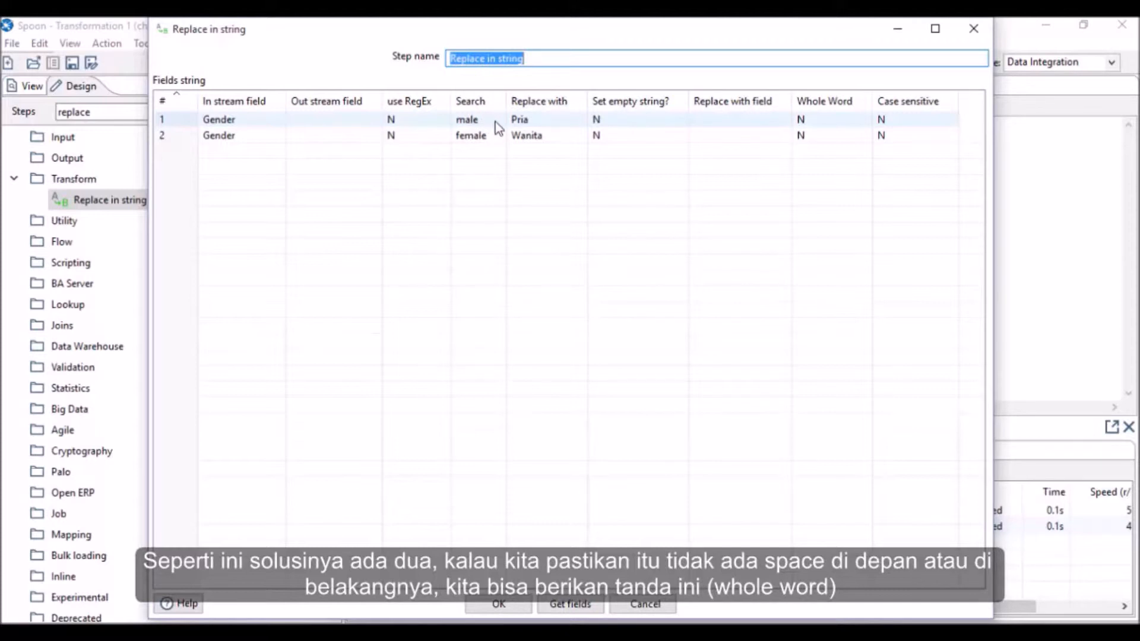
{"action": "left_click", "coordinate": [830, 121]}
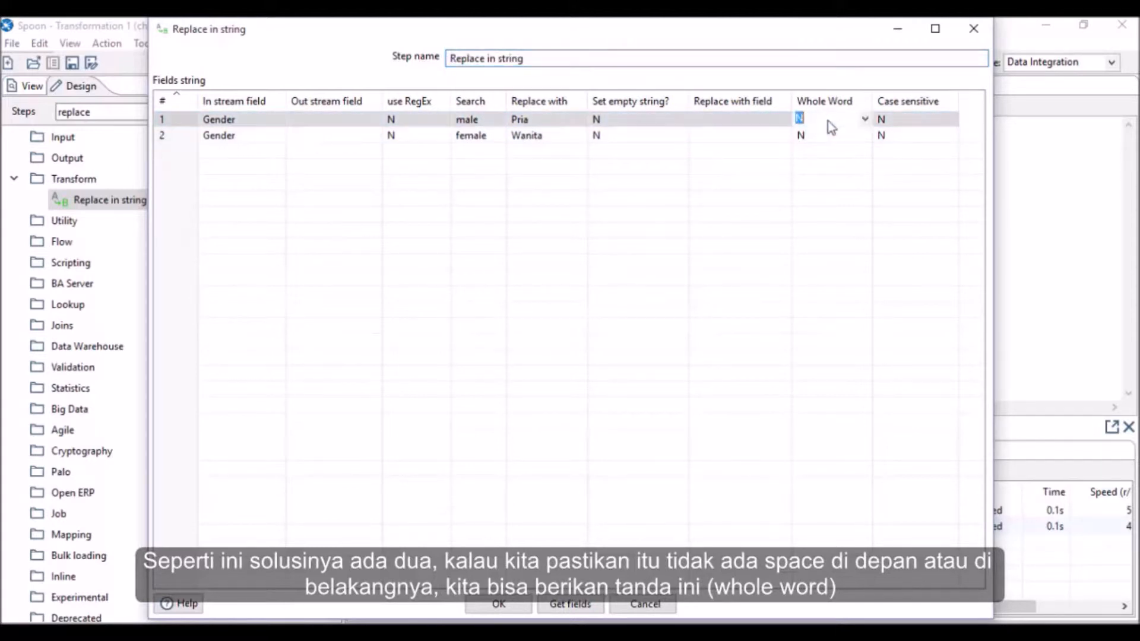
{"action": "type", "text": "Y"}
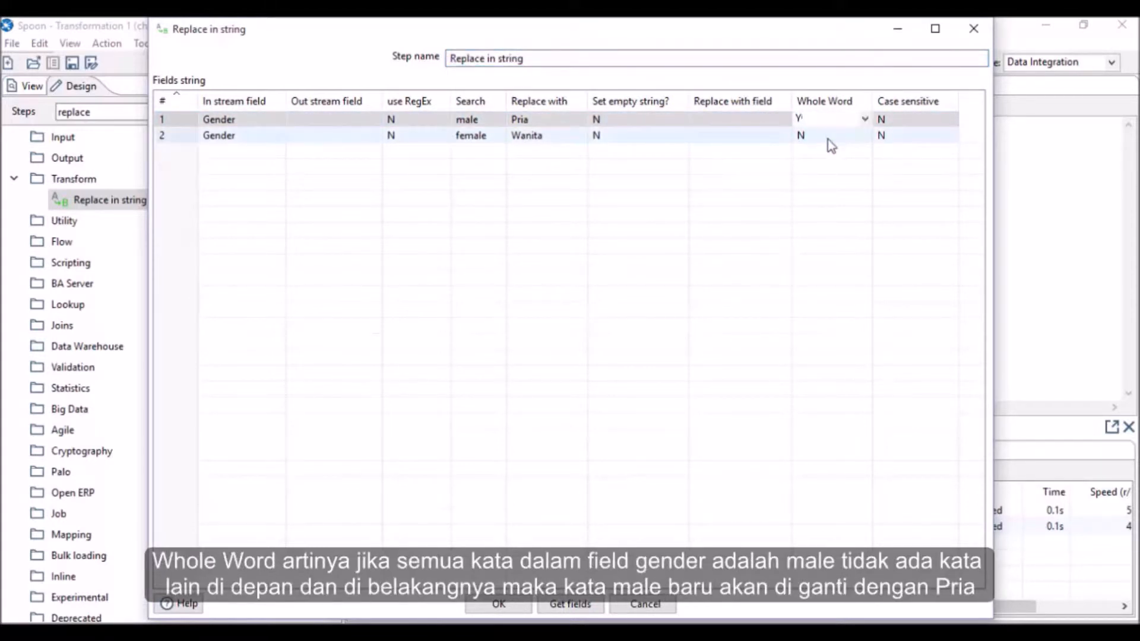
{"action": "left_click", "coordinate": [828, 136]}
{"action": "type", "text": "Y"}
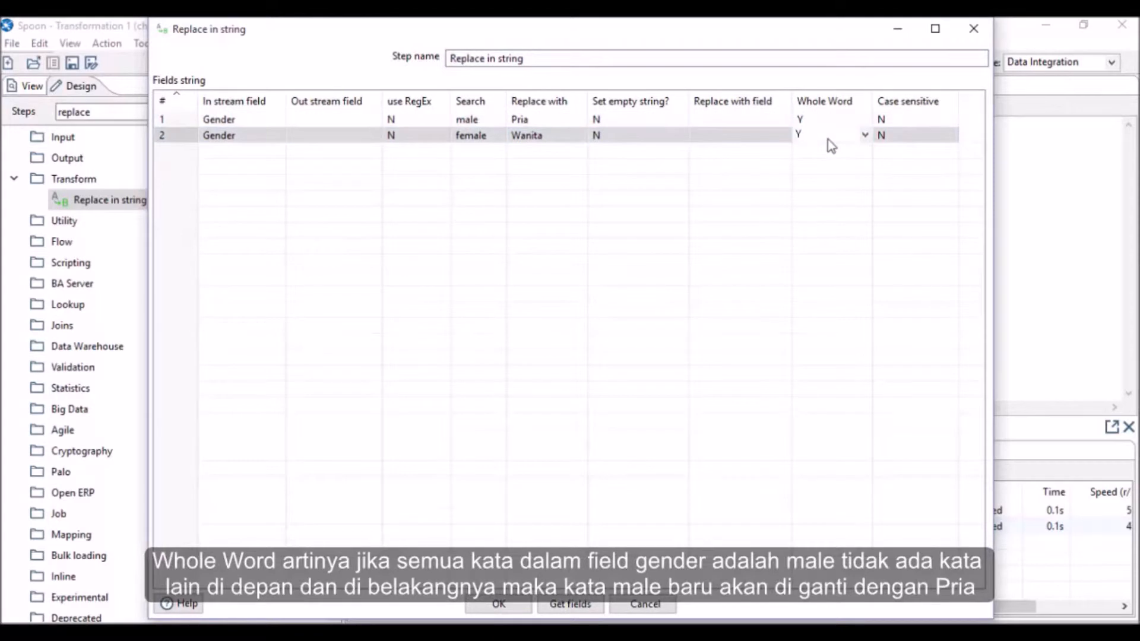
{"action": "left_click", "coordinate": [488, 119]}
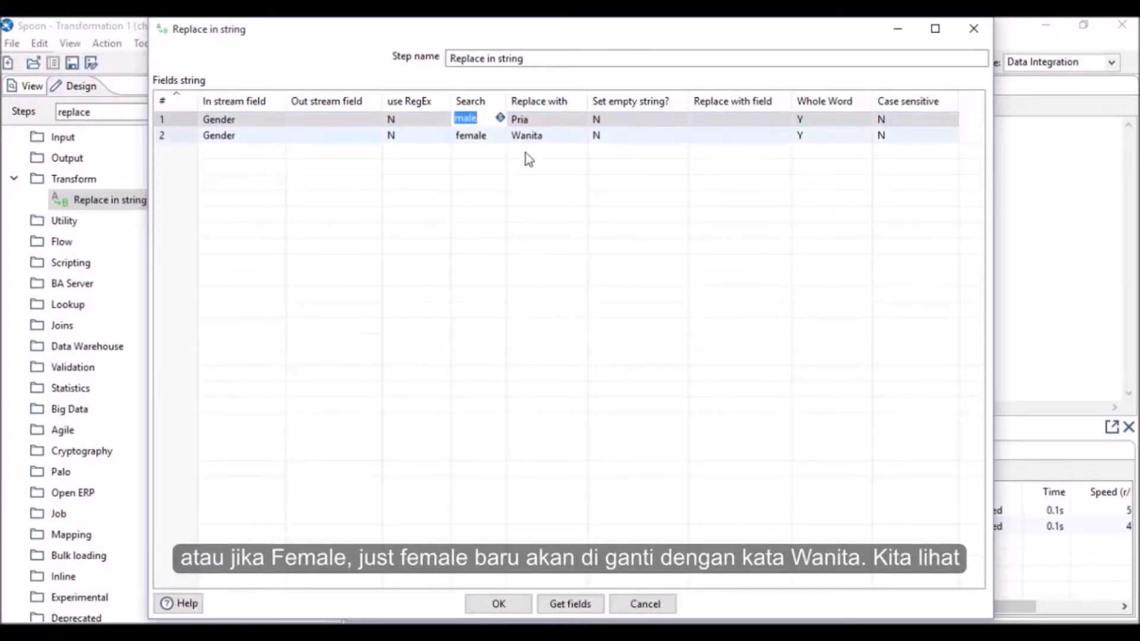
{"action": "left_click", "coordinate": [504, 604]}
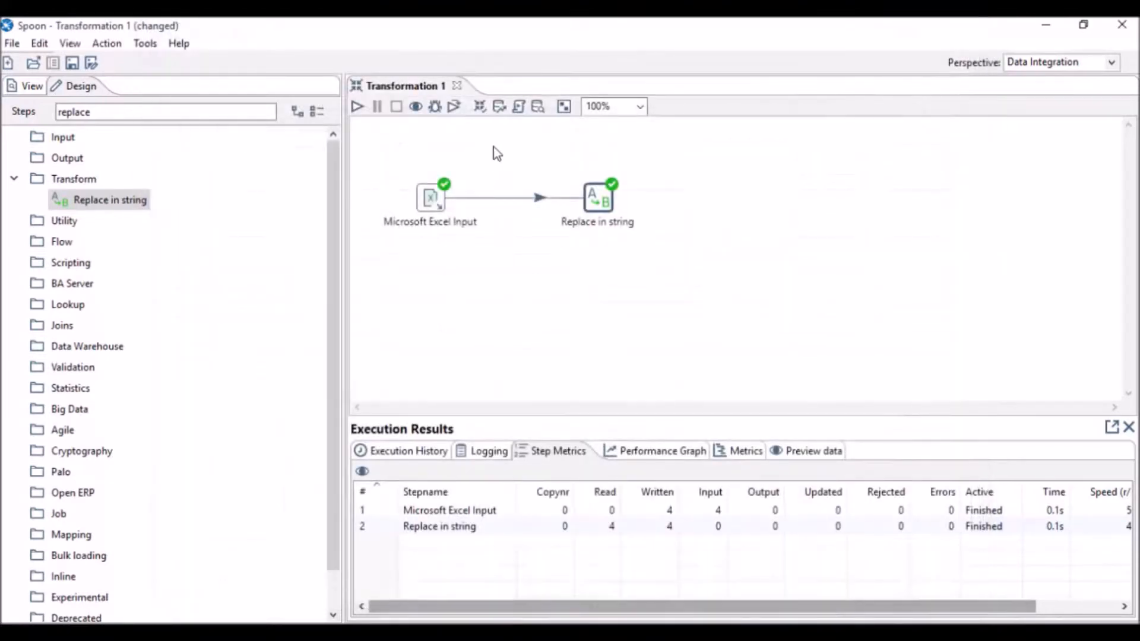
Step: Preview the Replace in string output and check the Gender values with whole-word matching
{"action": "left_click", "coordinate": [417, 110]}
{"action": "key", "text": "Return"}
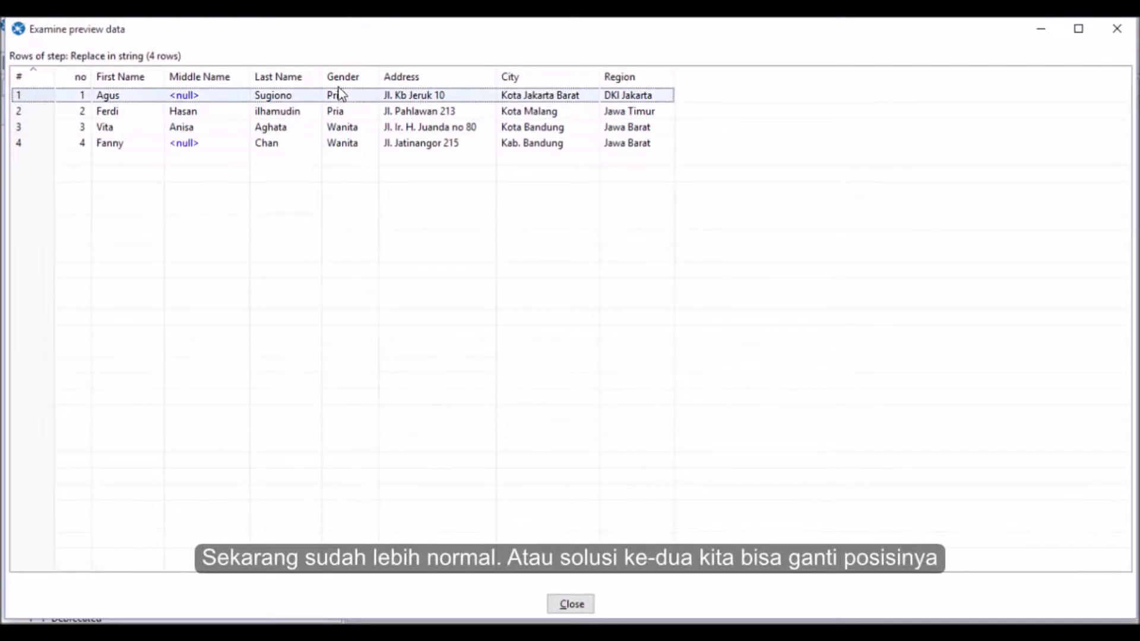
{"action": "left_click", "coordinate": [573, 604]}
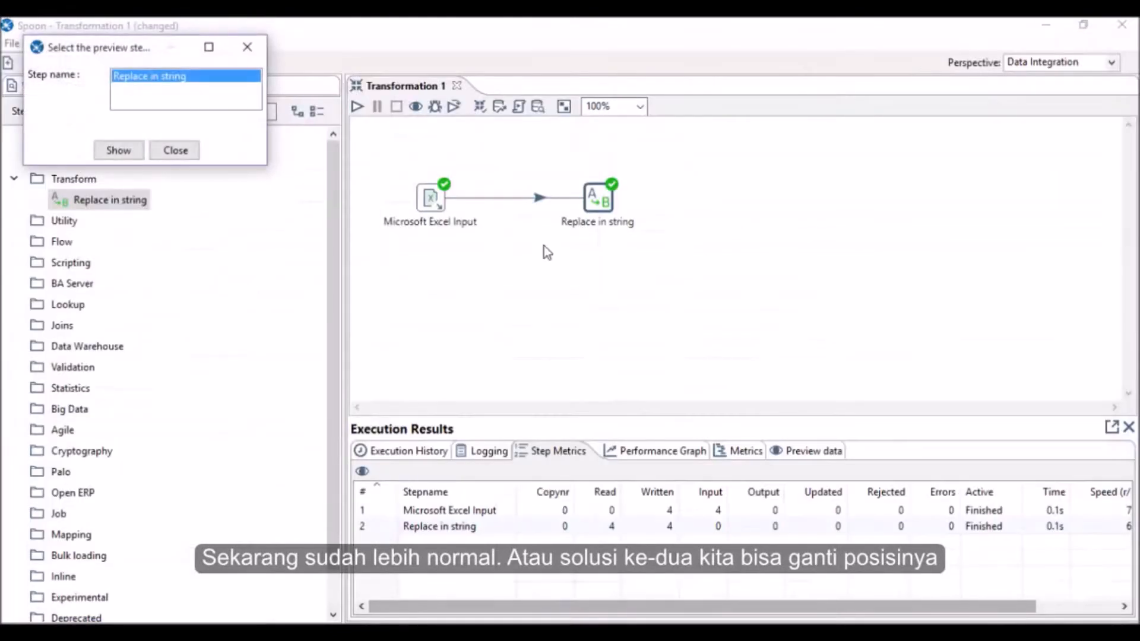
{"action": "left_click", "coordinate": [177, 154]}
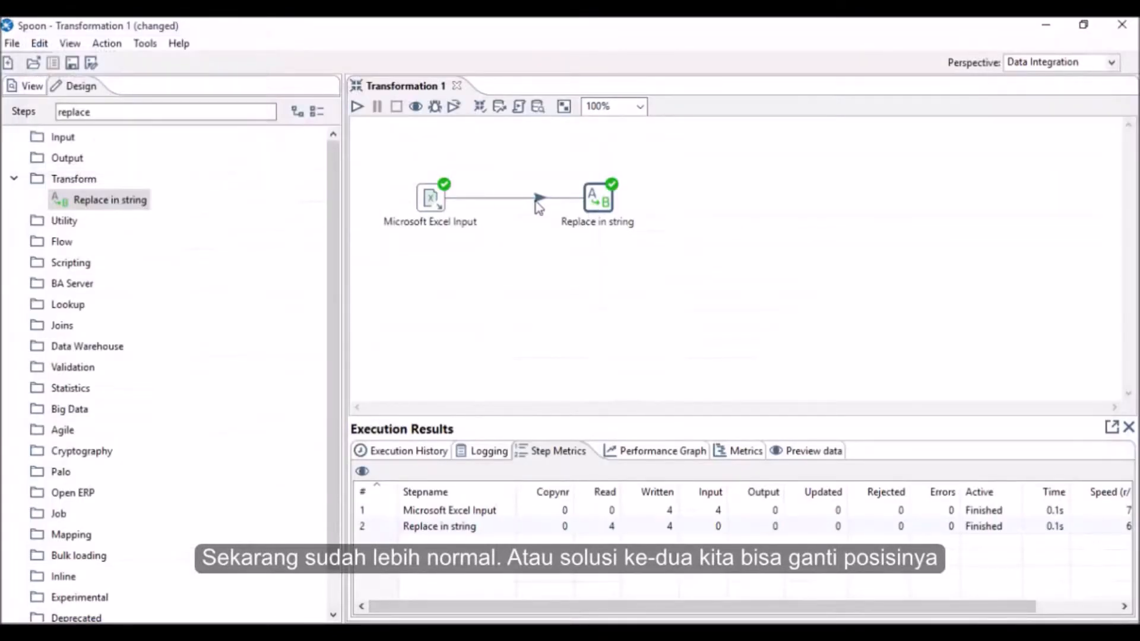
Step: Set Whole Word to N for both Gender rows in the Replace in string step
{"action": "double_click", "coordinate": [596, 210]}
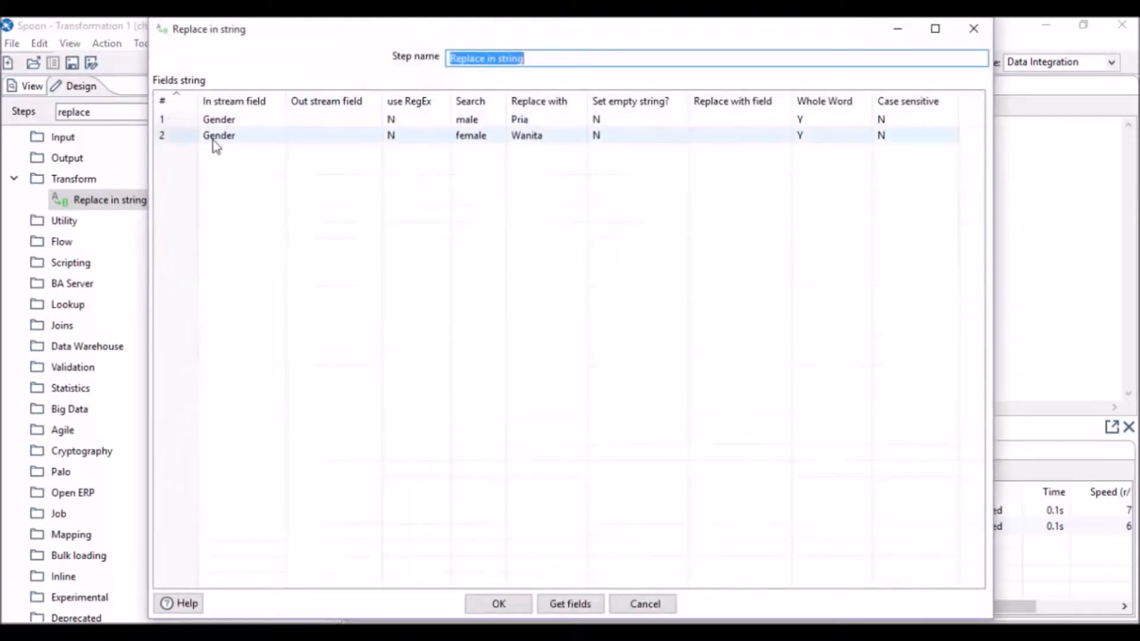
{"action": "left_click", "coordinate": [814, 123]}
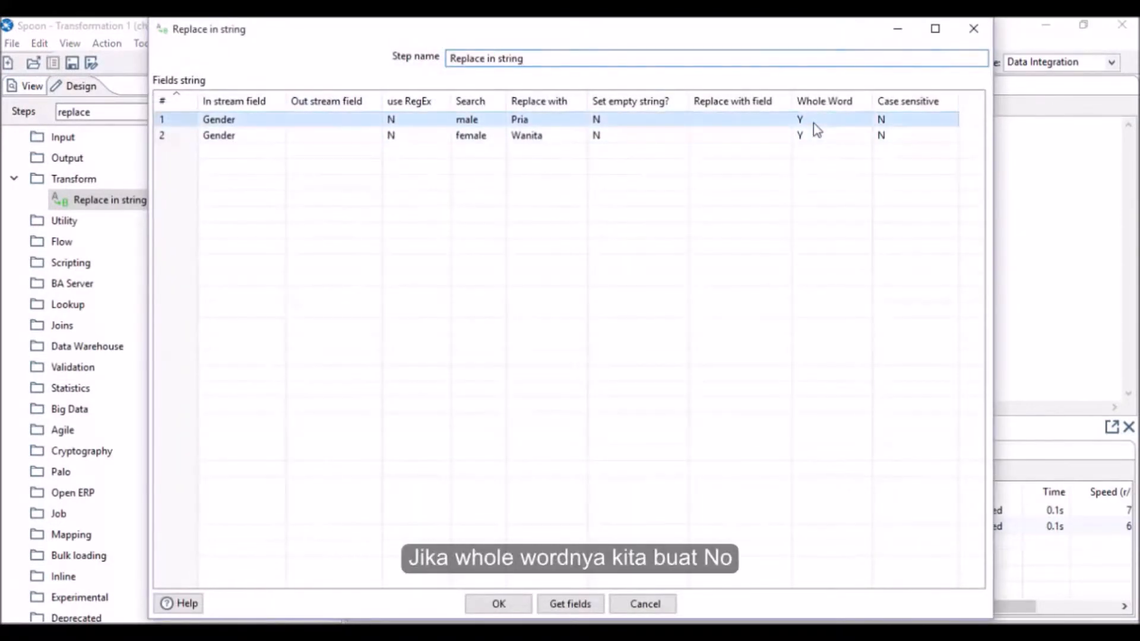
{"action": "type", "text": "N"}
{"action": "left_click", "coordinate": [818, 136]}
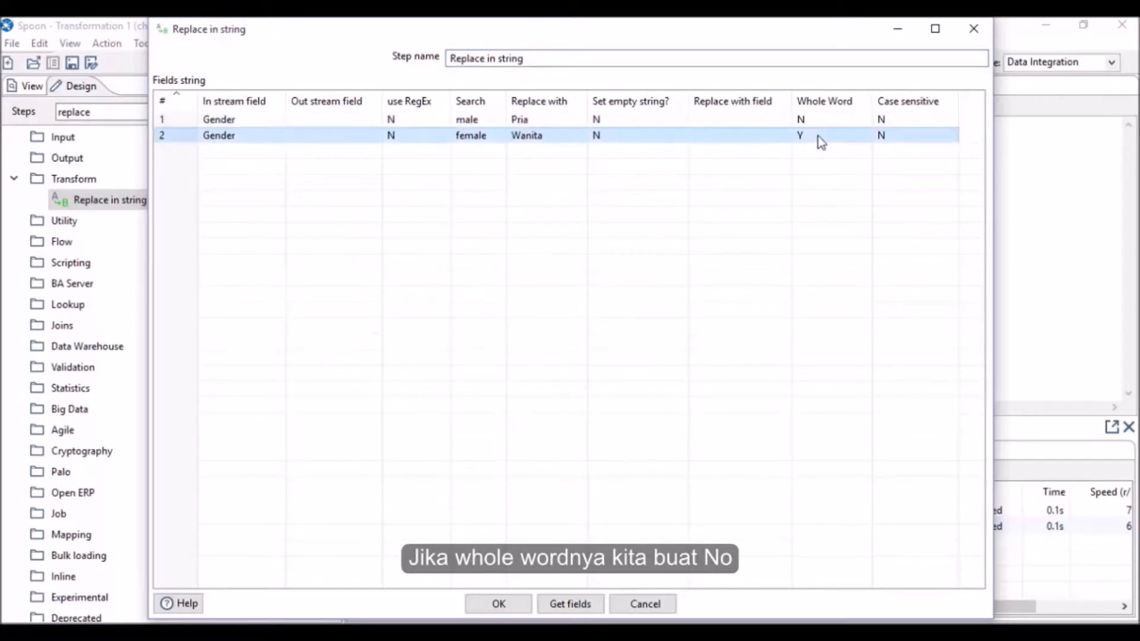
{"action": "type", "text": "N"}
Step: Move the female/Wanita row above the male/Pria row and apply the new replacement order
{"action": "left_click", "coordinate": [191, 139]}
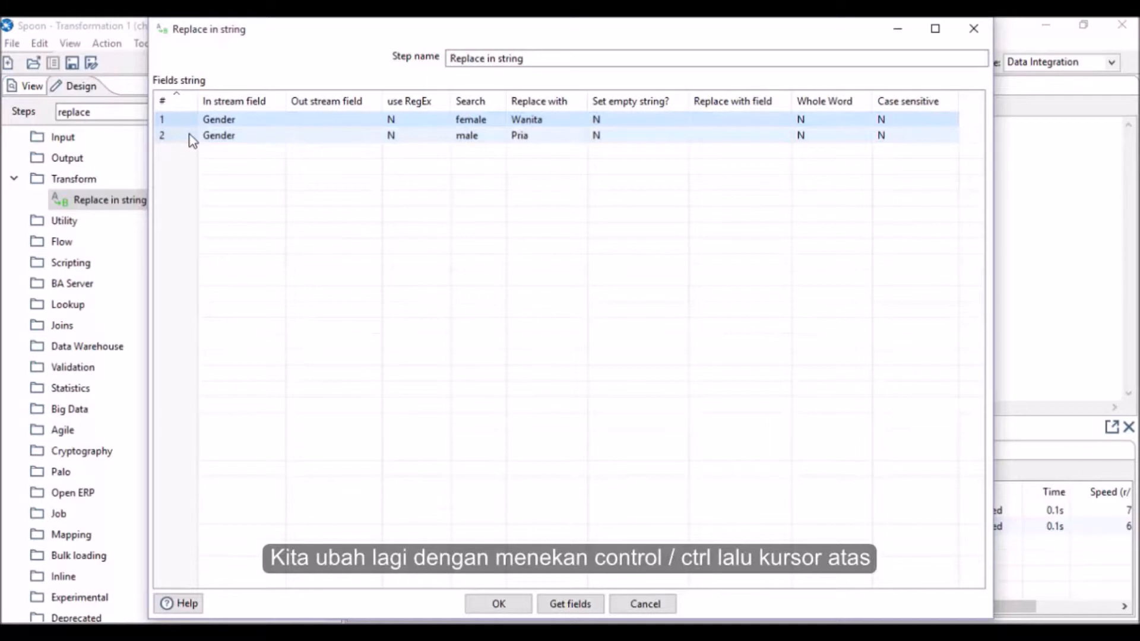
{"action": "left_click", "coordinate": [479, 124]}
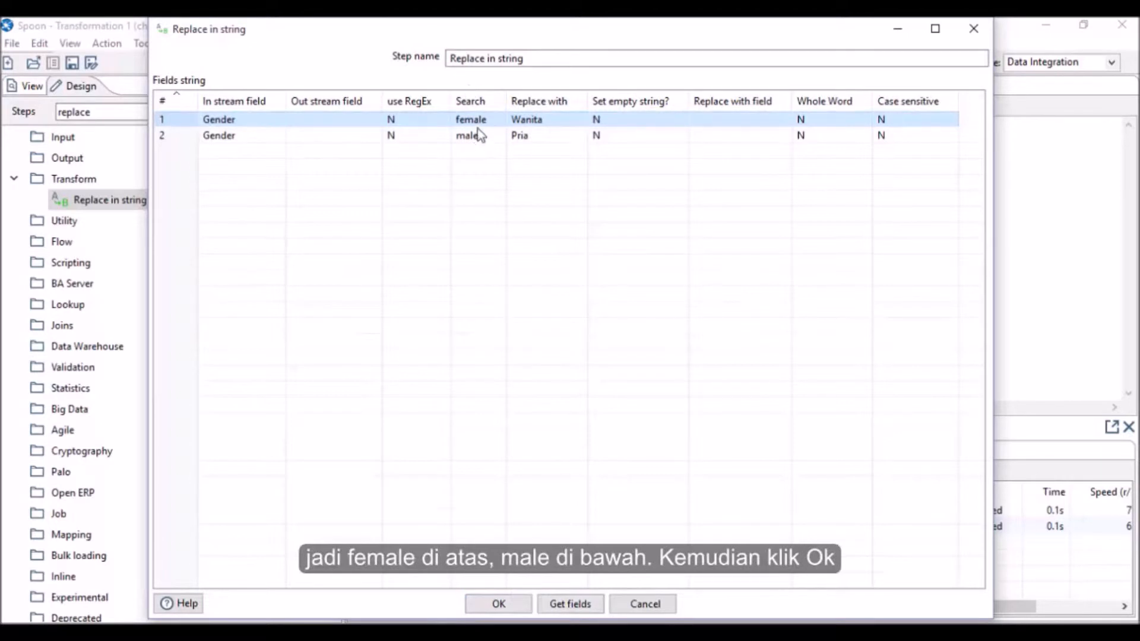
{"action": "left_click", "coordinate": [509, 608]}
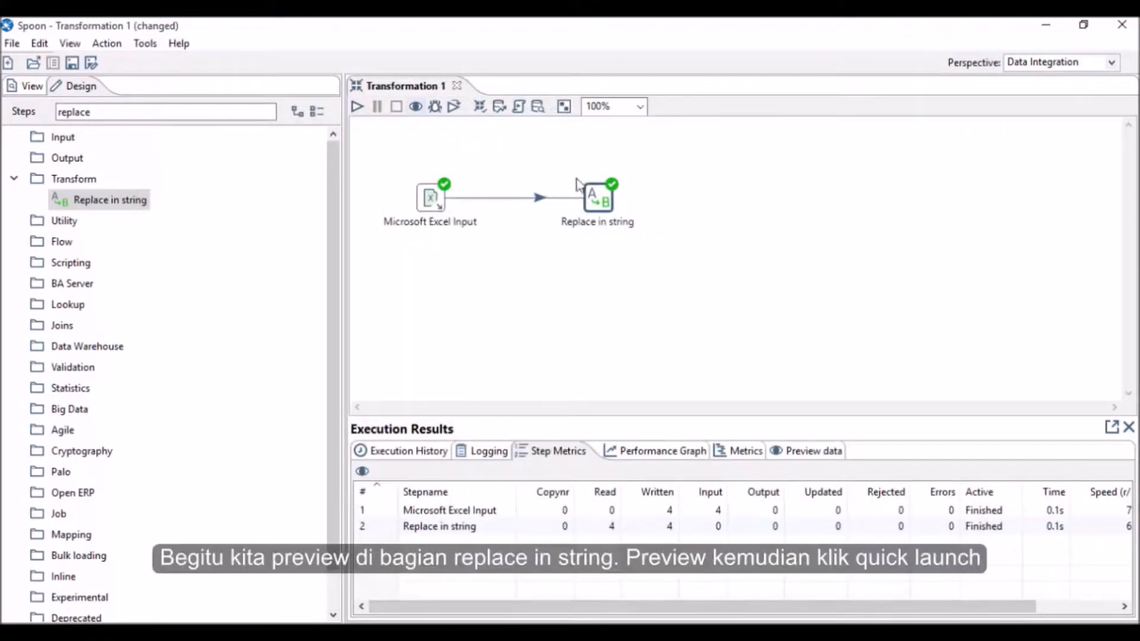
Step: Preview the Replace in string output and check the Gender and City values with the female row first
{"action": "left_click", "coordinate": [416, 106]}
{"action": "left_click", "coordinate": [483, 604]}
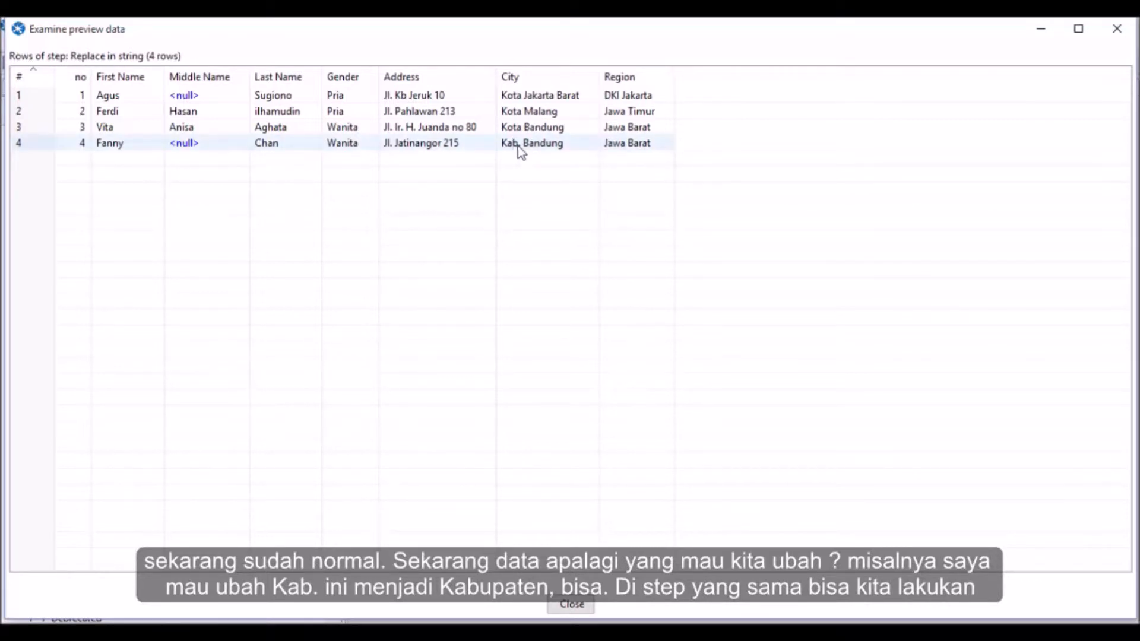
{"action": "left_click", "coordinate": [572, 604]}
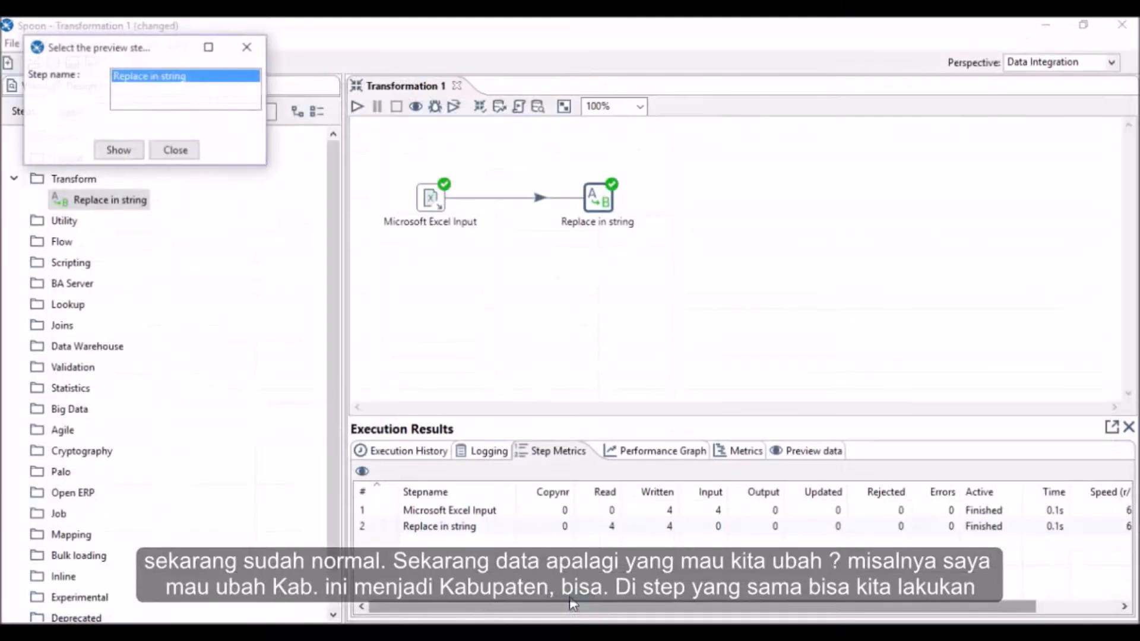
{"action": "left_click", "coordinate": [182, 151]}
Step: Add a third row to the Replace in string step for the City field with use RegEx N
{"action": "double_click", "coordinate": [592, 202]}
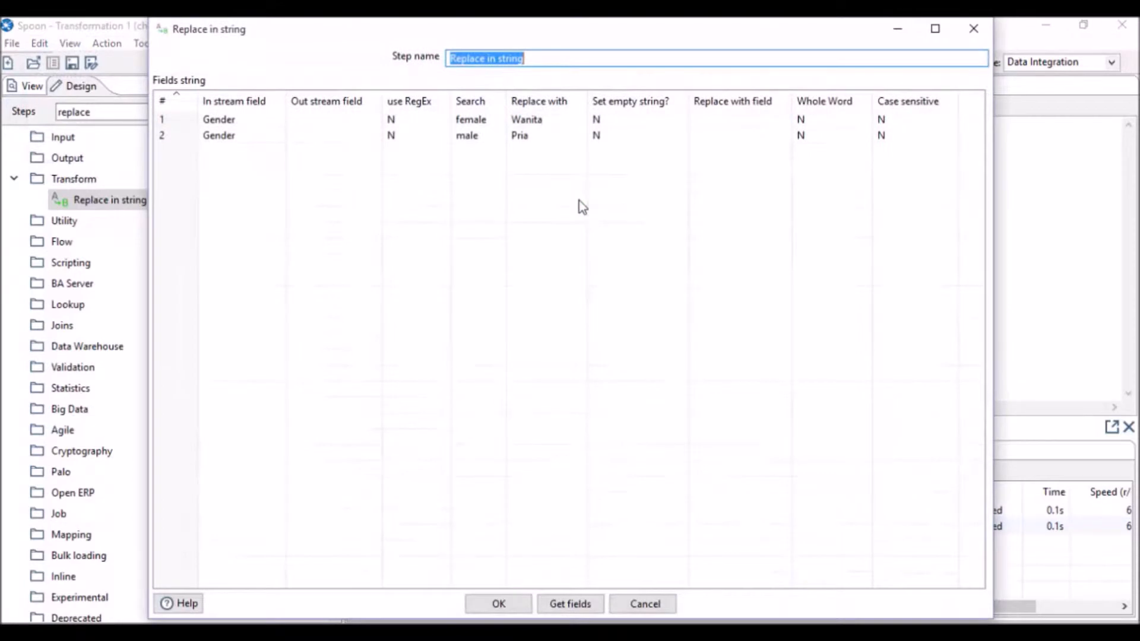
{"action": "left_click", "coordinate": [281, 156]}
{"action": "left_click", "coordinate": [279, 152]}
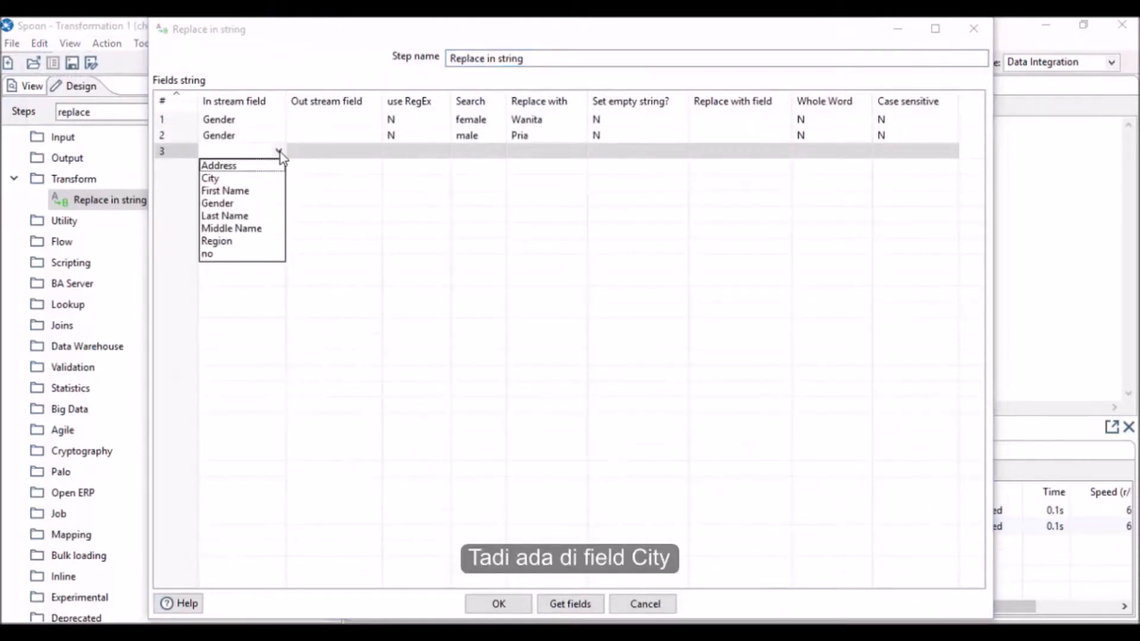
{"action": "left_click", "coordinate": [234, 177]}
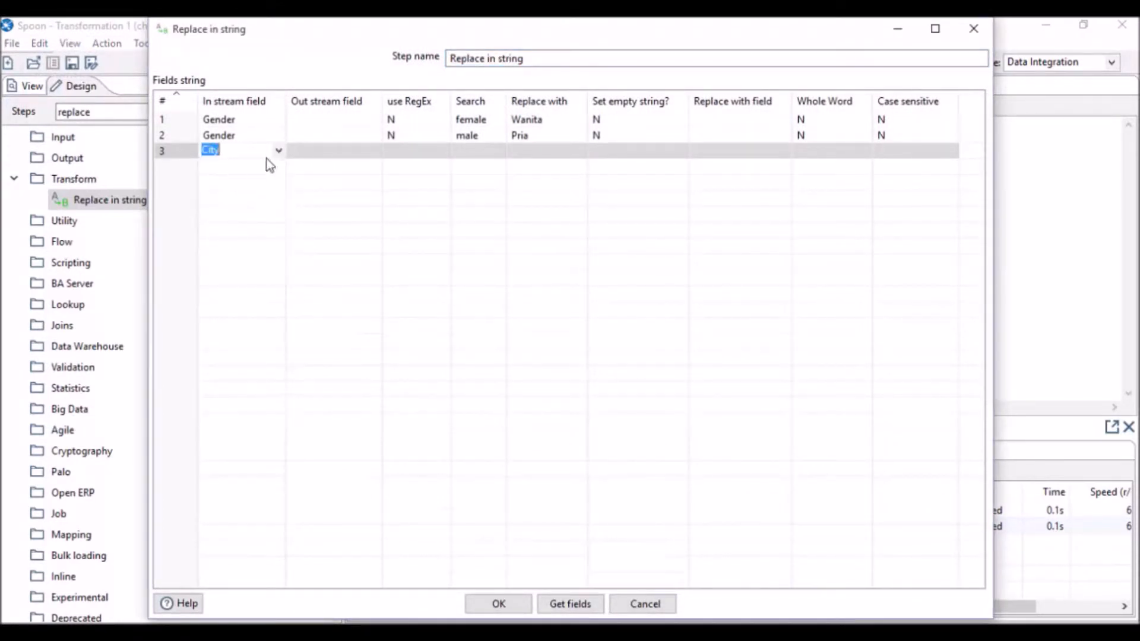
{"action": "left_click", "coordinate": [426, 156]}
{"action": "type", "text": "N"}
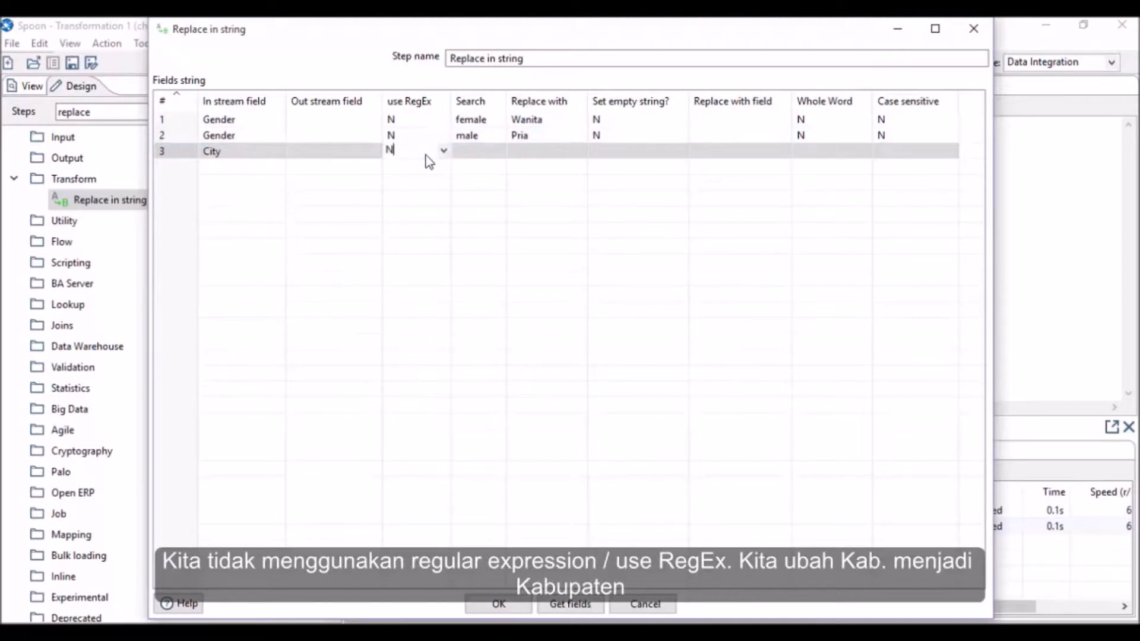
Step: Set the City row's search text to kab. and its replacement to Kabupaten, and apply the settings
{"action": "left_click", "coordinate": [491, 158]}
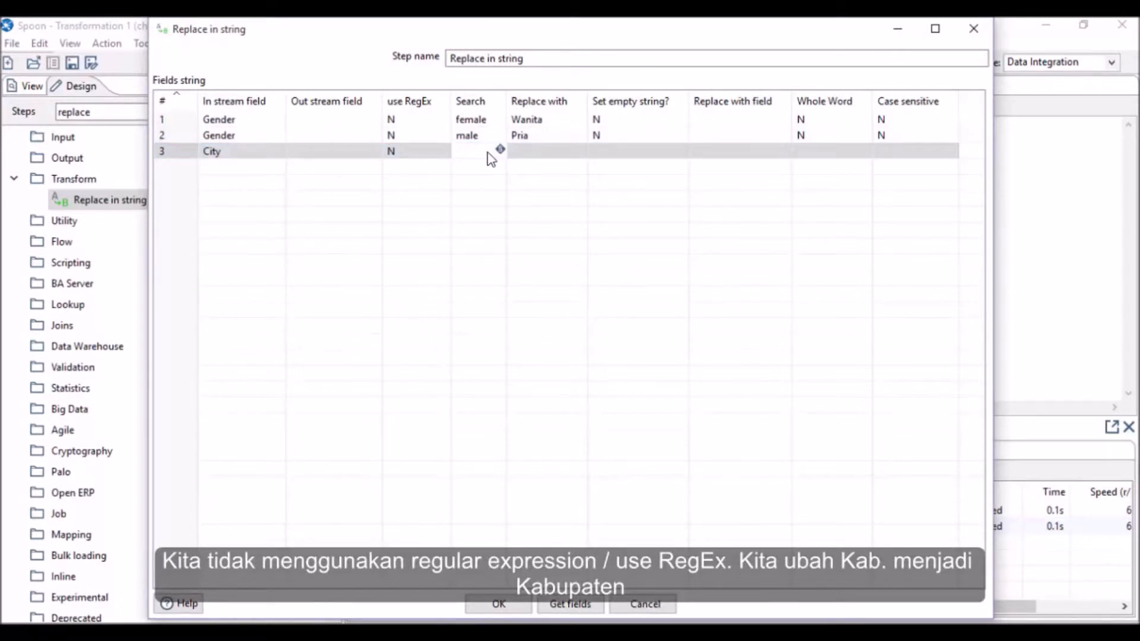
{"action": "type", "text": "kab."}
{"action": "left_click", "coordinate": [530, 156]}
{"action": "type", "text": "Kabupat"}
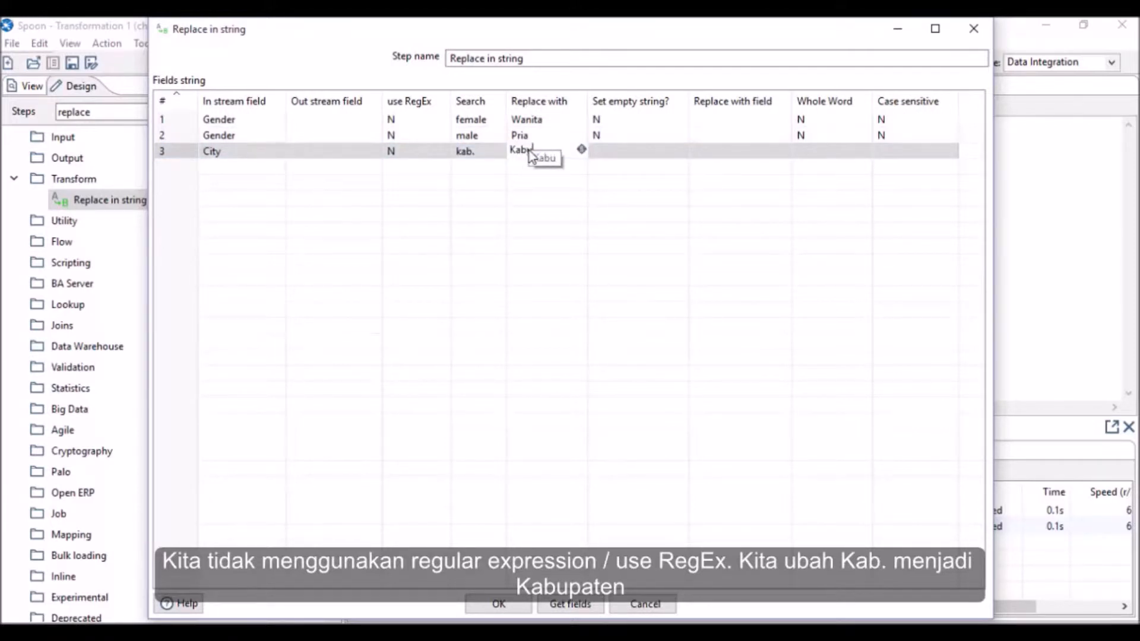
{"action": "type", "text": "en"}
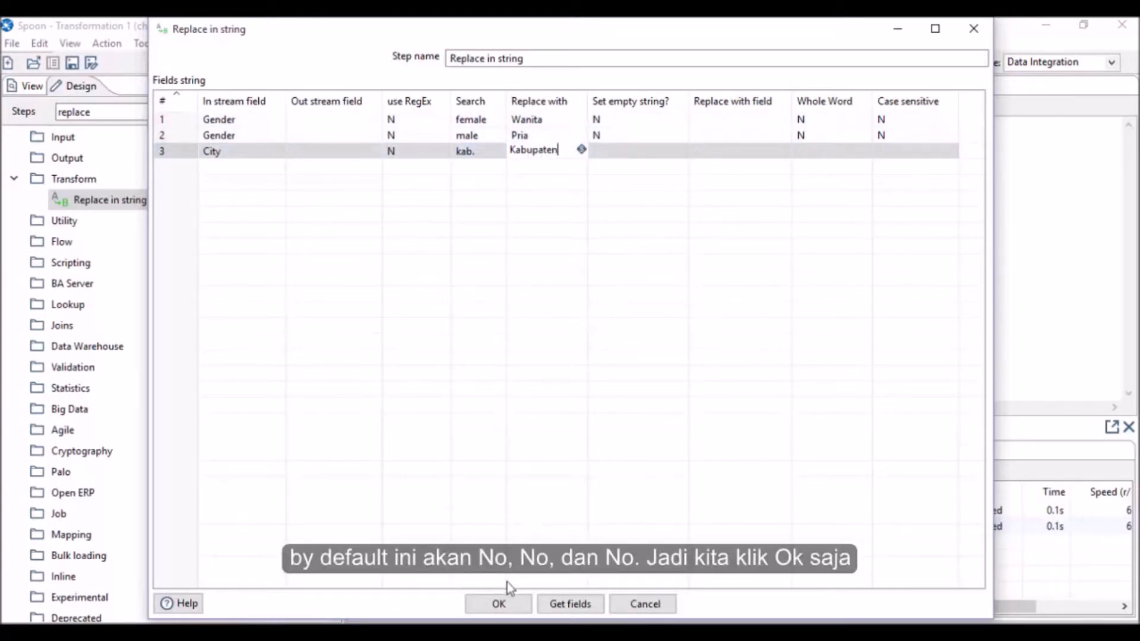
{"action": "left_click", "coordinate": [507, 603]}
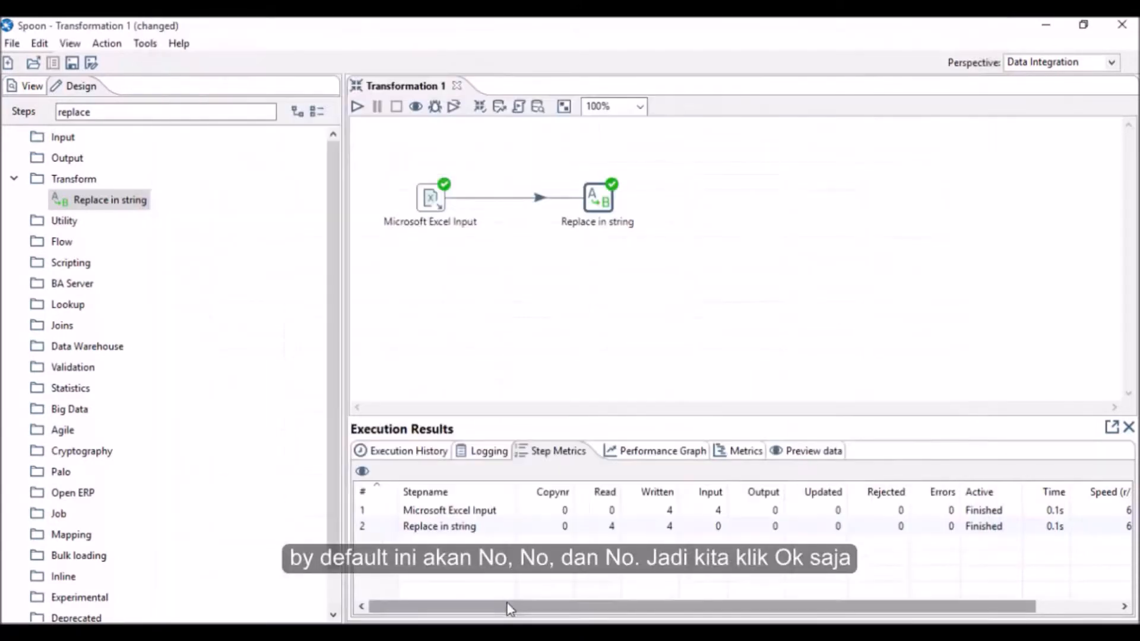
Step: Preview the Replace in string output and check the City values with the Kabupaten replacement
{"action": "left_click", "coordinate": [416, 107]}
{"action": "key", "text": "Return"}
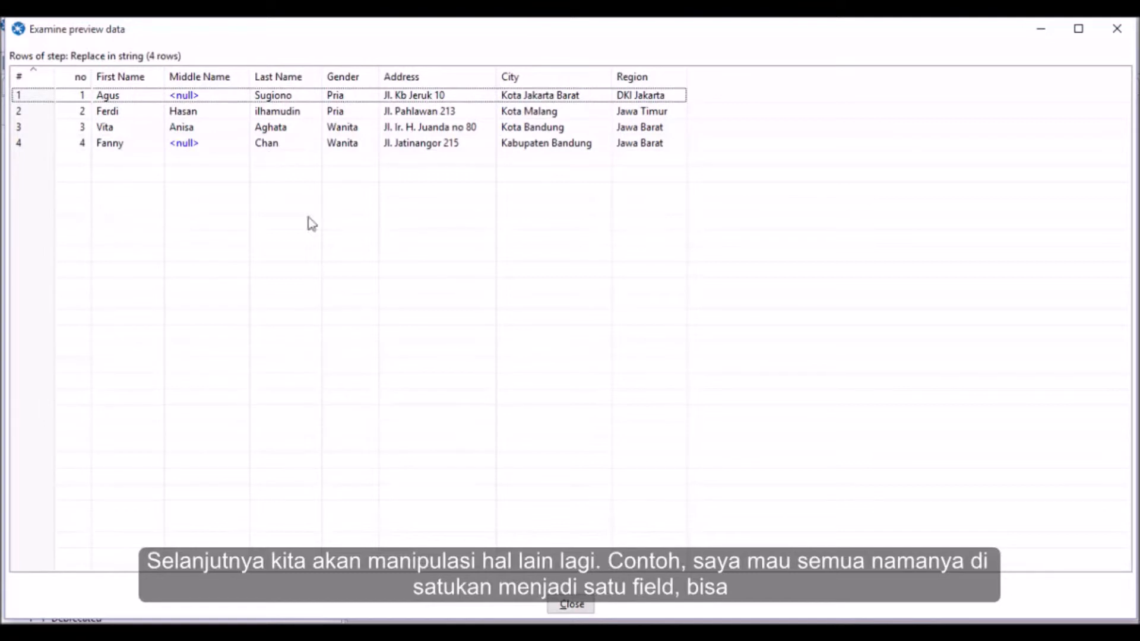
{"action": "left_click", "coordinate": [572, 605]}
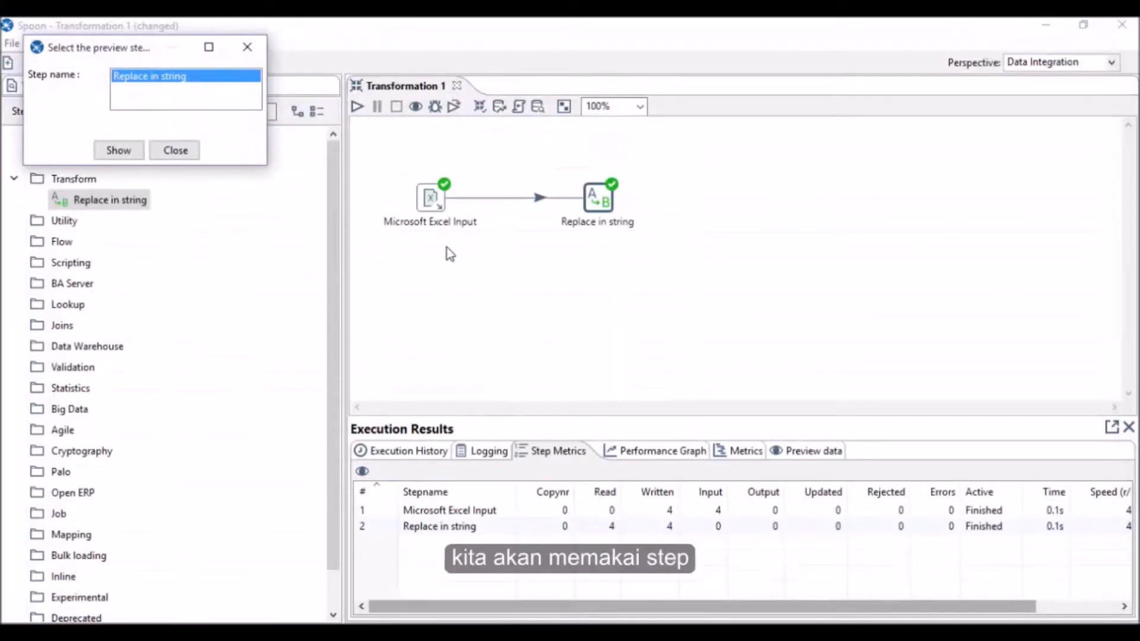
{"action": "left_click", "coordinate": [172, 153]}
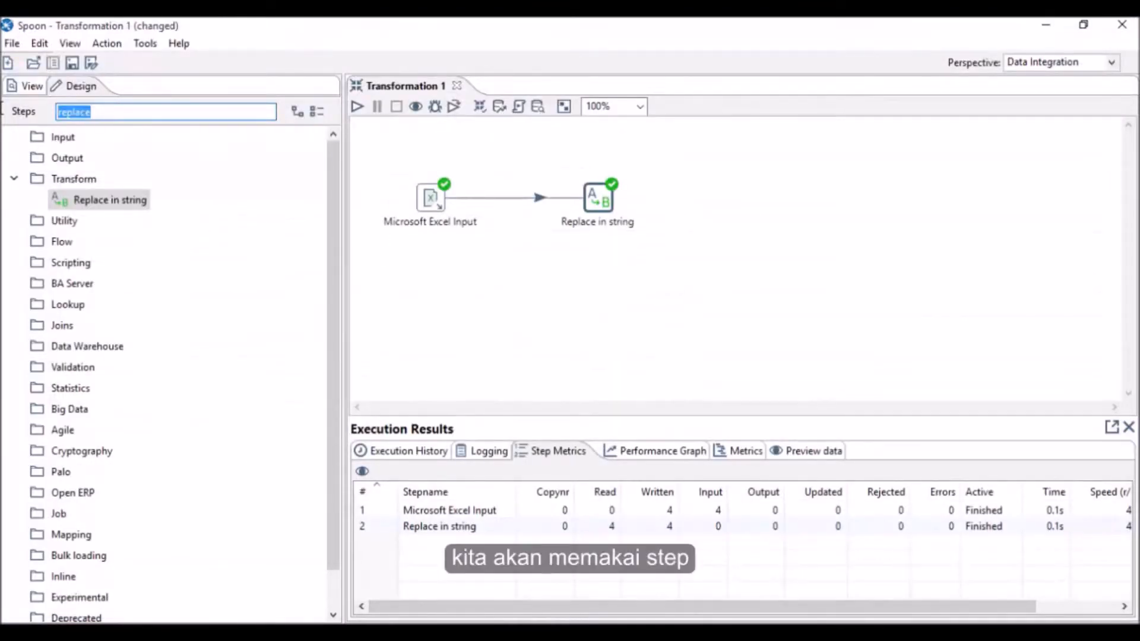
Step: Clear the step search and add a Concat Fields step from the Transform category after Replace in string
{"action": "key", "text": "BackSpace"}
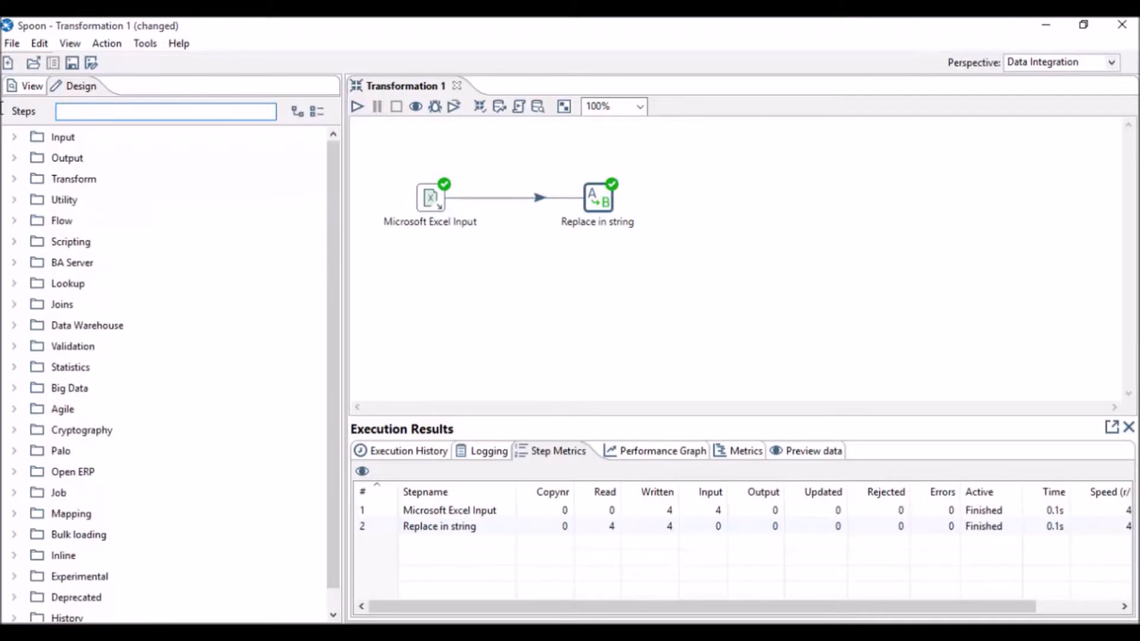
{"action": "left_click", "coordinate": [15, 180]}
{"action": "scroll", "coordinate": [84, 357], "scroll_direction": "down", "scroll_amount": 2}
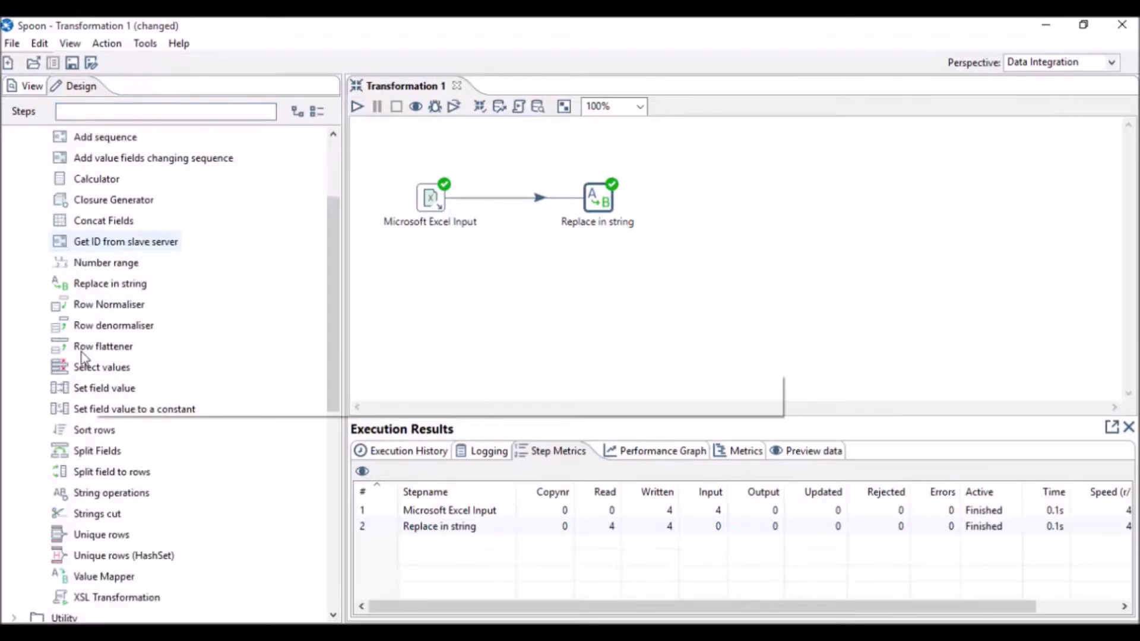
{"action": "double_click", "coordinate": [102, 226]}
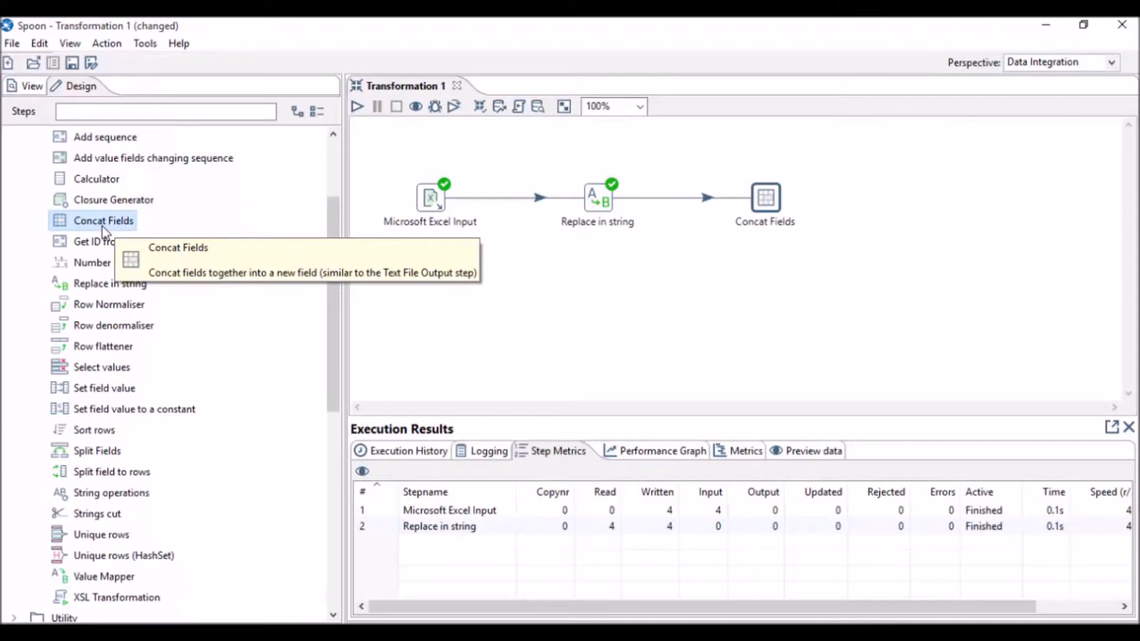
Step: Open the Concat Fields settings and list First Name, Middle Name and Last Name as the fields to combine
{"action": "double_click", "coordinate": [772, 199]}
{"action": "left_click", "coordinate": [279, 211]}
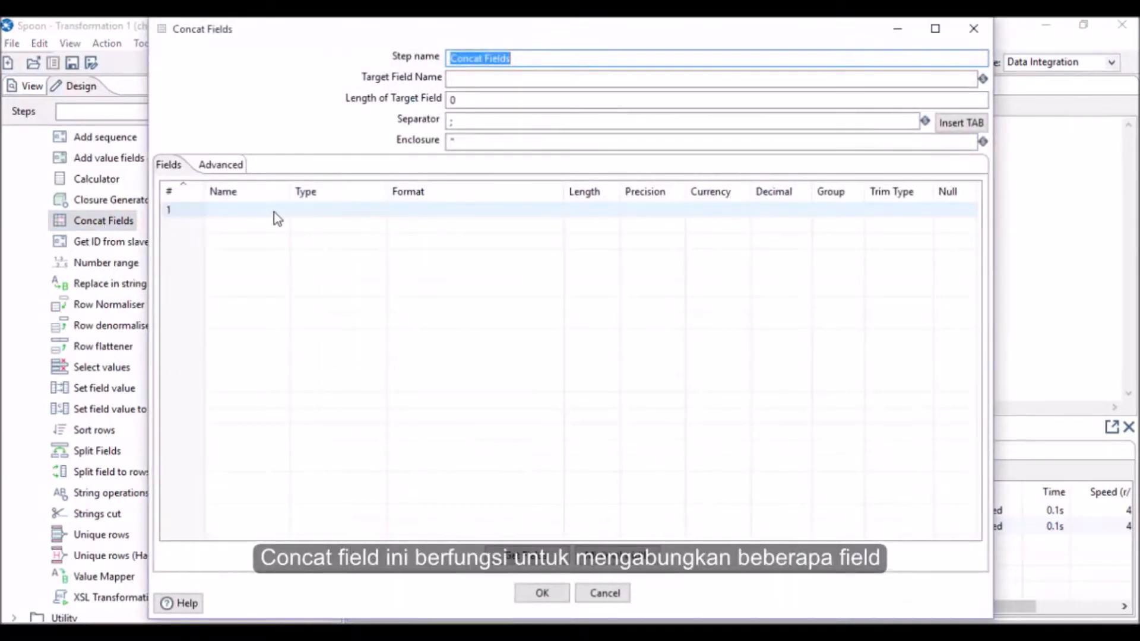
{"action": "left_click", "coordinate": [282, 209]}
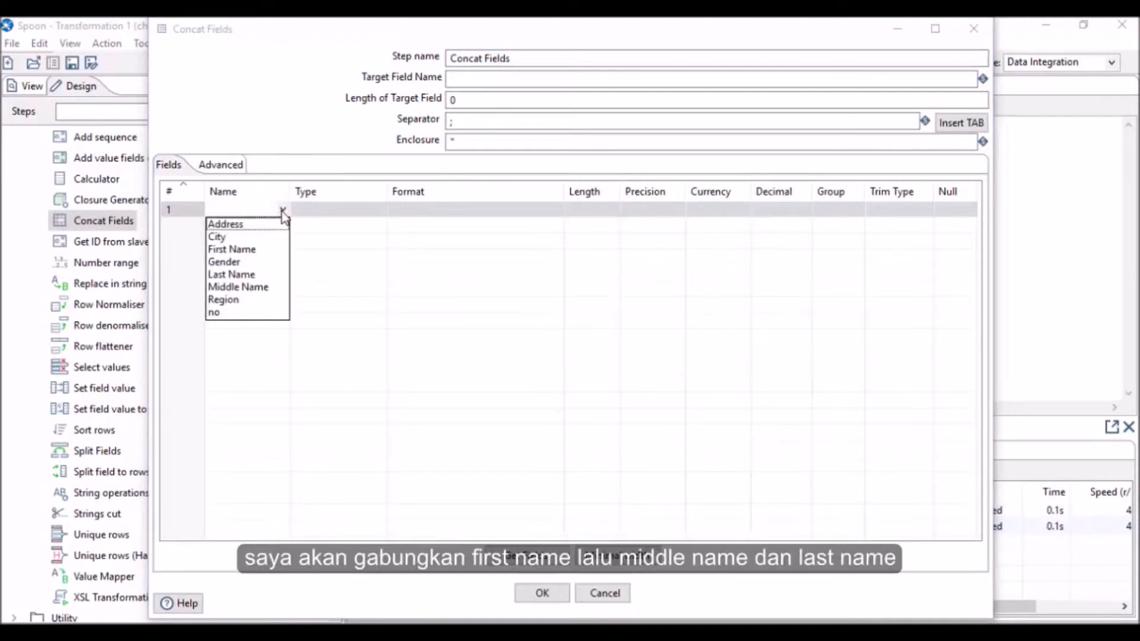
{"action": "left_click", "coordinate": [259, 250]}
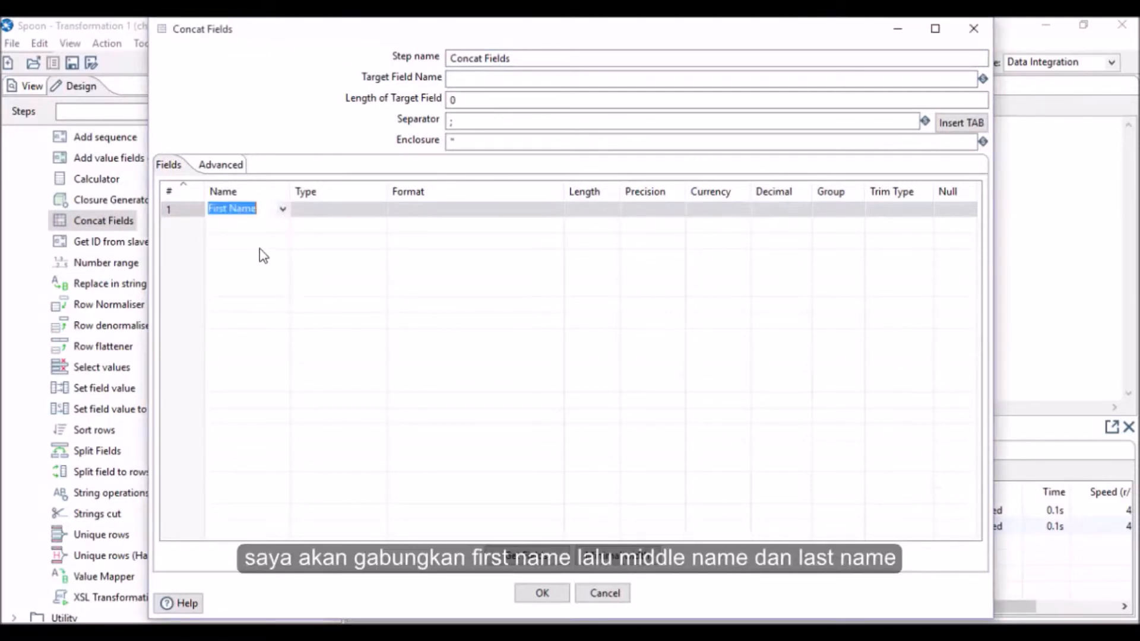
{"action": "left_click", "coordinate": [283, 228]}
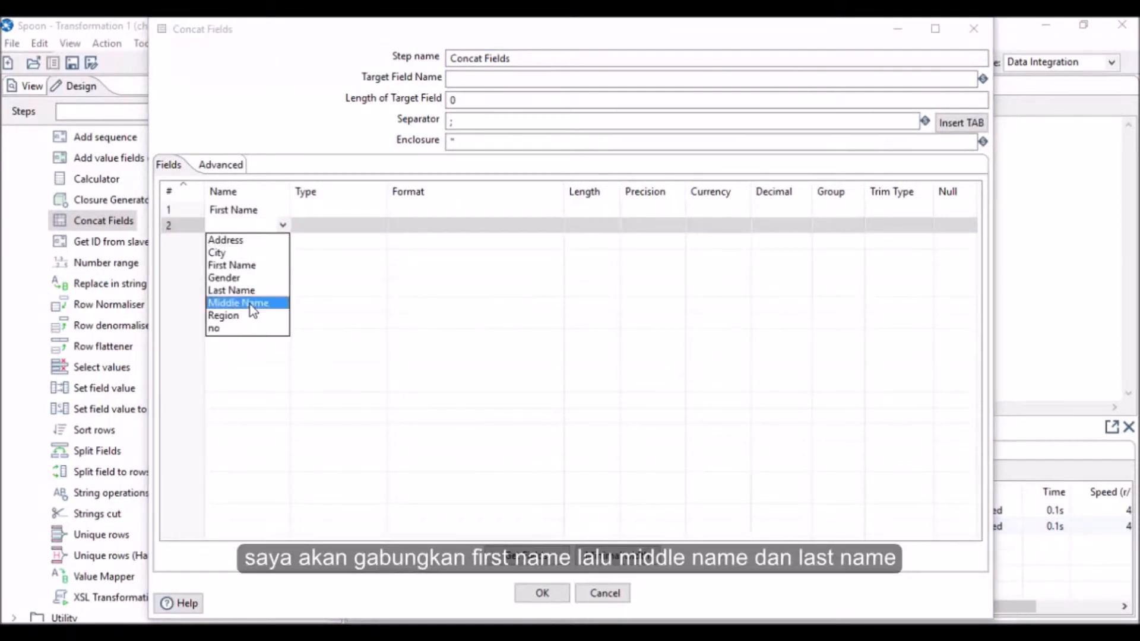
{"action": "left_click", "coordinate": [252, 306]}
{"action": "left_click", "coordinate": [284, 244]}
{"action": "left_click", "coordinate": [254, 305]}
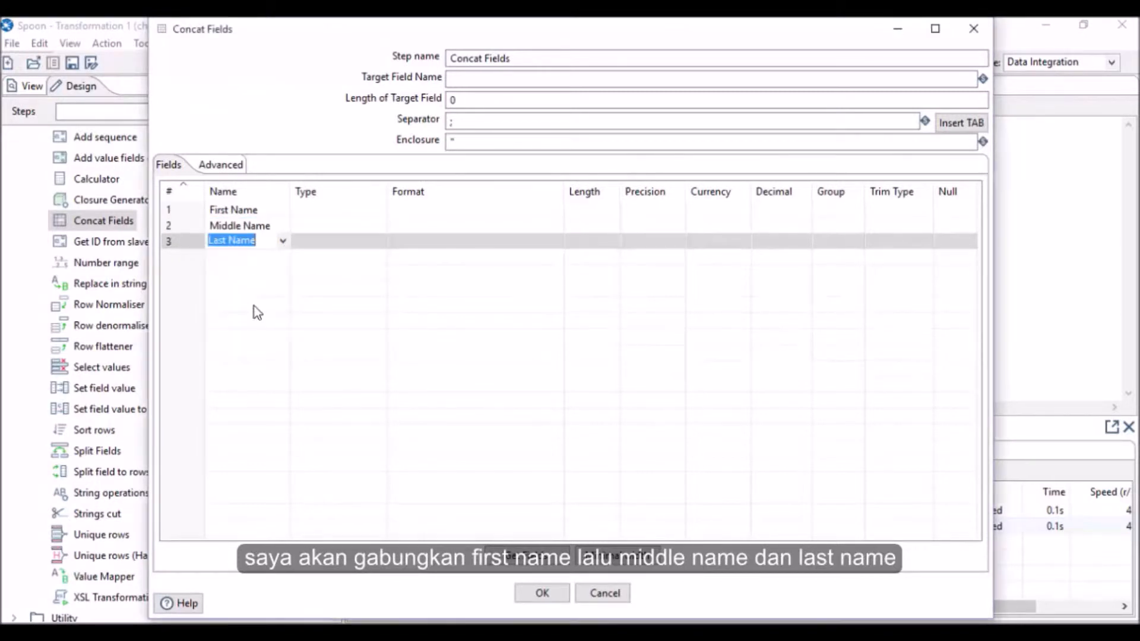
Step: Set the Concat Fields separator to a single space and the target field name to Full Name
{"action": "left_click_drag", "start_coordinate": [462, 121], "coordinate": [426, 123]}
{"action": "key", "text": "BackSpace"}
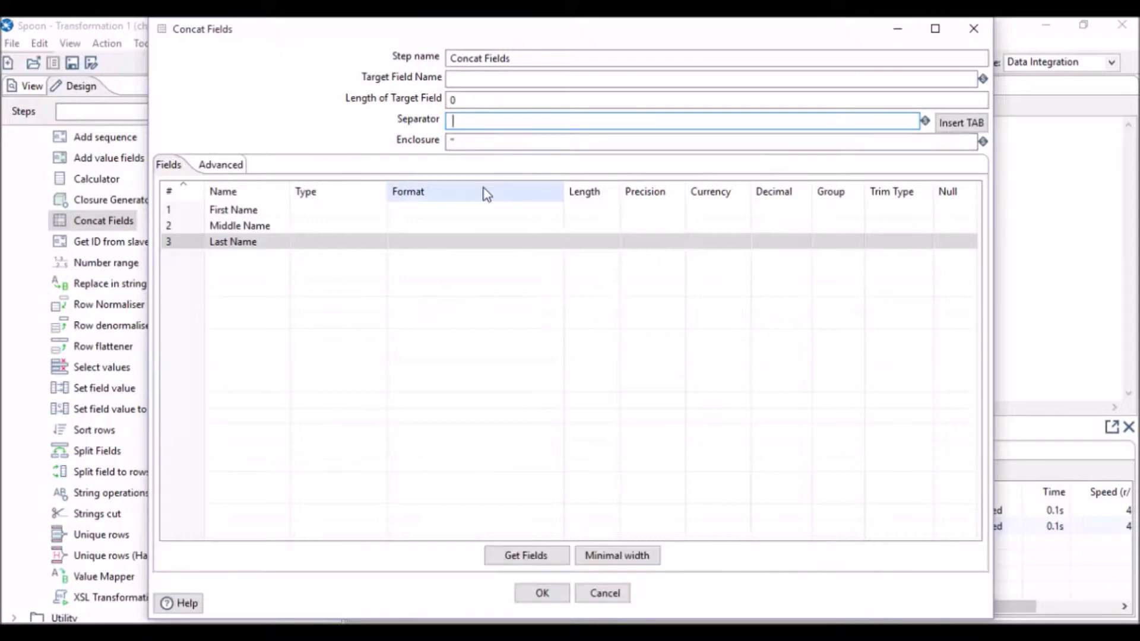
{"action": "left_click", "coordinate": [470, 77]}
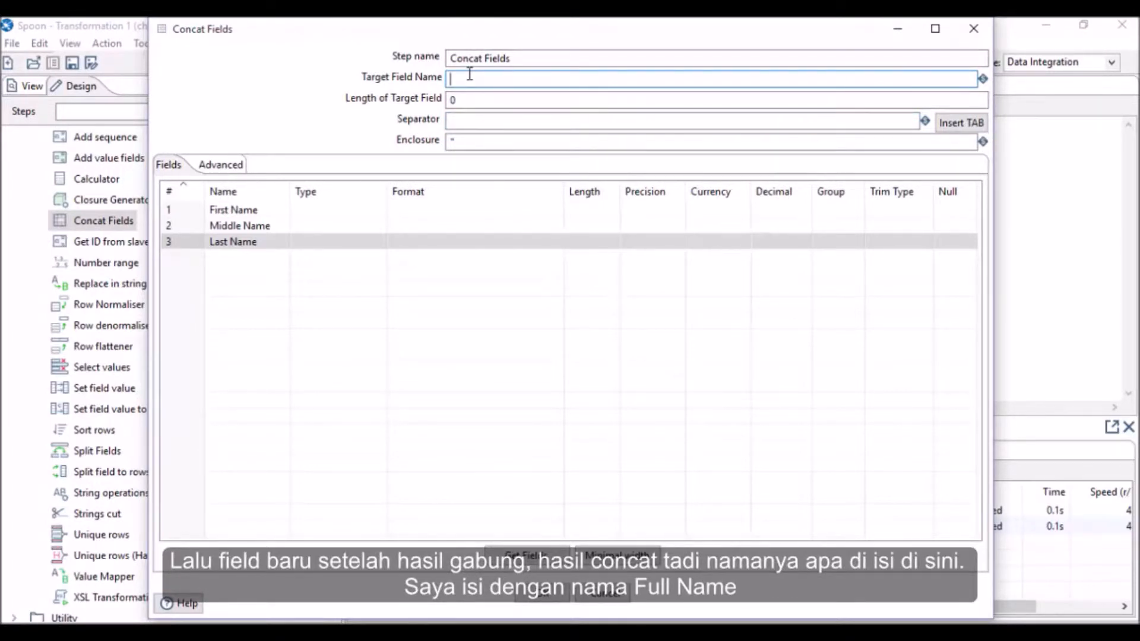
{"action": "type", "text": "Full Name"}
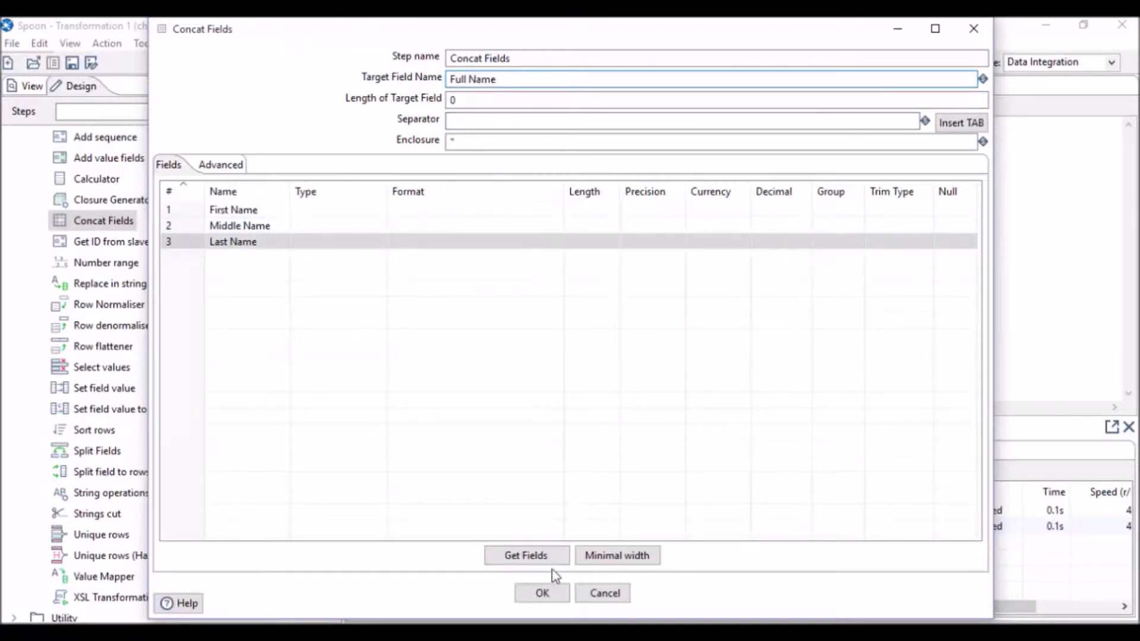
Step: Set the type of First Name, Middle Name and Last Name to String and apply the Concat Fields settings
{"action": "left_click", "coordinate": [376, 214]}
{"action": "left_click", "coordinate": [377, 212]}
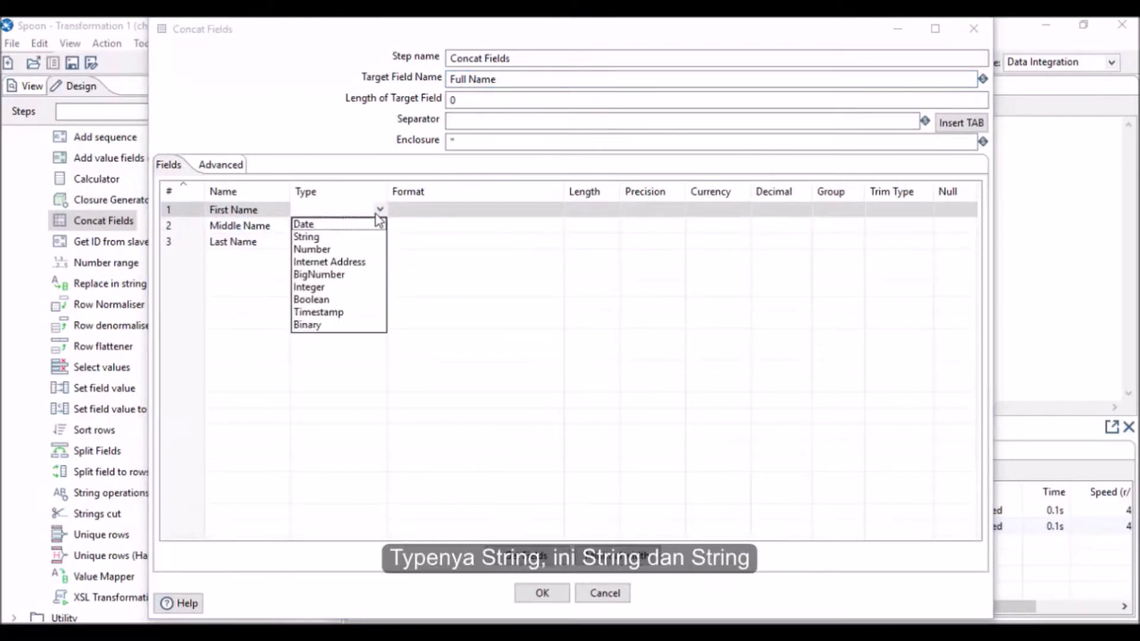
{"action": "left_click", "coordinate": [349, 237]}
{"action": "left_click", "coordinate": [380, 229]}
{"action": "left_click", "coordinate": [379, 226]}
{"action": "left_click", "coordinate": [380, 225]}
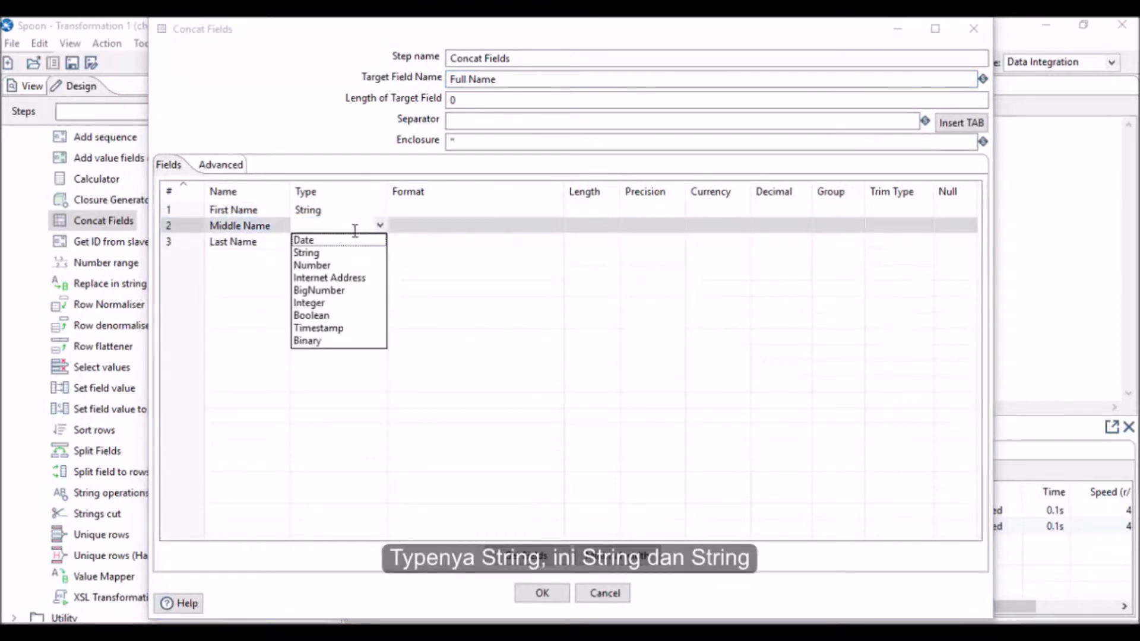
{"action": "left_click", "coordinate": [306, 255]}
{"action": "left_click", "coordinate": [380, 241]}
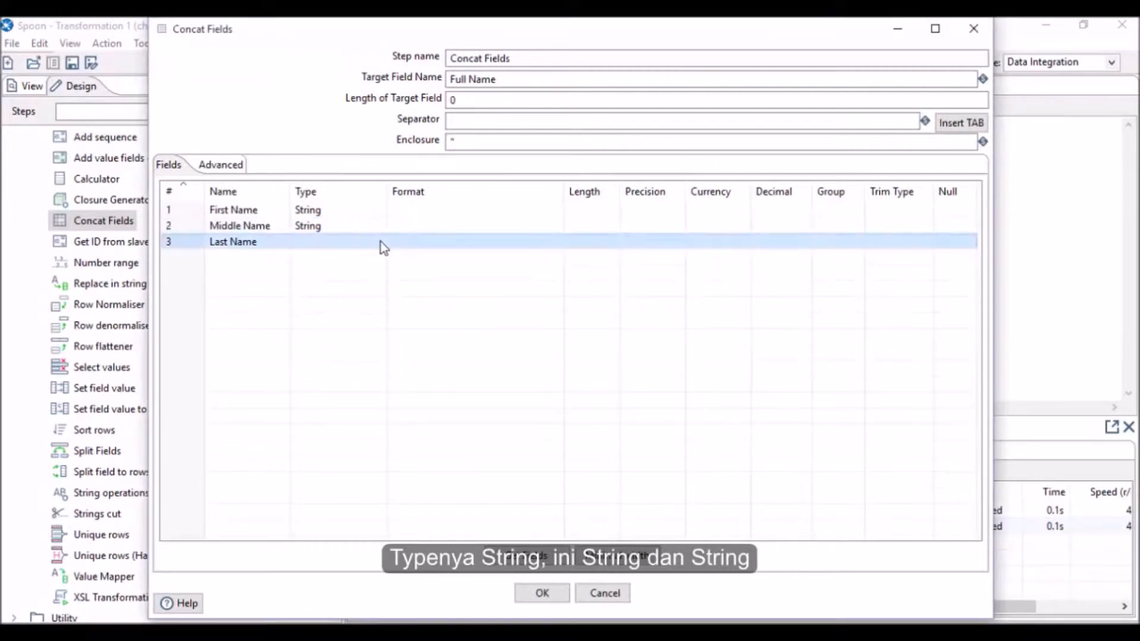
{"action": "left_click", "coordinate": [380, 241]}
{"action": "left_click", "coordinate": [309, 269]}
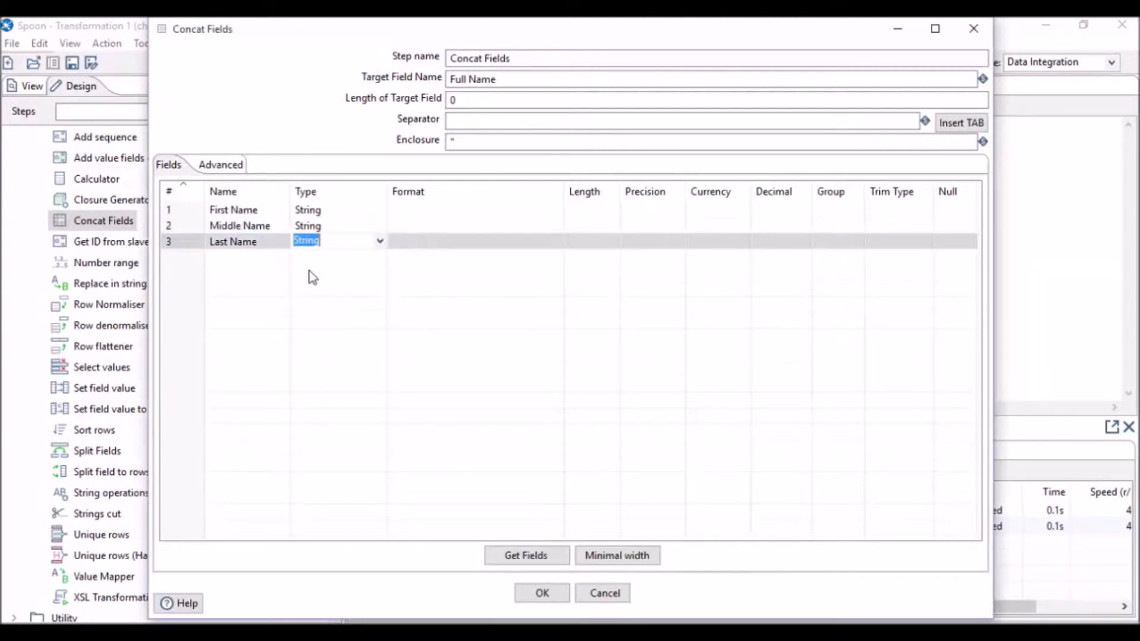
{"action": "left_click", "coordinate": [541, 594]}
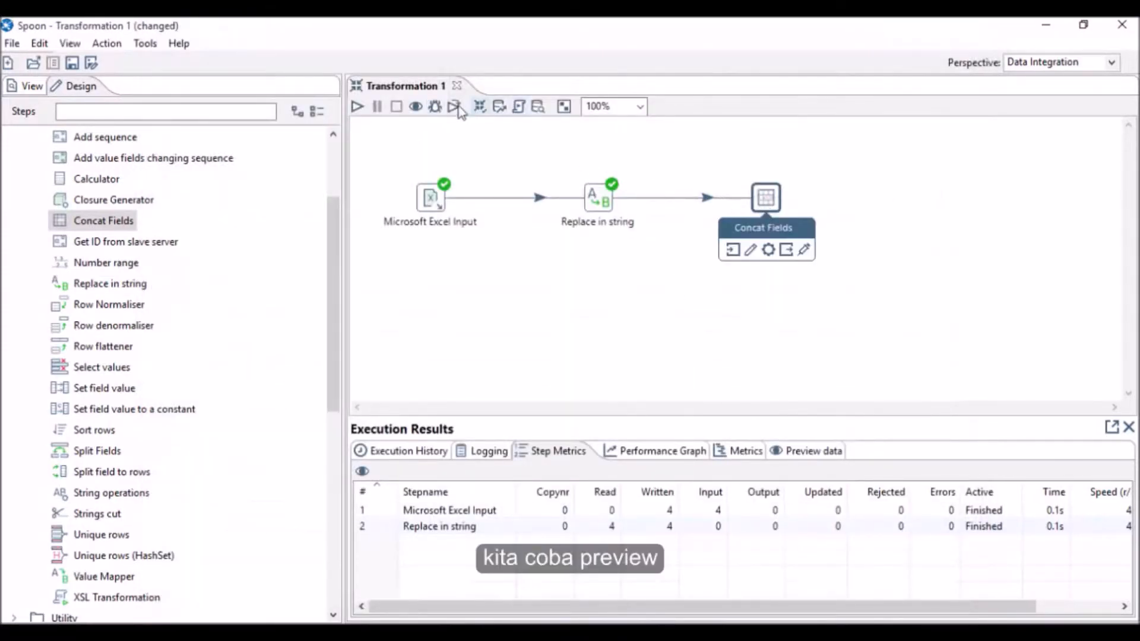
Step: Preview the Concat Fields output and check the spacing of the Full Name values where Middle Name is null
{"action": "left_click", "coordinate": [416, 107]}
{"action": "key", "text": "Return"}
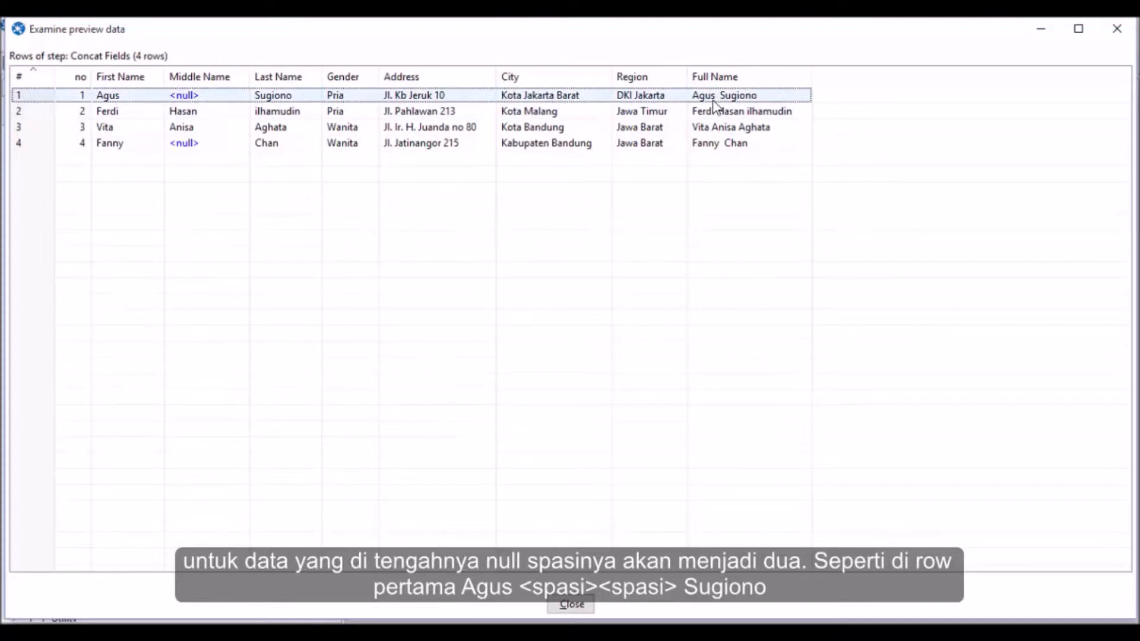
{"action": "left_click", "coordinate": [565, 604]}
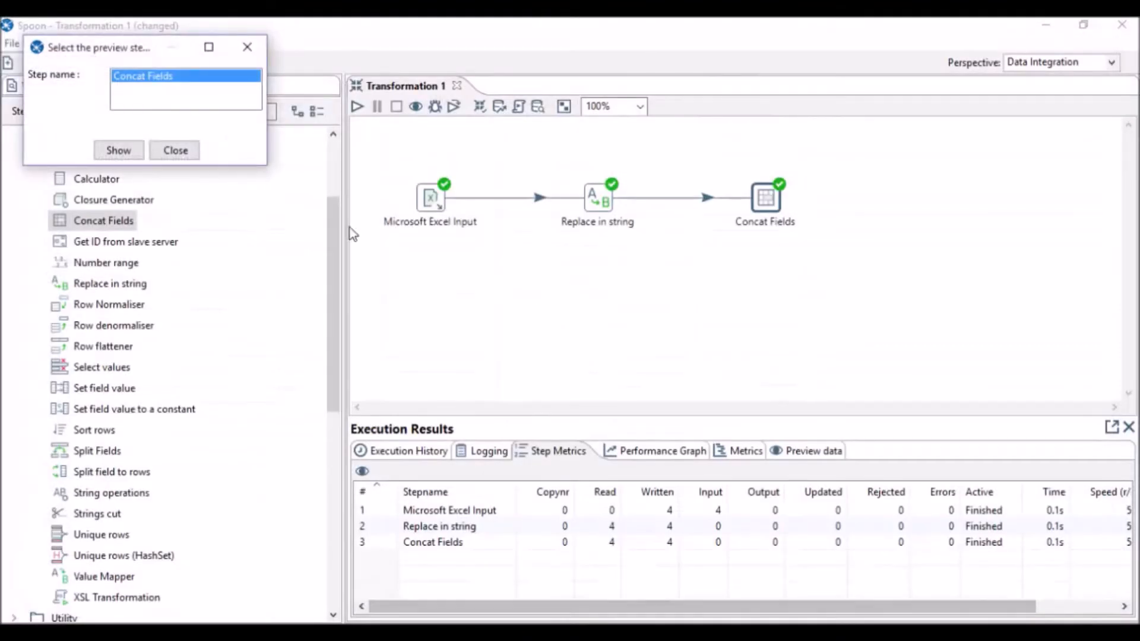
{"action": "left_click", "coordinate": [174, 152]}
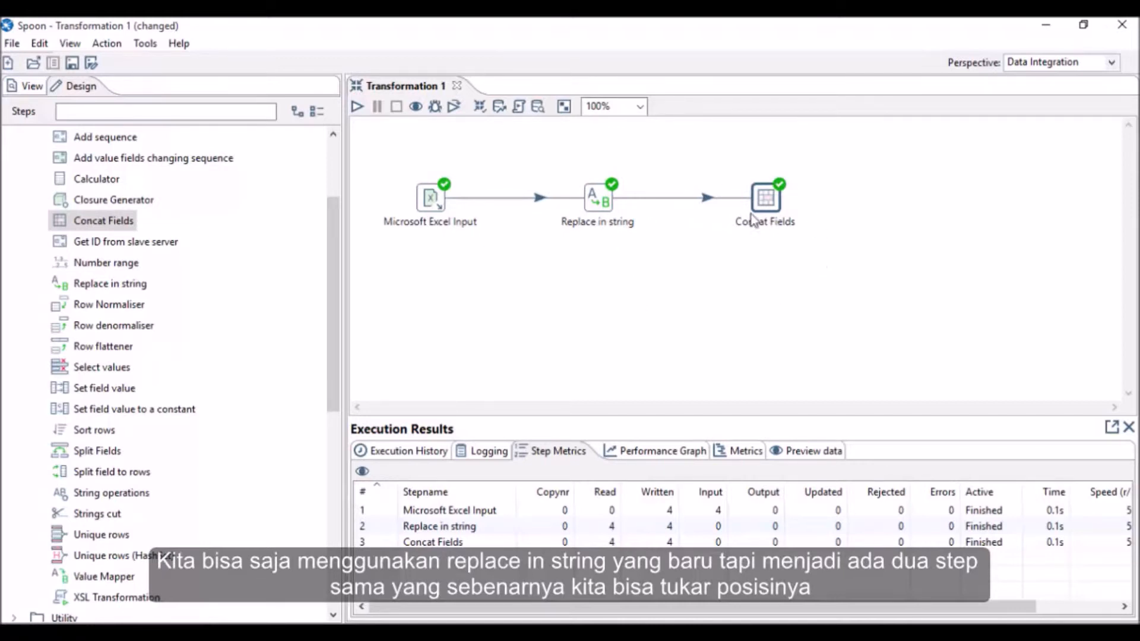
Step: Delete the hops from Replace in string to Concat Fields and from Microsoft Excel Input to Replace in string
{"action": "right_click", "coordinate": [704, 202]}
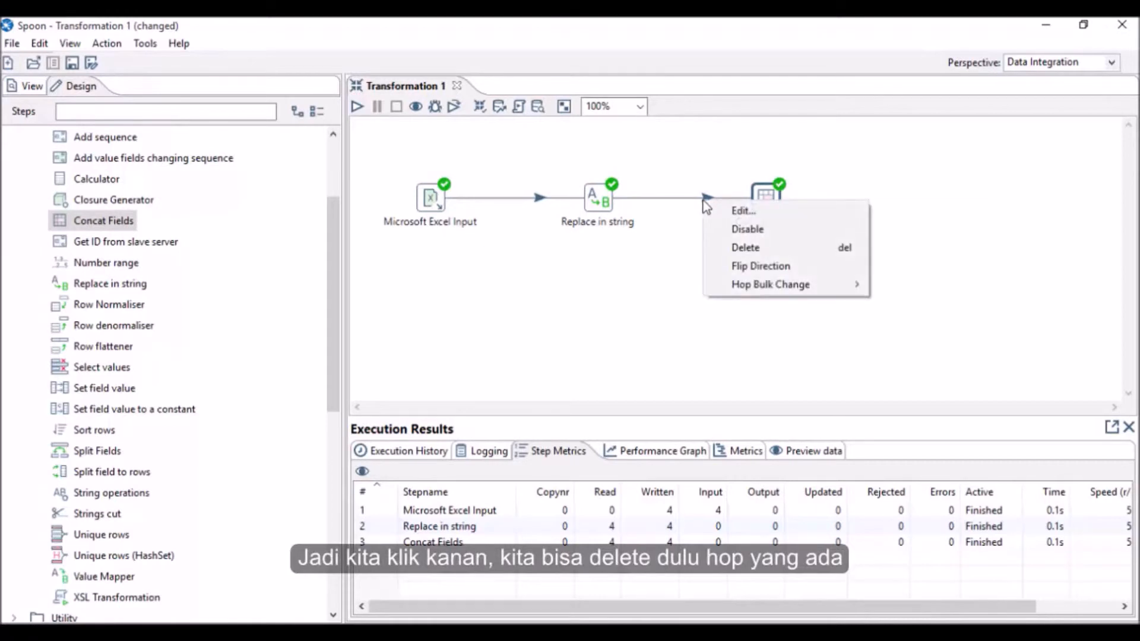
{"action": "left_click", "coordinate": [737, 247]}
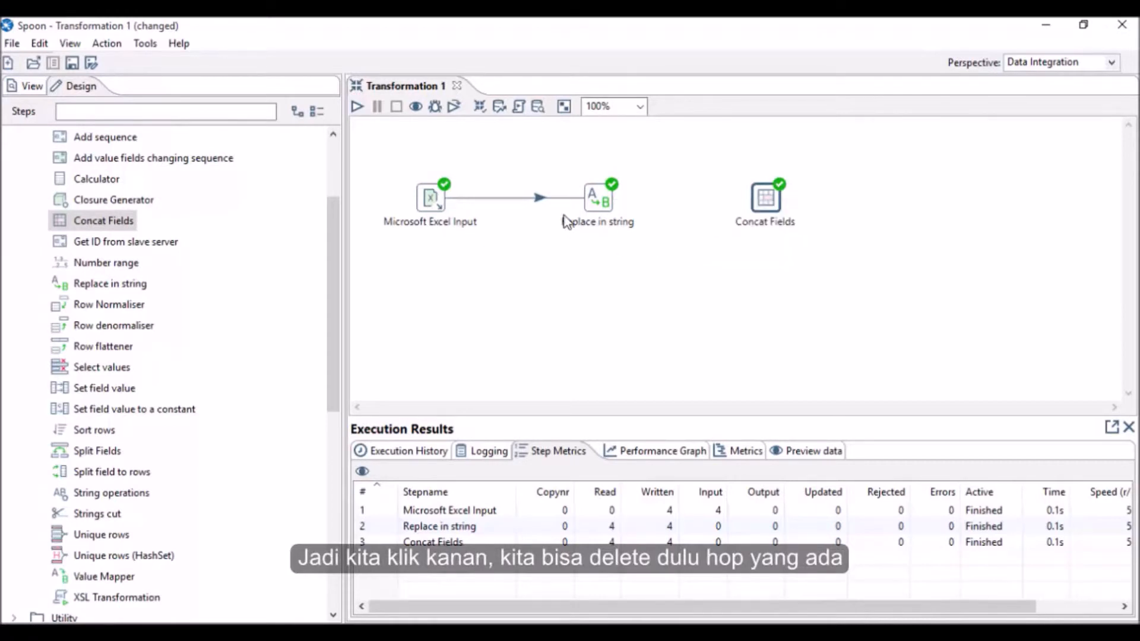
{"action": "right_click", "coordinate": [543, 198]}
{"action": "left_click", "coordinate": [582, 244]}
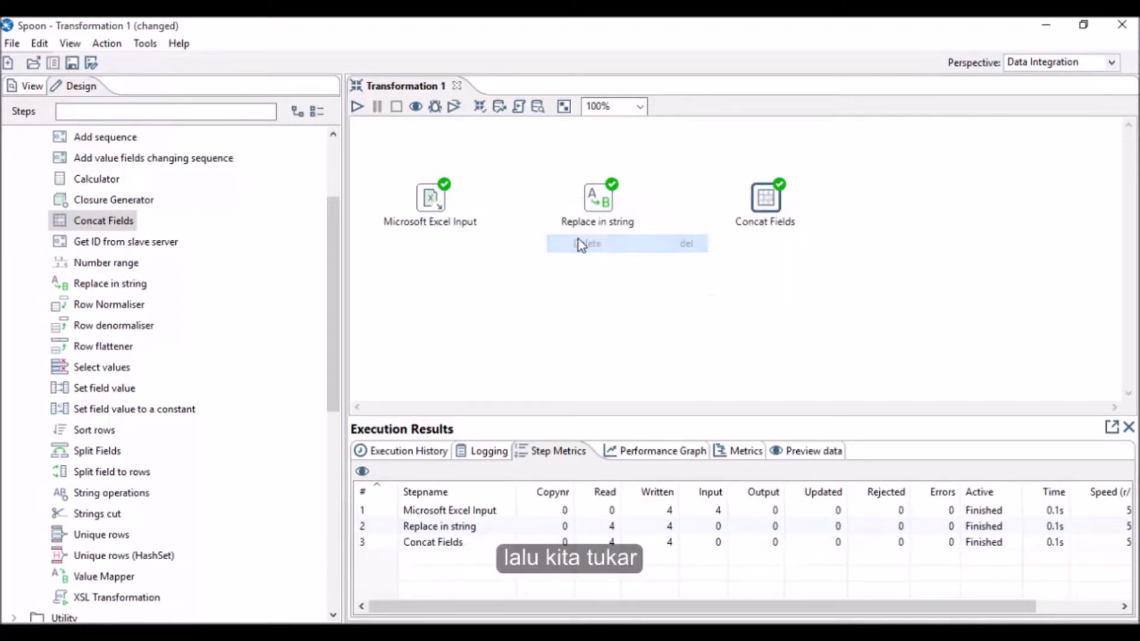
Step: Place Concat Fields between Microsoft Excel Input and Replace in string, and connect the three steps in that order
{"action": "left_click_drag", "start_coordinate": [762, 209], "coordinate": [588, 276]}
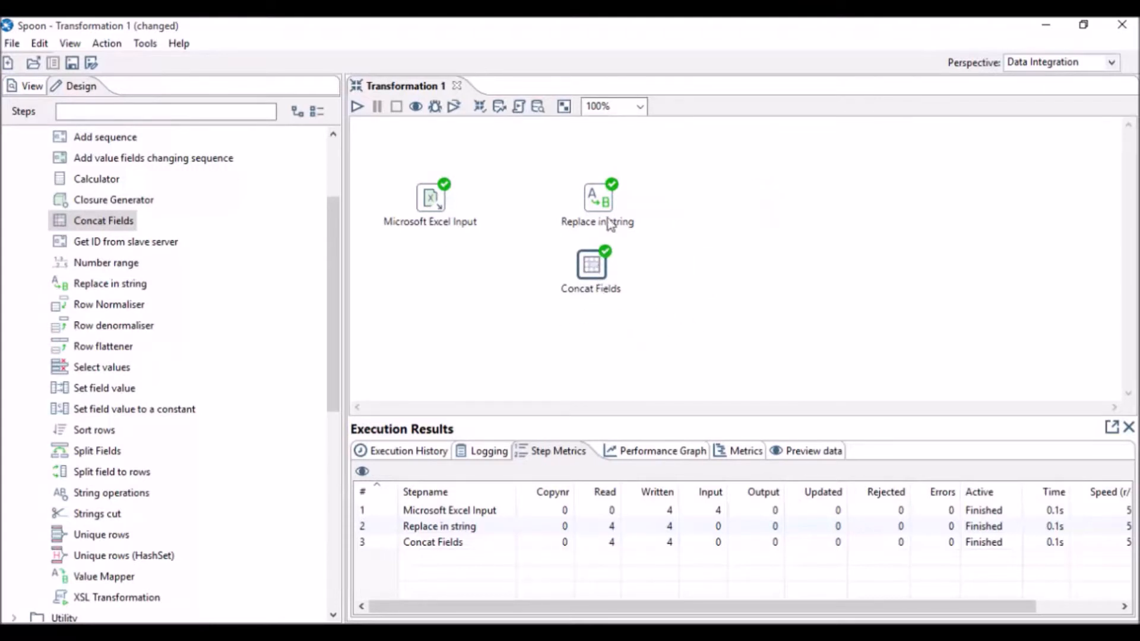
{"action": "left_click_drag", "start_coordinate": [612, 199], "coordinate": [727, 210]}
{"action": "left_click_drag", "start_coordinate": [435, 192], "coordinate": [590, 268]}
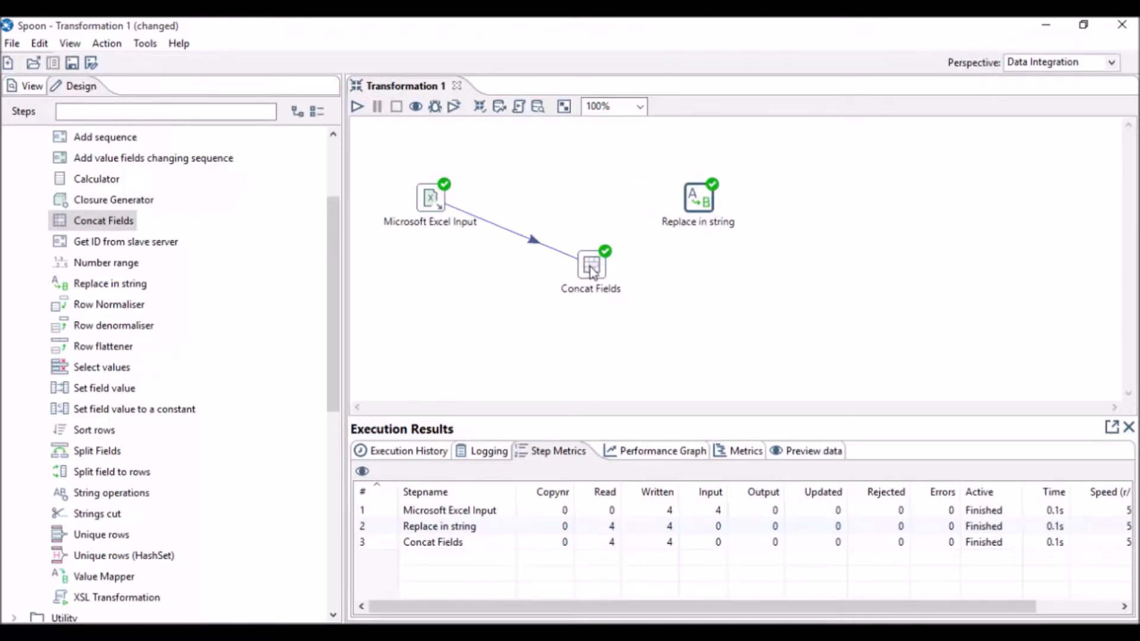
{"action": "left_click", "coordinate": [591, 269]}
{"action": "left_click_drag", "start_coordinate": [647, 225], "coordinate": [675, 217]}
{"action": "left_click_drag", "start_coordinate": [600, 276], "coordinate": [586, 210]}
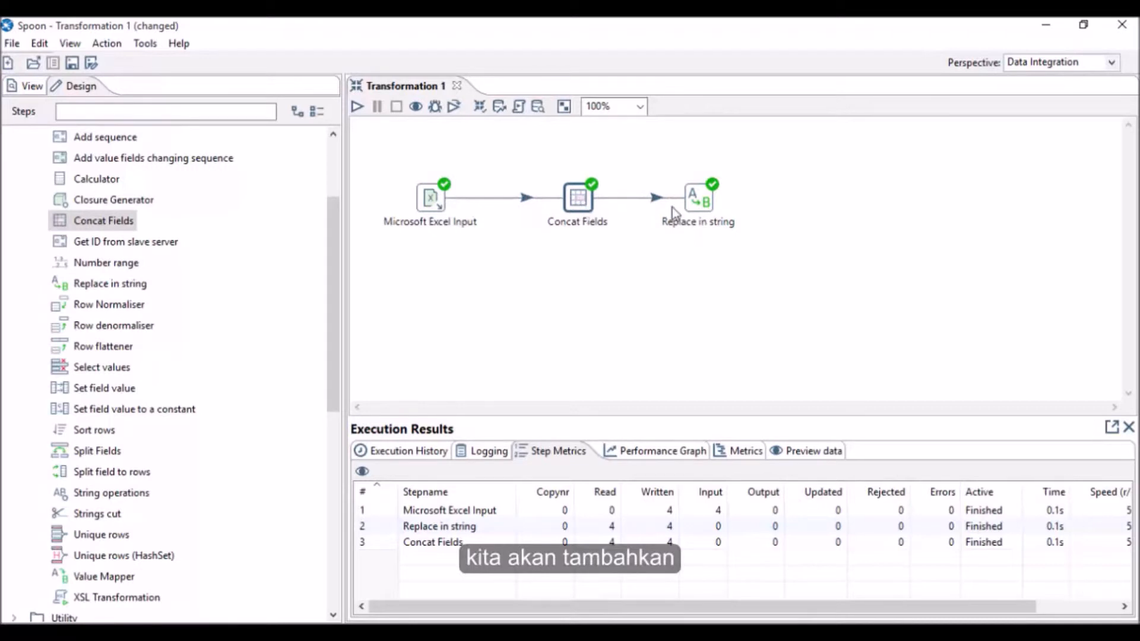
Step: Add a Full Name row to the Replace in string step that replaces a double space with a single space, and apply it
{"action": "double_click", "coordinate": [692, 199]}
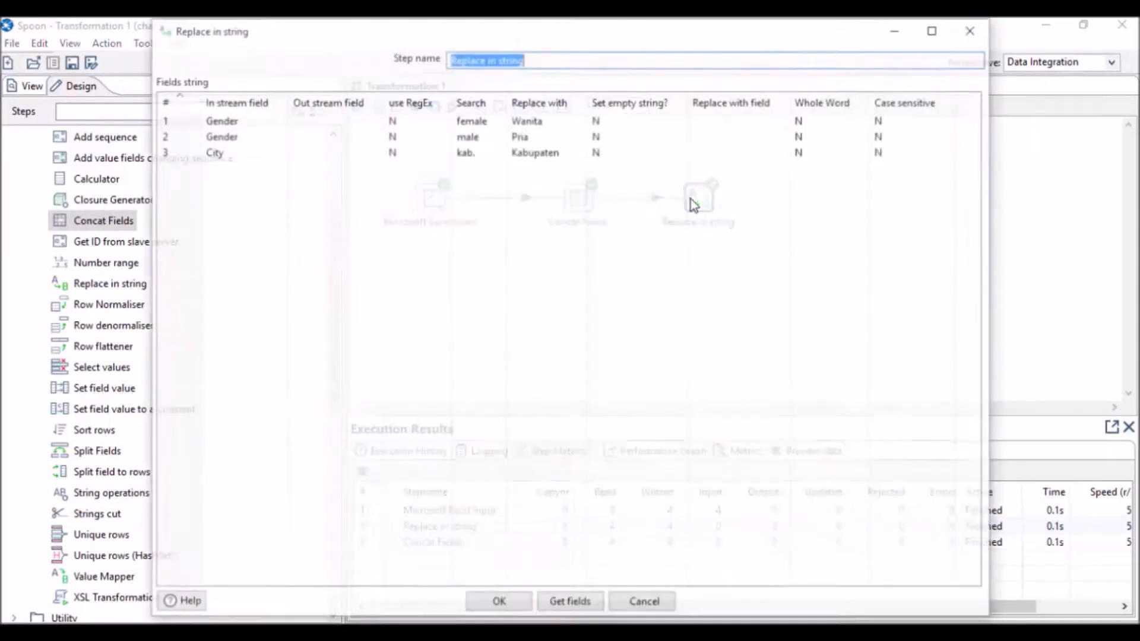
{"action": "left_click", "coordinate": [260, 167]}
{"action": "left_click", "coordinate": [278, 168]}
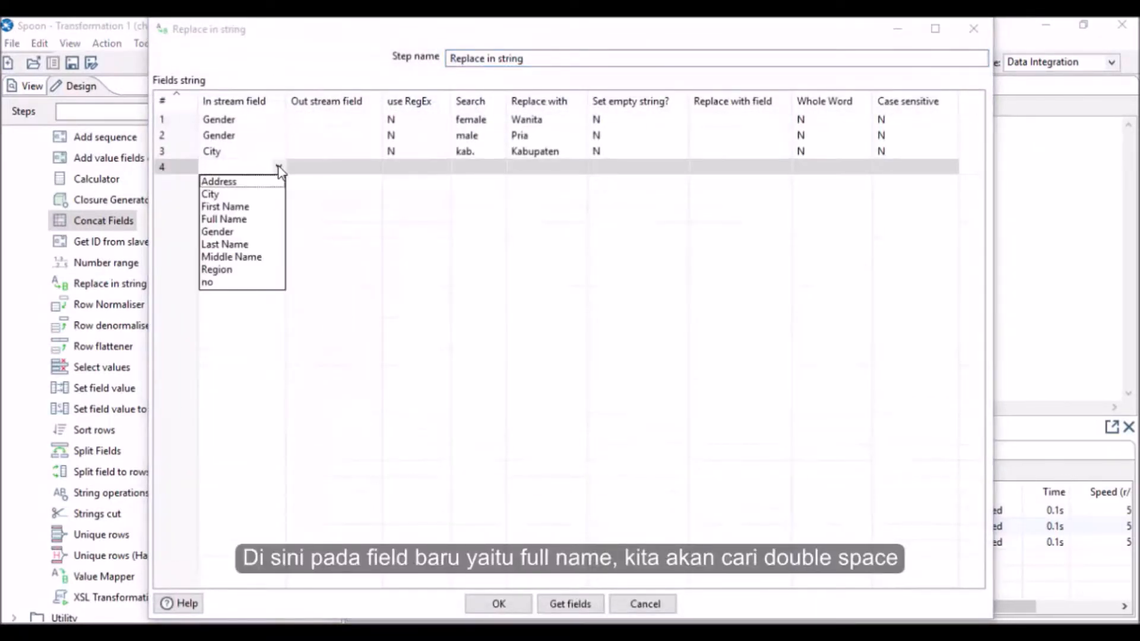
{"action": "left_click", "coordinate": [245, 220]}
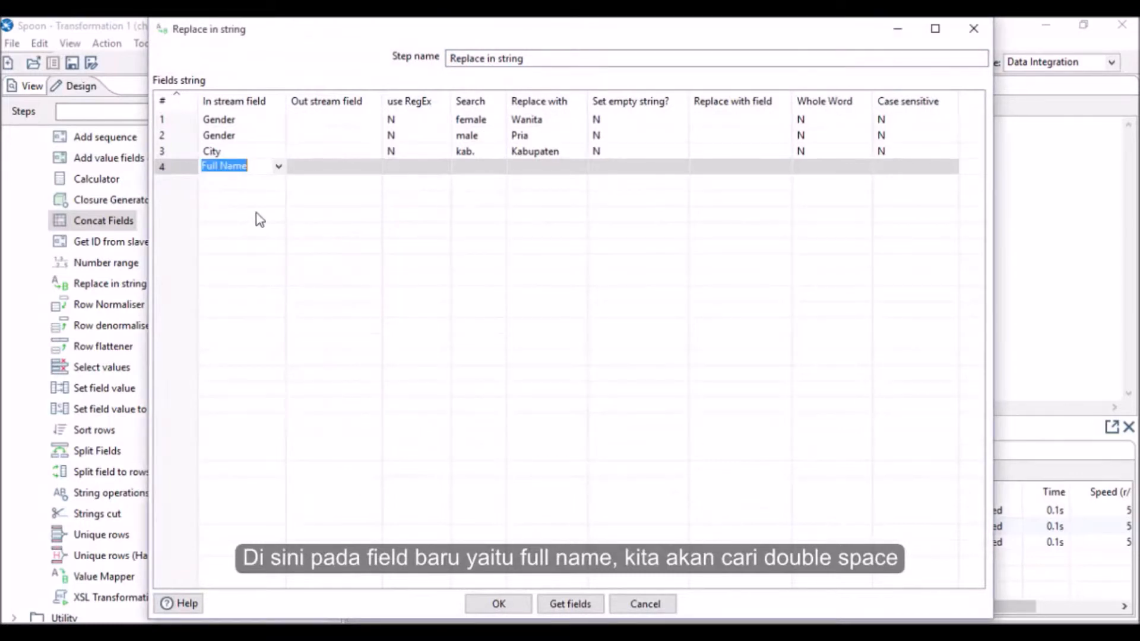
{"action": "left_click", "coordinate": [476, 172]}
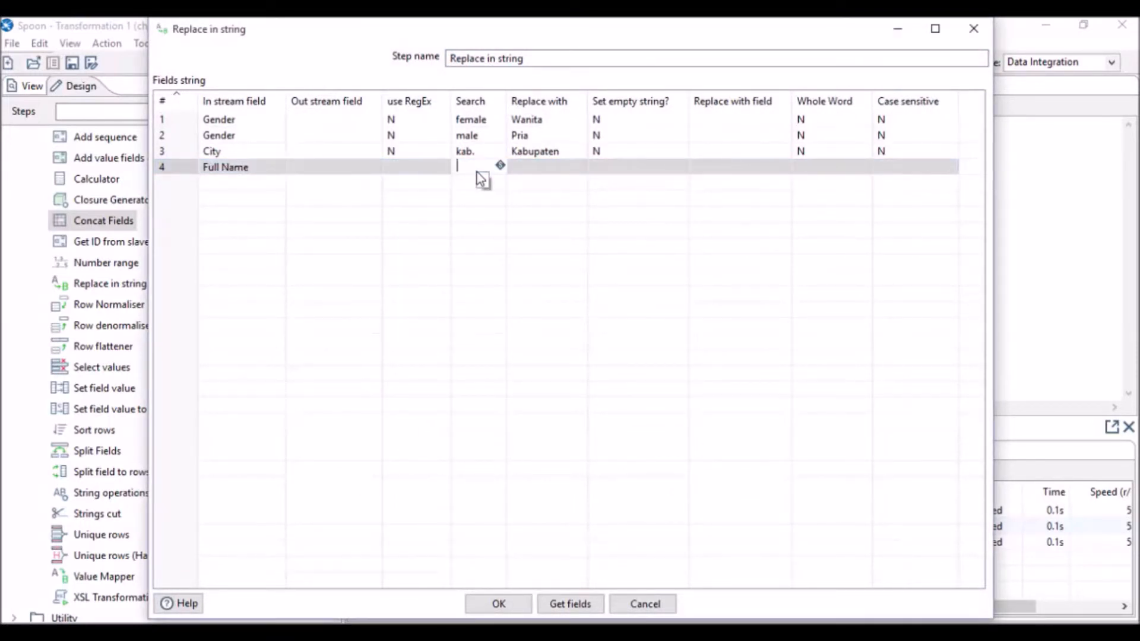
{"action": "left_click", "coordinate": [520, 166]}
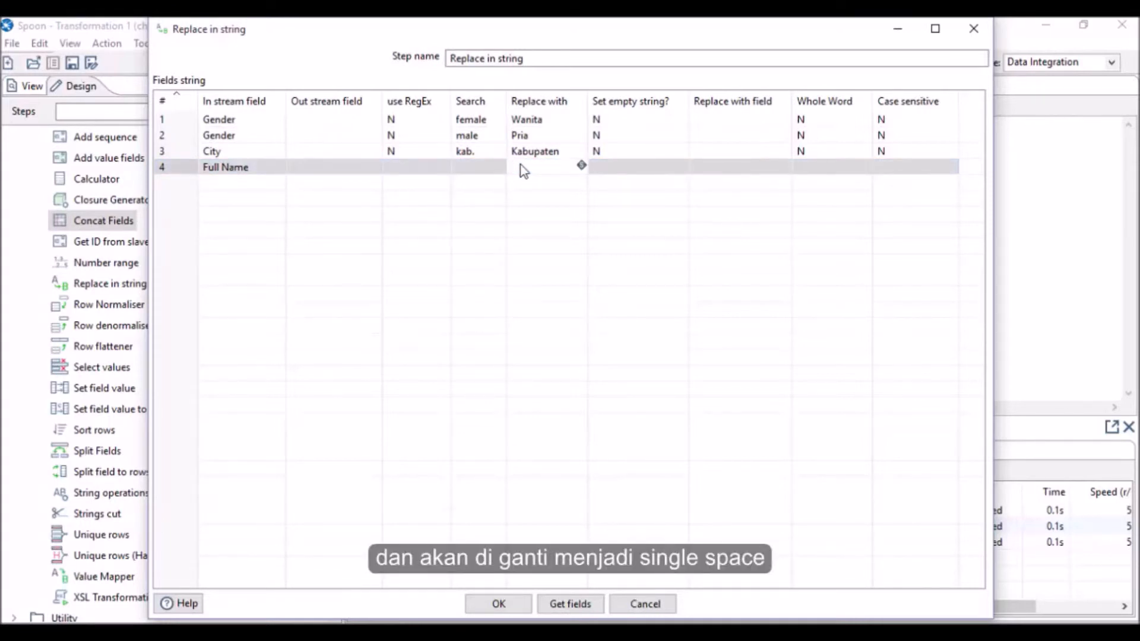
{"action": "left_click", "coordinate": [500, 602]}
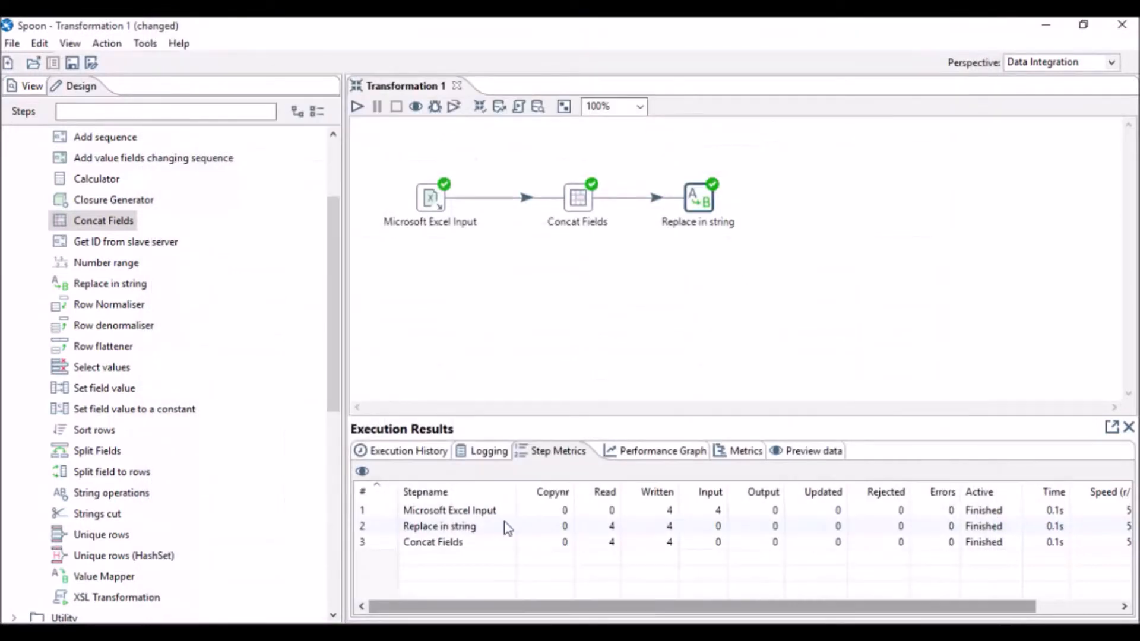
Step: Preview the Replace in string output and check the spacing of the first row's Full Name value
{"action": "mouse_move", "coordinate": [581, 201]}
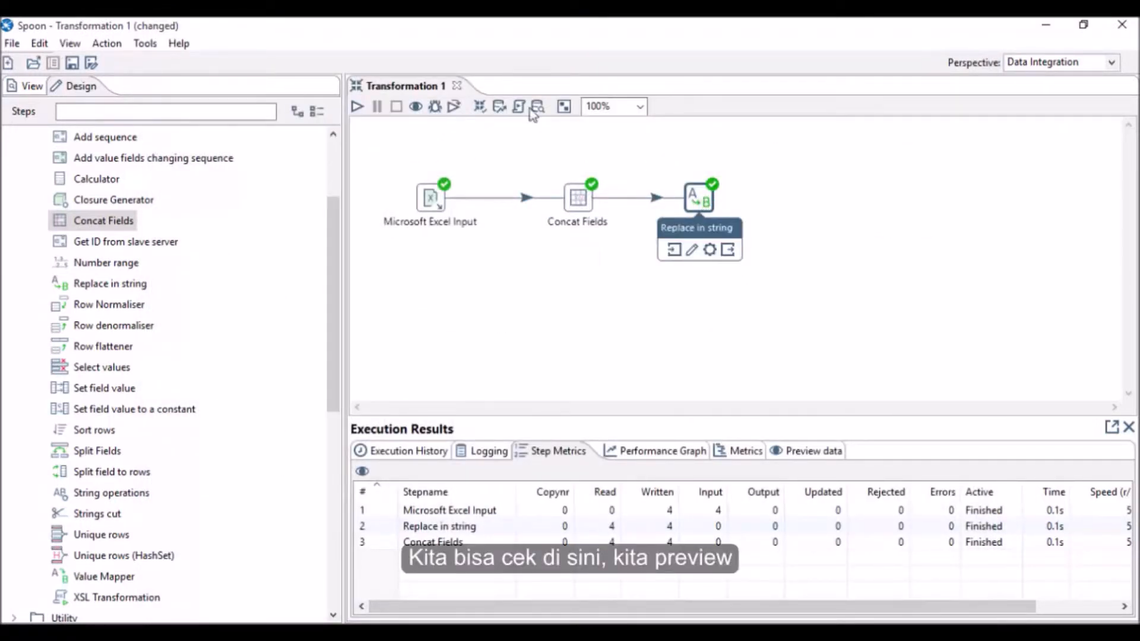
{"action": "left_click", "coordinate": [415, 107]}
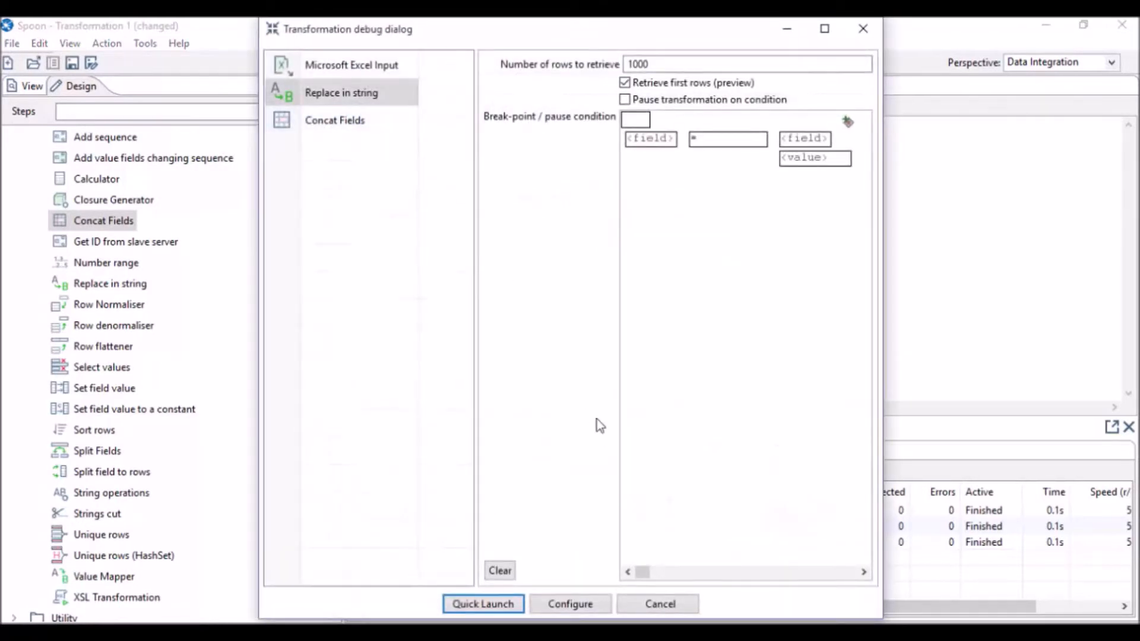
{"action": "left_click", "coordinate": [505, 605]}
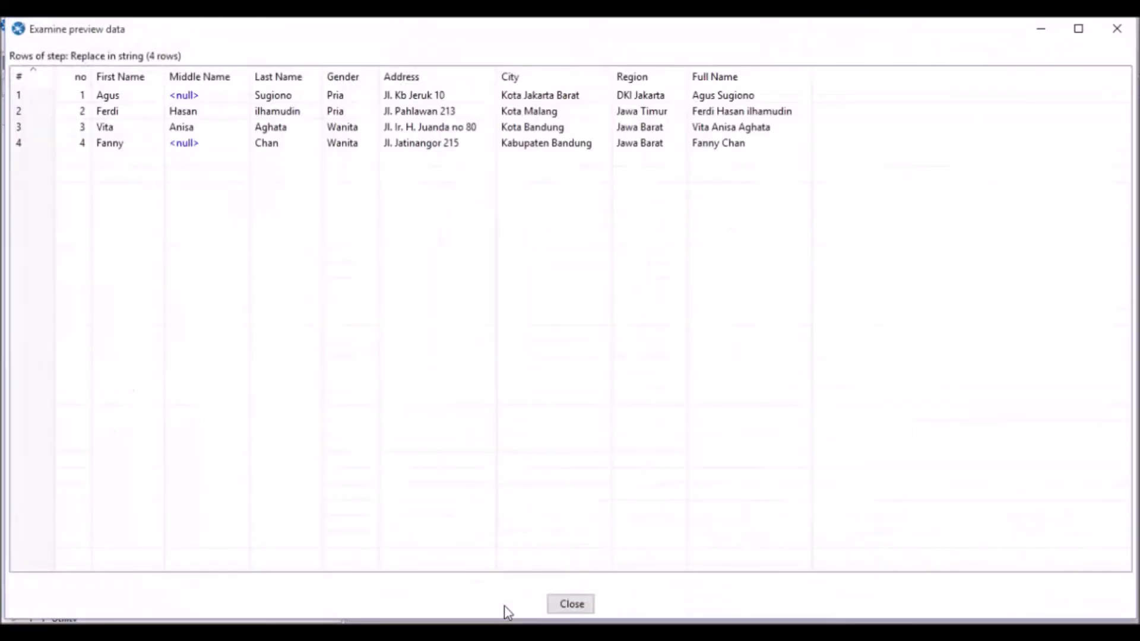
{"action": "double_click", "coordinate": [725, 96]}
{"action": "left_click", "coordinate": [715, 95]}
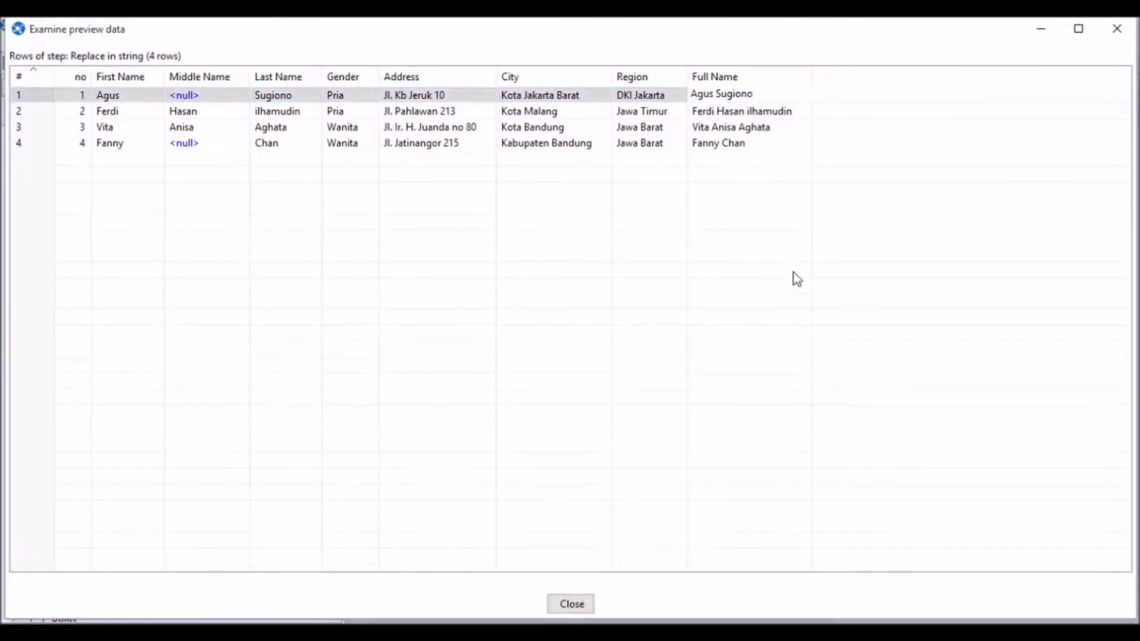
Step: Preview the Concat Fields output and check the spacing of the first row's Full Name value
{"action": "left_click", "coordinate": [579, 604]}
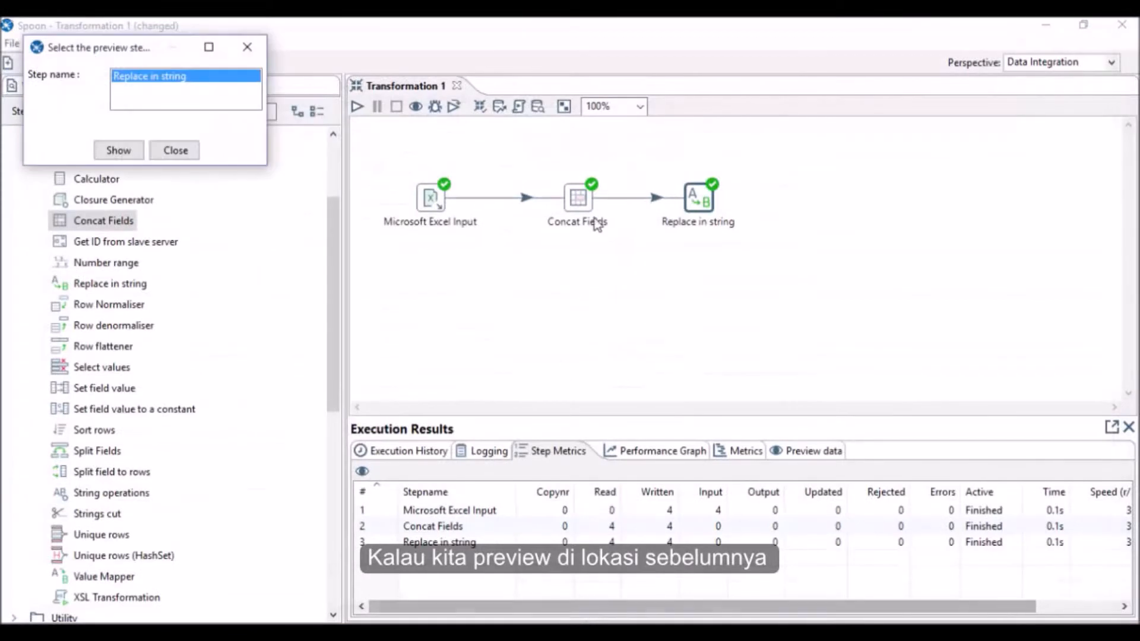
{"action": "left_click", "coordinate": [171, 150]}
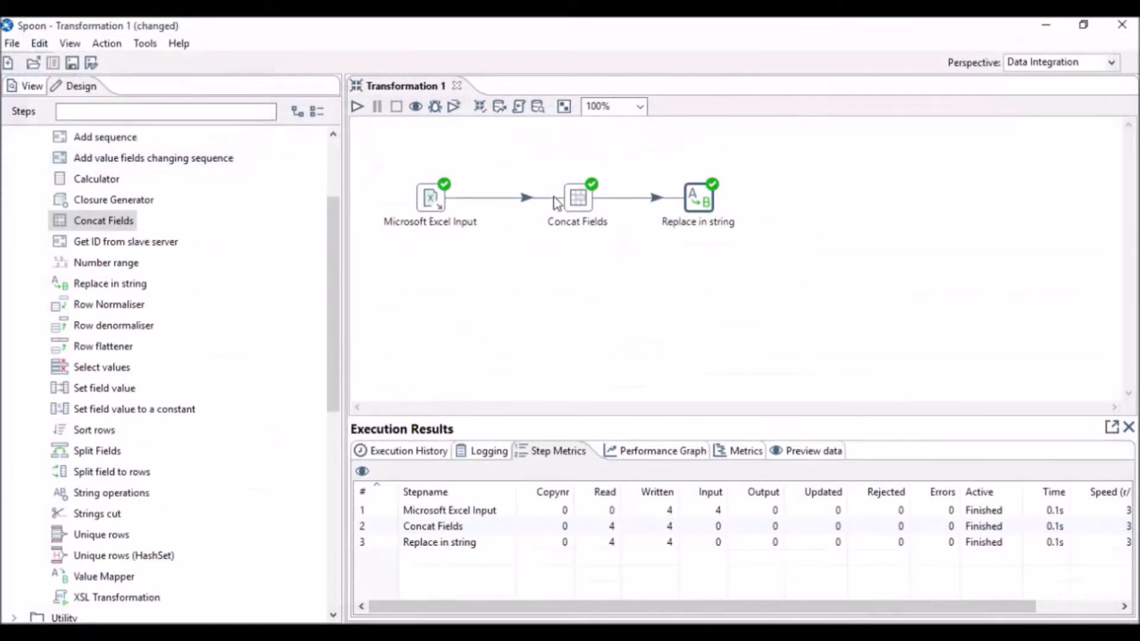
{"action": "left_click", "coordinate": [576, 205]}
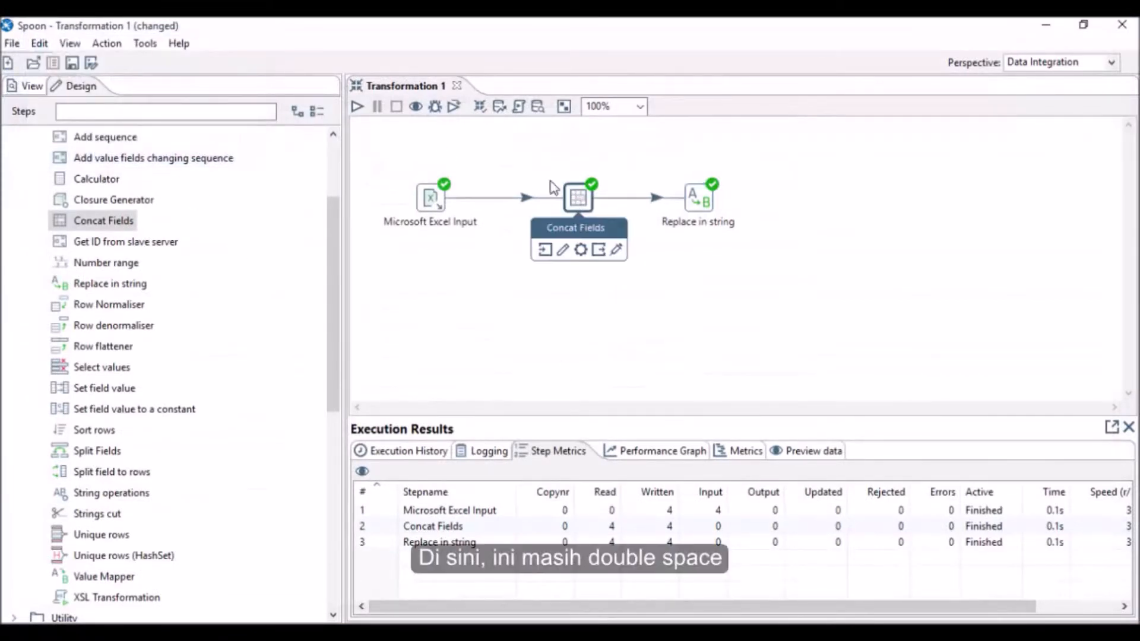
{"action": "left_click", "coordinate": [416, 106]}
{"action": "left_click", "coordinate": [516, 604]}
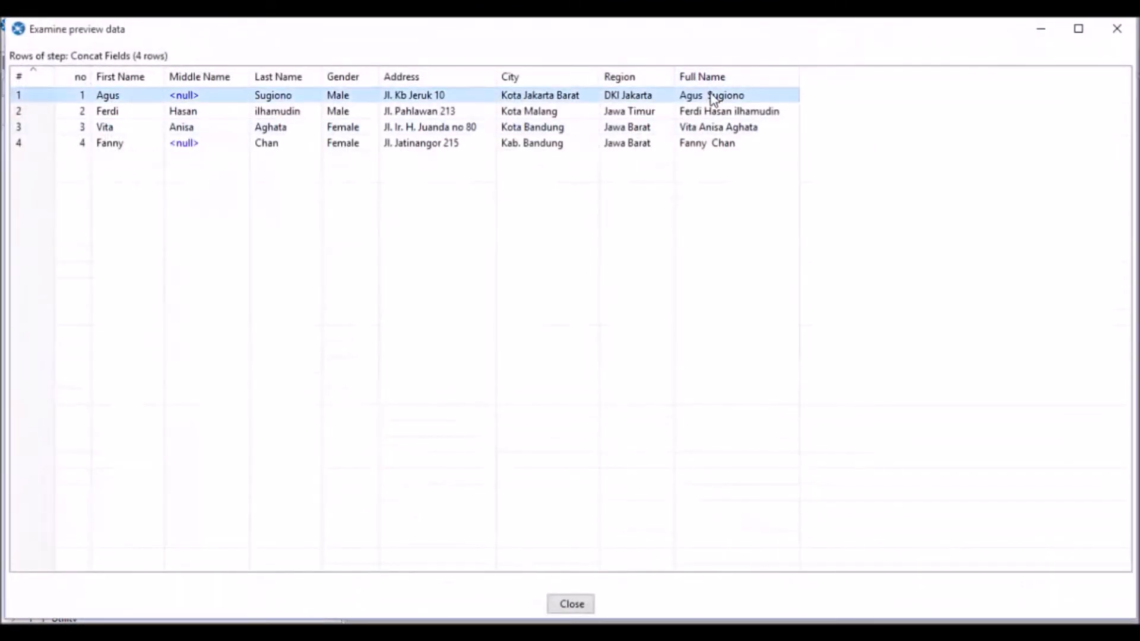
{"action": "left_click", "coordinate": [711, 94]}
{"action": "left_click", "coordinate": [712, 94]}
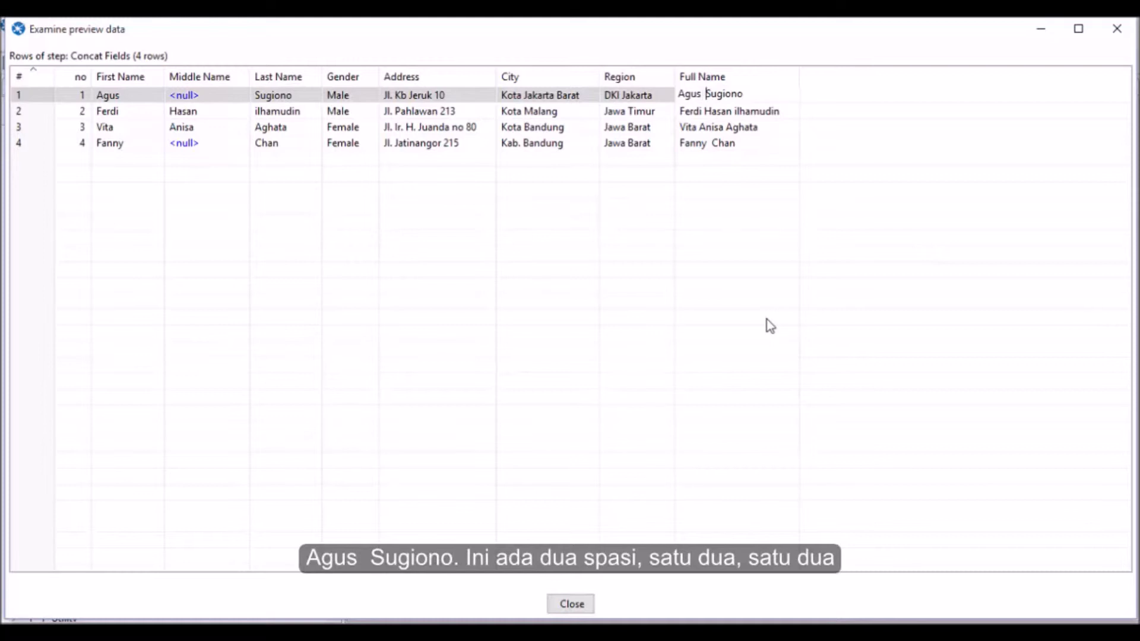
{"action": "left_click", "coordinate": [574, 606]}
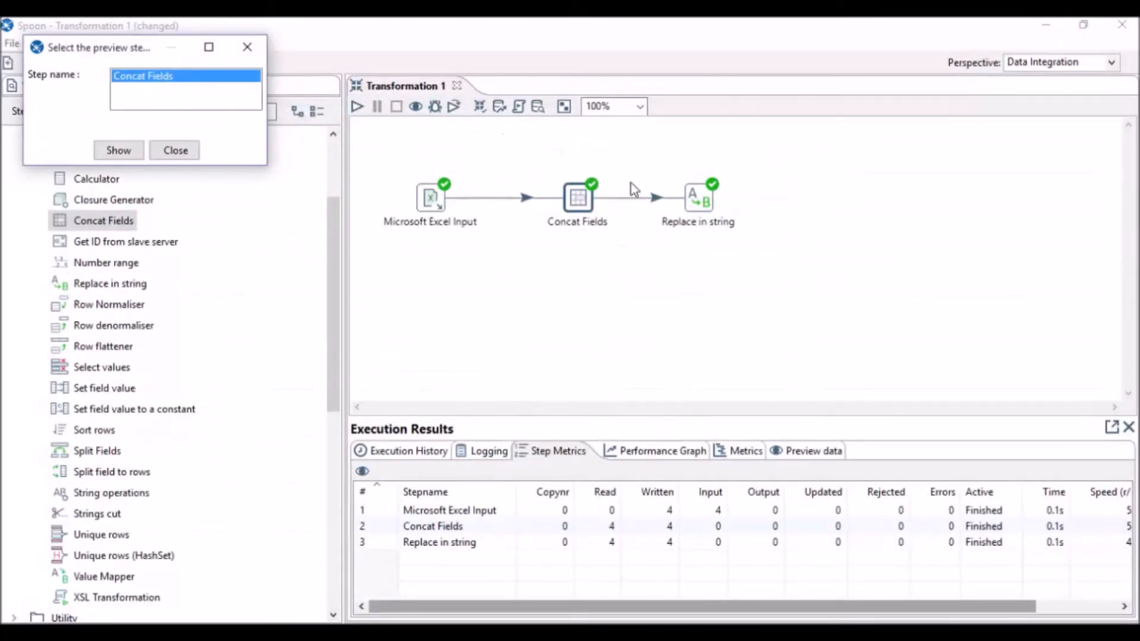
{"action": "left_click", "coordinate": [175, 151]}
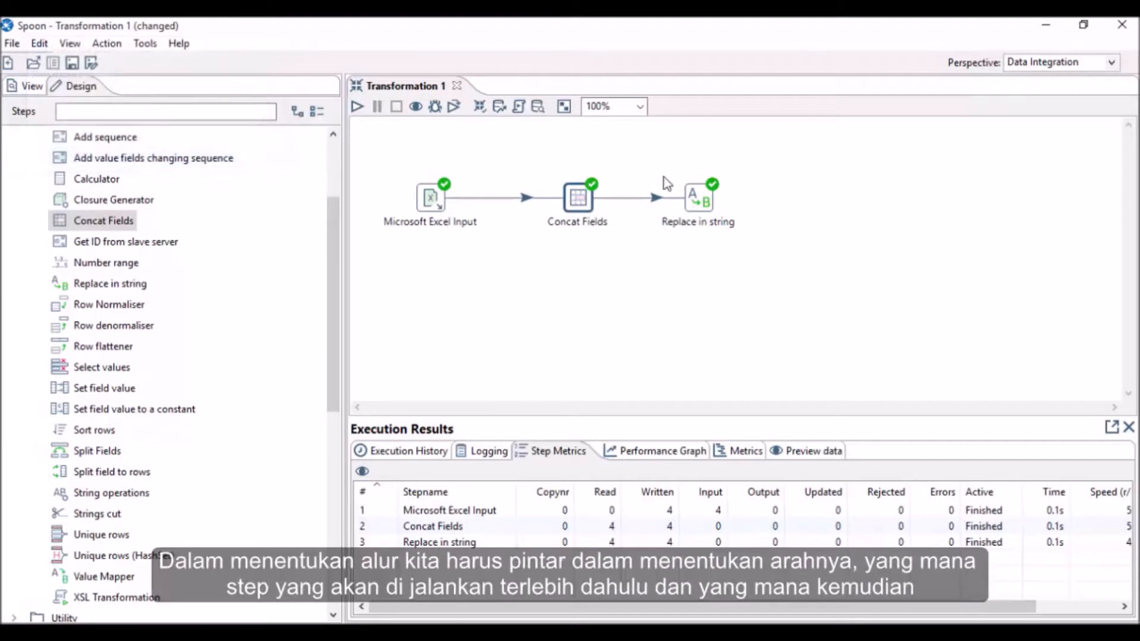
Step: Move Replace in string slightly farther from Concat Fields and preview its output fields
{"action": "left_click_drag", "start_coordinate": [704, 206], "coordinate": [732, 207]}
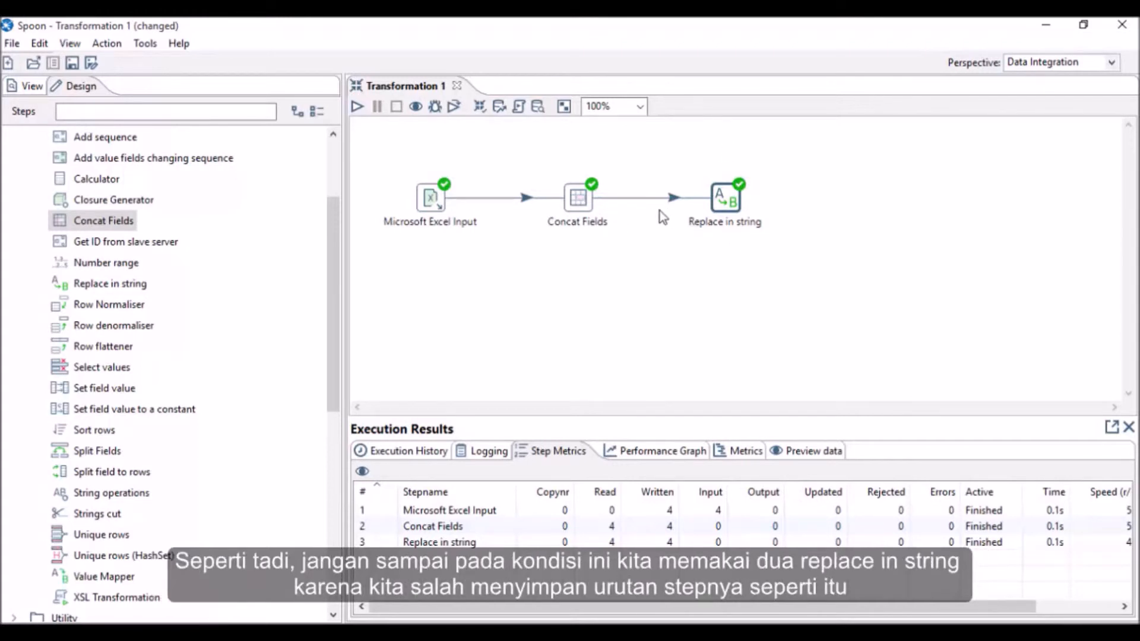
{"action": "mouse_move", "coordinate": [726, 202]}
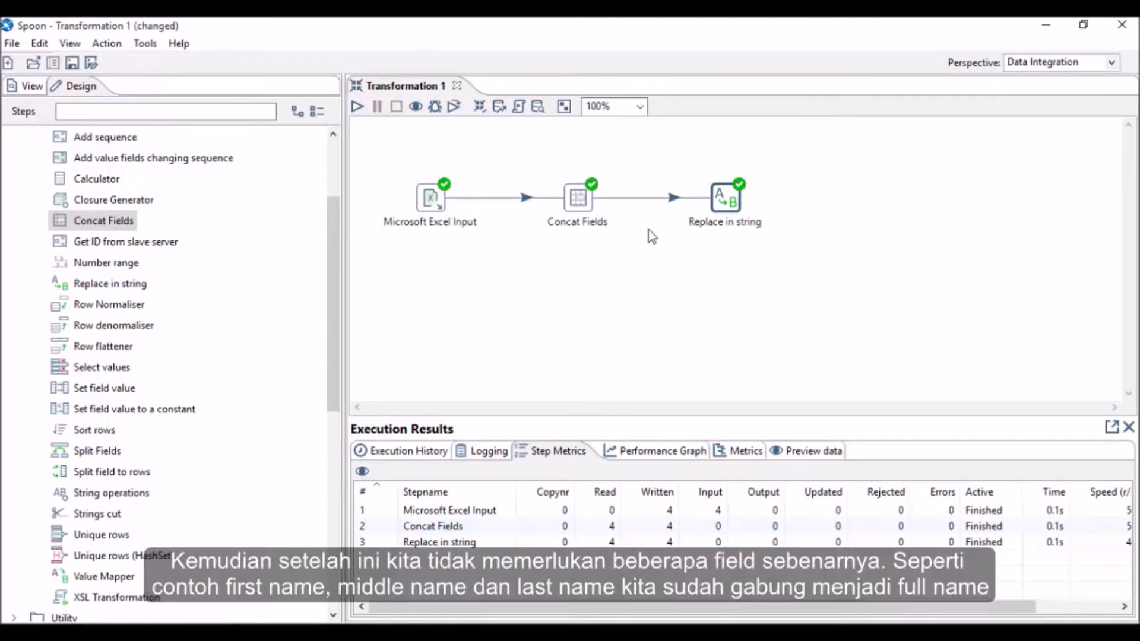
{"action": "left_click", "coordinate": [416, 108]}
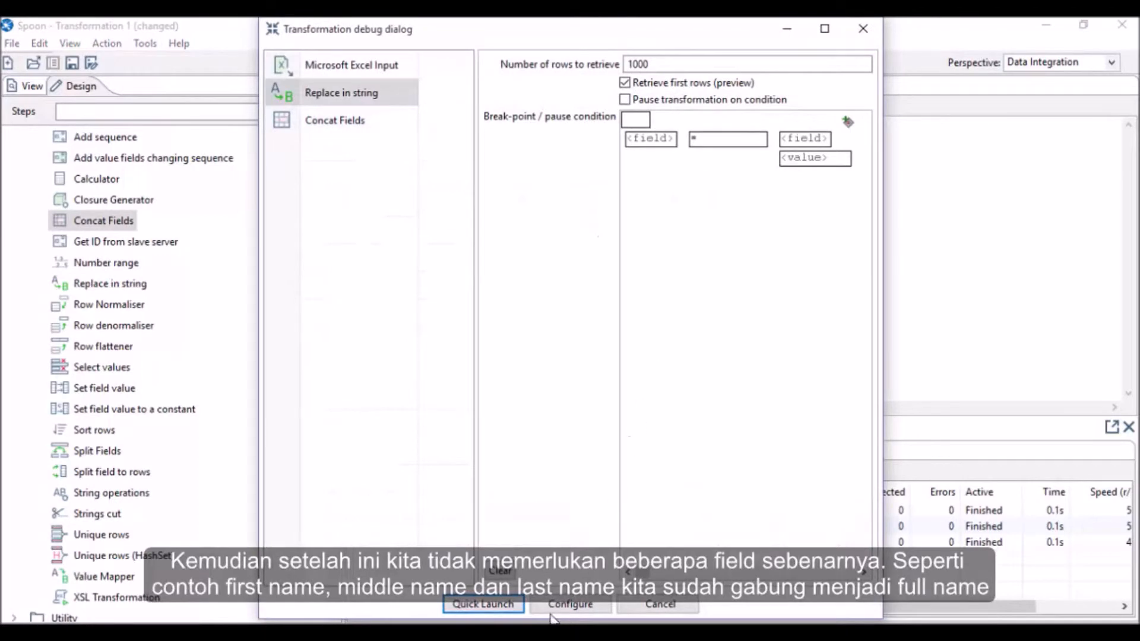
{"action": "left_click", "coordinate": [501, 605]}
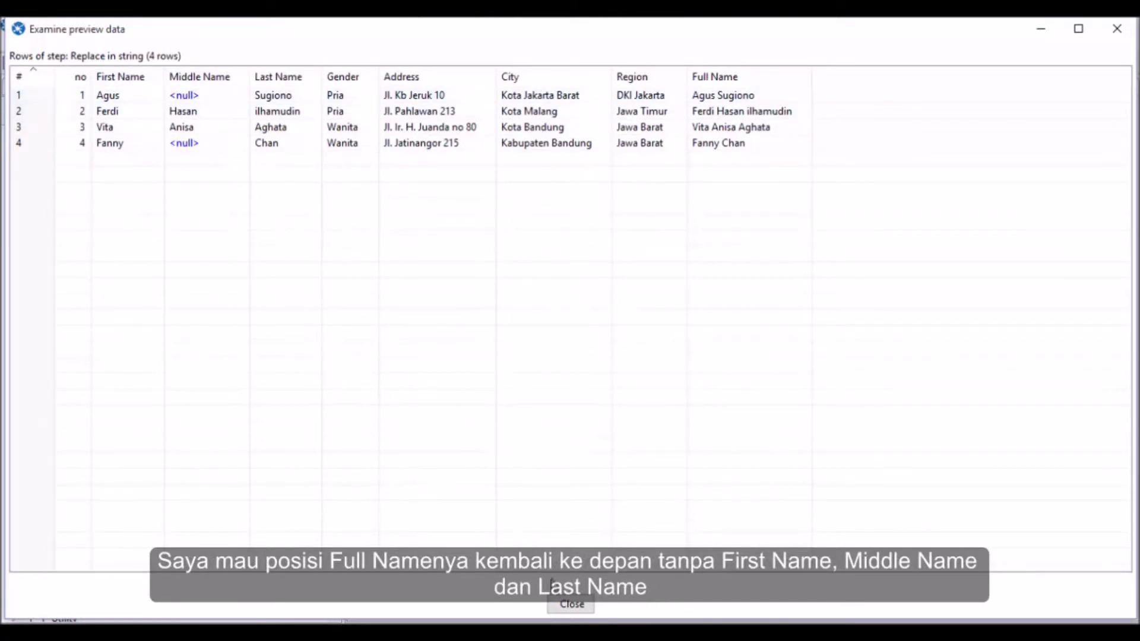
{"action": "left_click", "coordinate": [572, 604]}
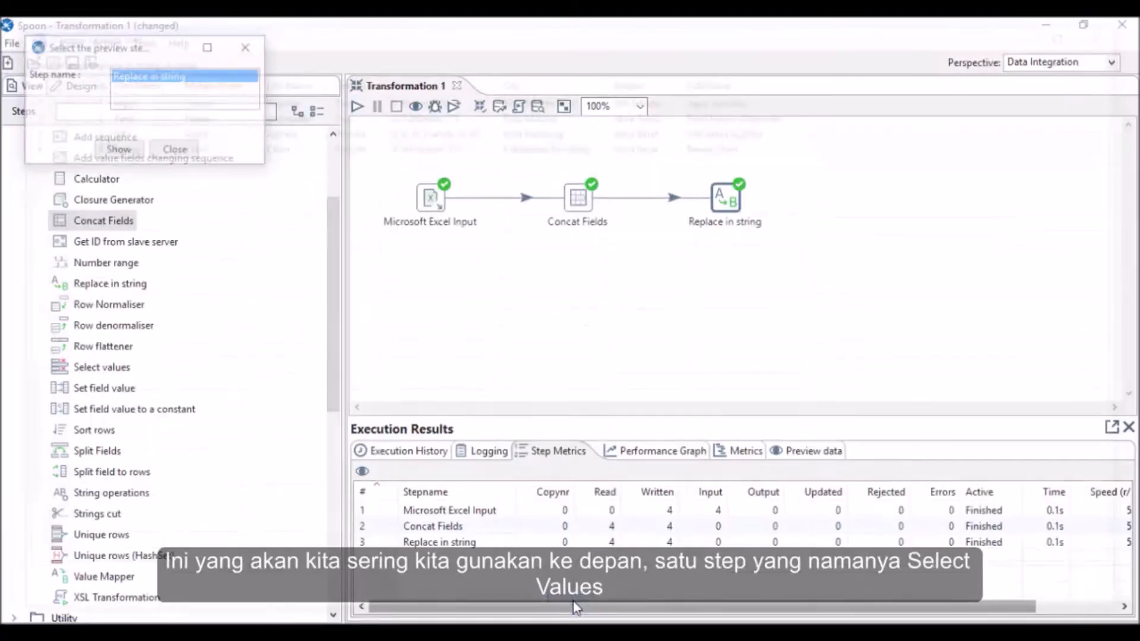
{"action": "left_click", "coordinate": [174, 150]}
Step: Find the Select values step and add it to the transformation, connected after Replace in string
{"action": "left_click", "coordinate": [135, 109]}
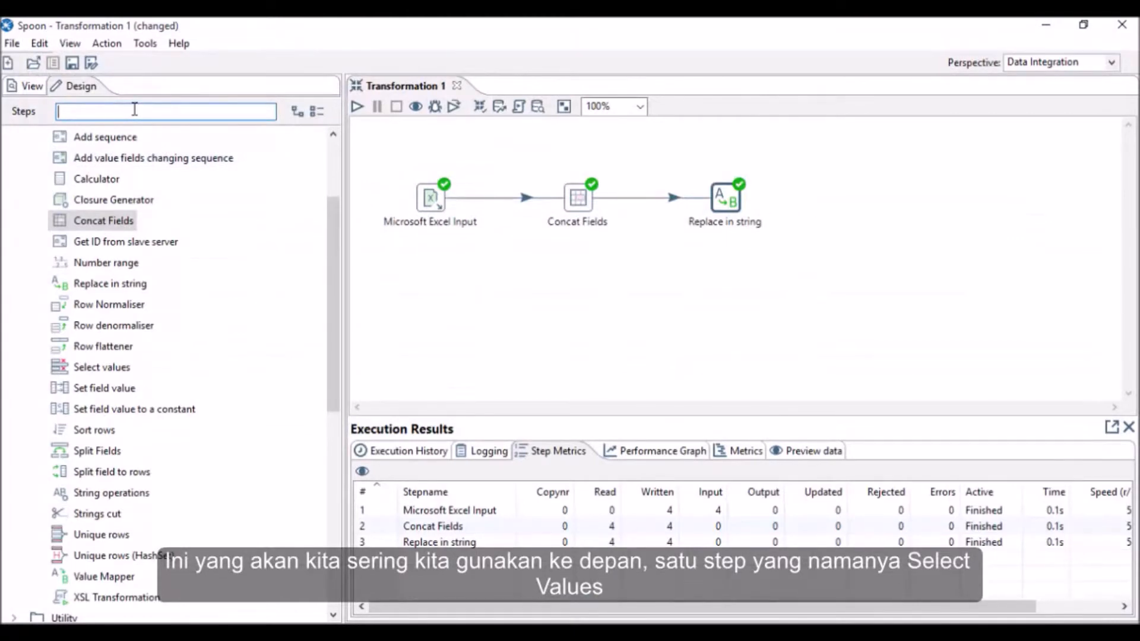
{"action": "type", "text": "select"}
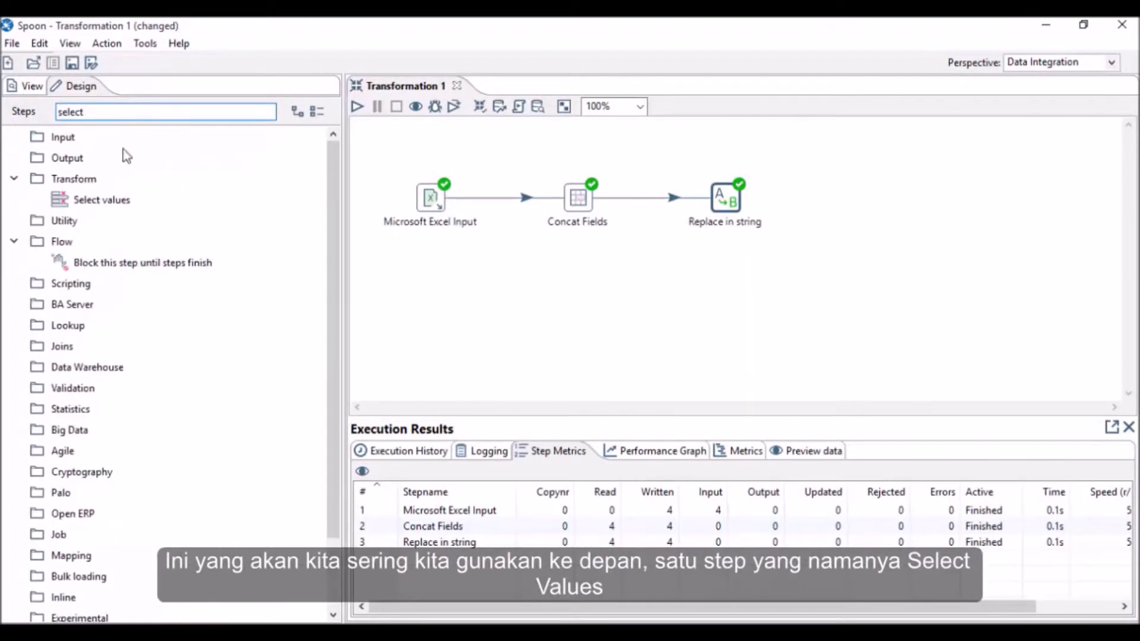
{"action": "double_click", "coordinate": [110, 200]}
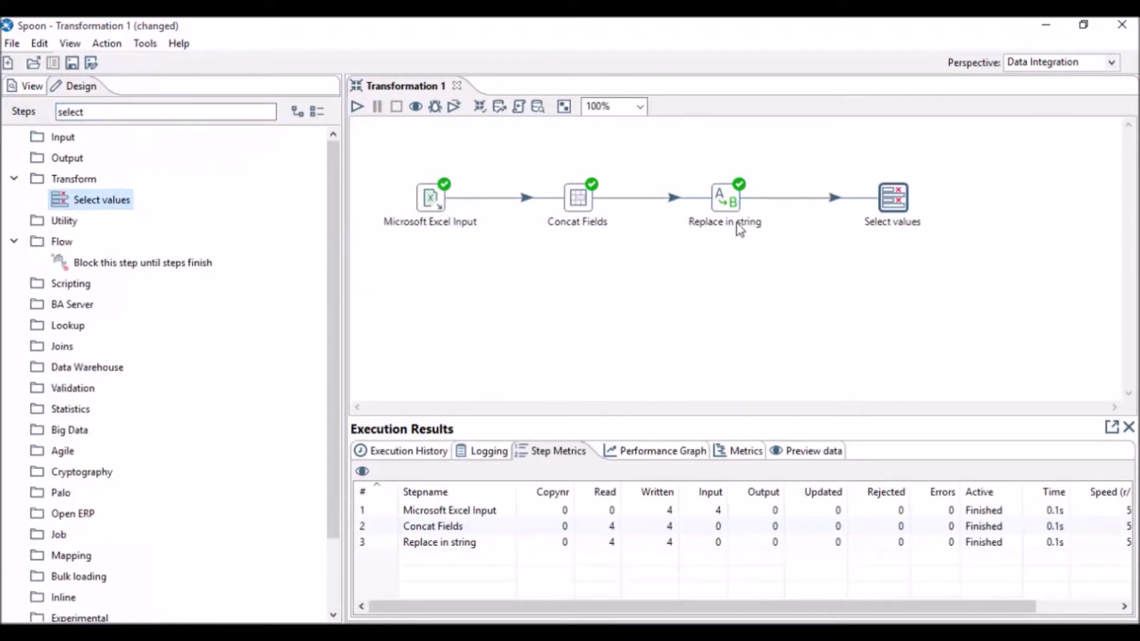
Step: Load all incoming fields into the Select values step and remove First Name, Middle Name and Last Name
{"action": "double_click", "coordinate": [897, 199]}
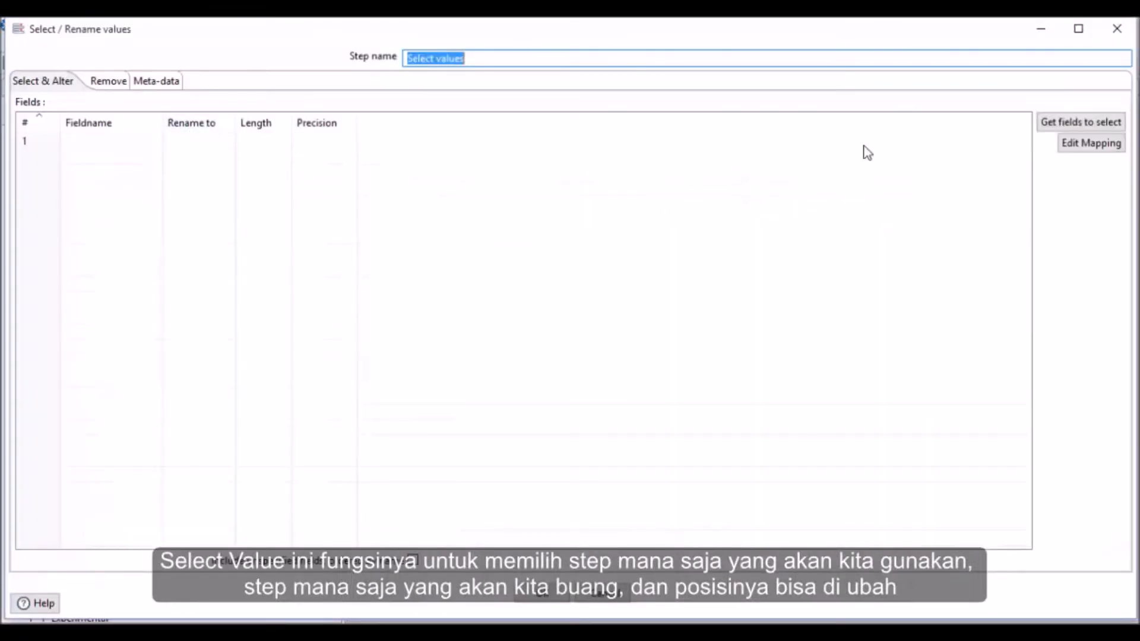
{"action": "left_click", "coordinate": [1058, 123]}
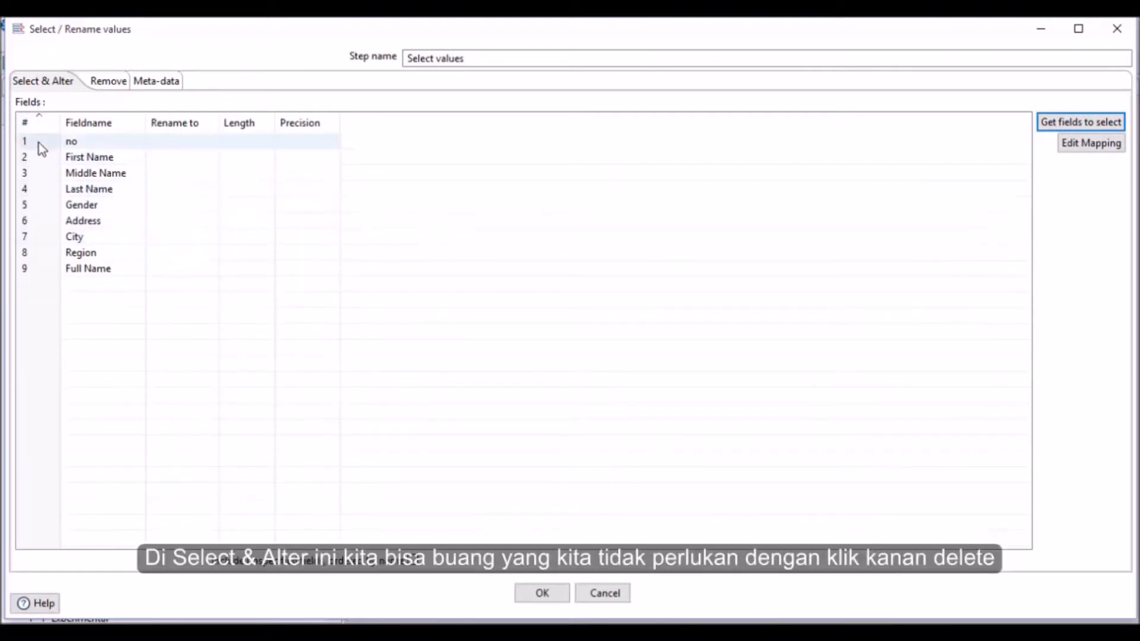
{"action": "left_click", "coordinate": [40, 159]}
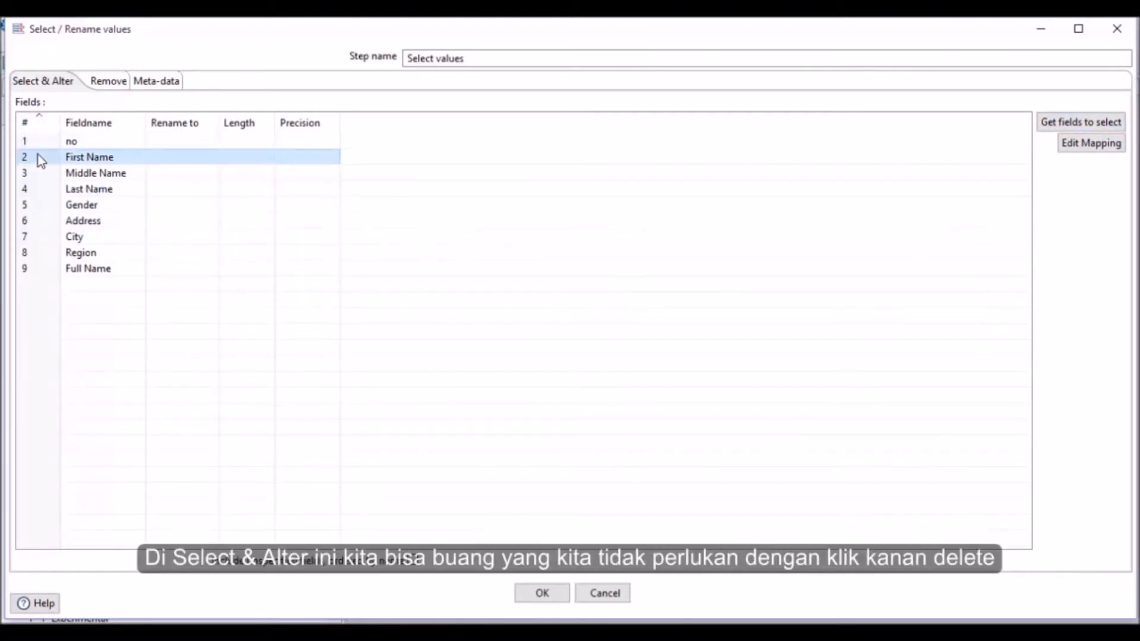
{"action": "right_click", "coordinate": [38, 155]}
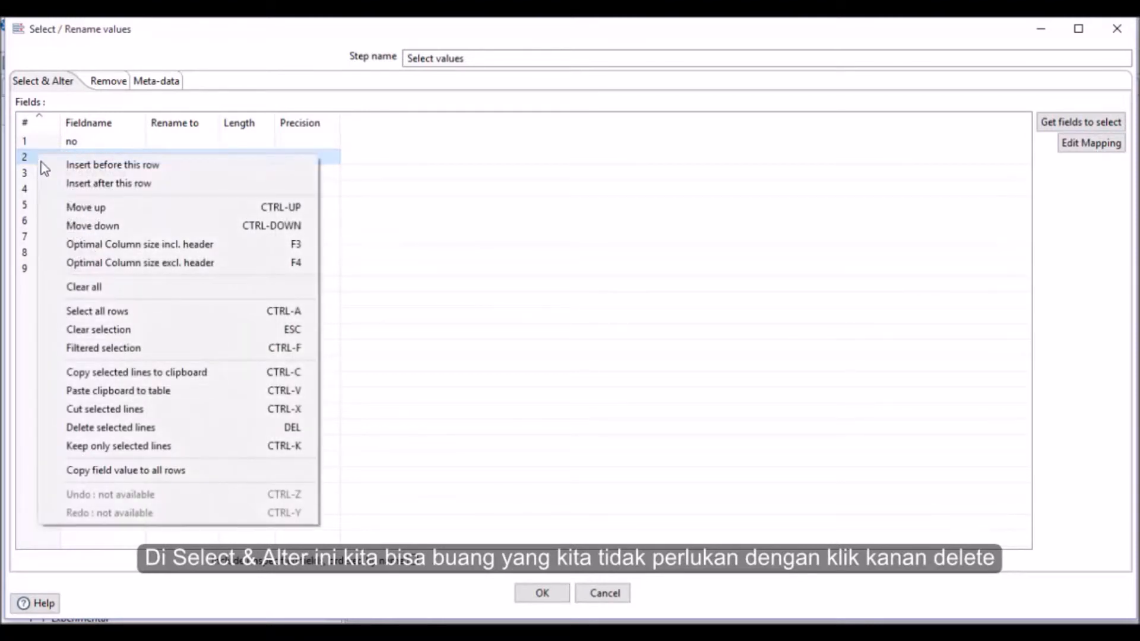
{"action": "left_click", "coordinate": [162, 429]}
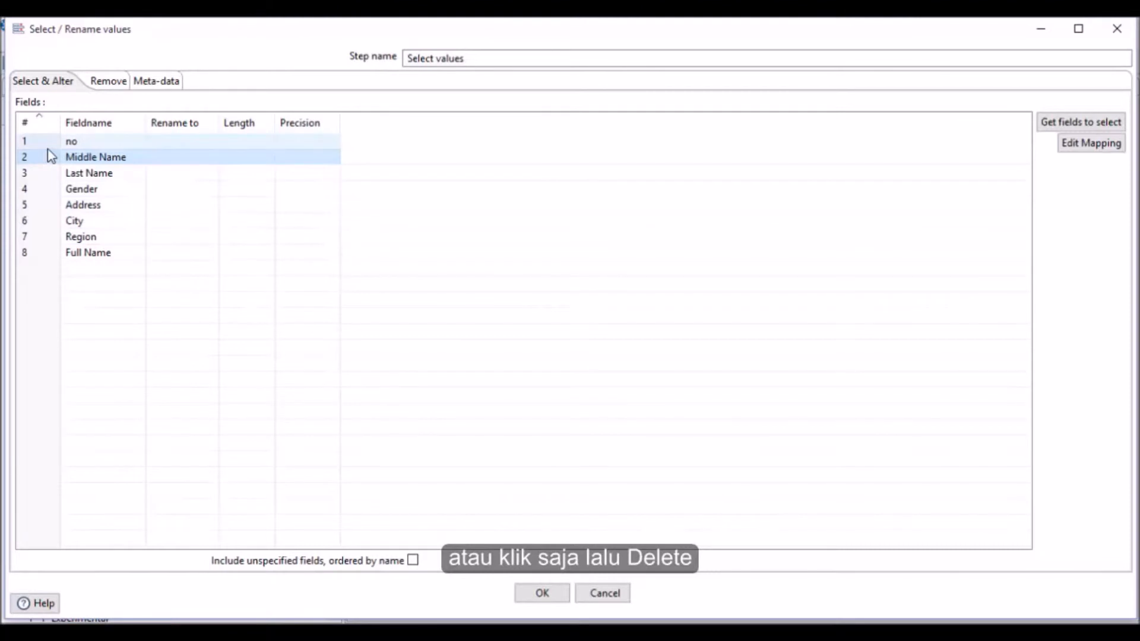
{"action": "key", "text": "Delete"}
{"action": "key", "text": "Delete"}
{"action": "key", "text": "Delete"}
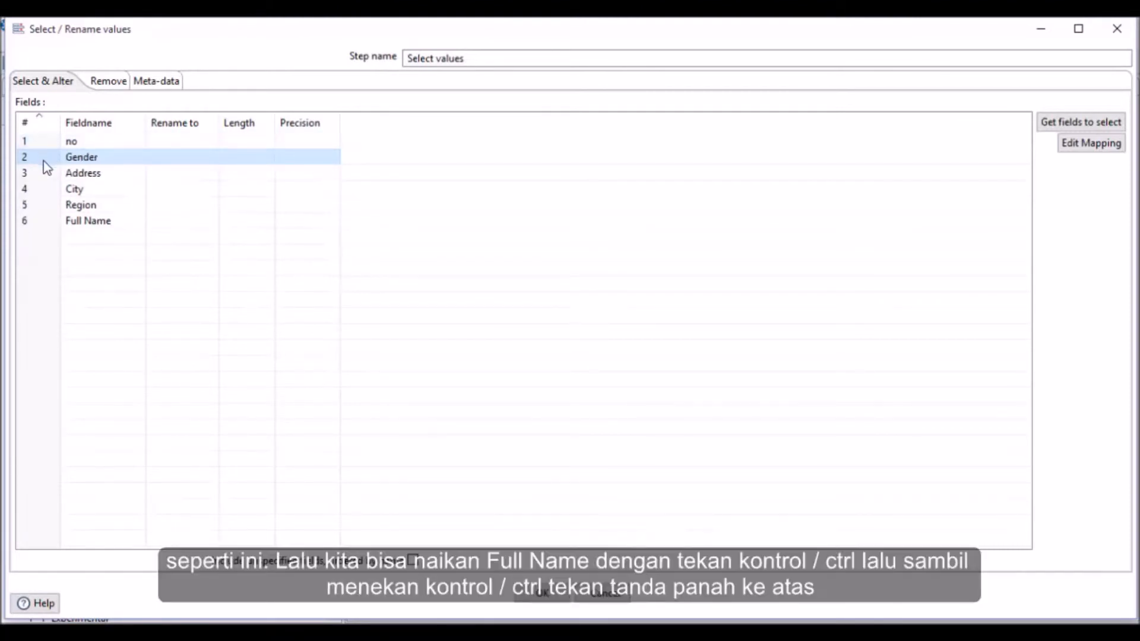
Step: Move the Full Name field up to directly below no in Select values, and apply the field selection
{"action": "left_click", "coordinate": [47, 225]}
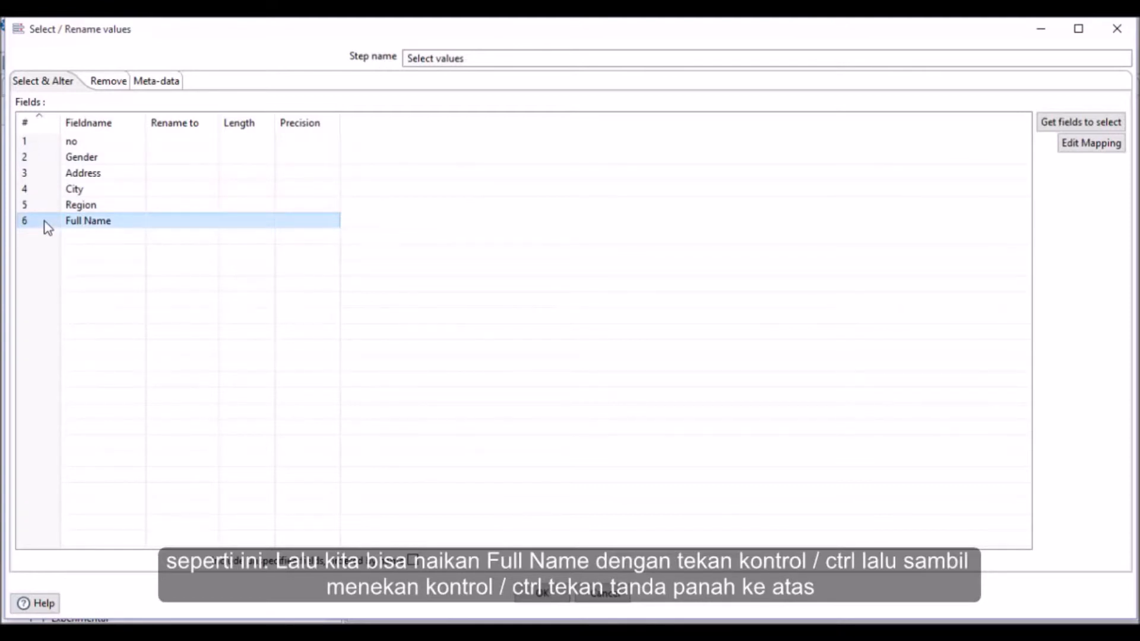
{"action": "key", "text": "ctrl+Up"}
{"action": "key", "text": "ctrl+Up"}
{"action": "key", "text": "ctrl+Up"}
{"action": "key", "text": "ctrl+Up"}
{"action": "key", "text": "ctrl+Up"}
{"action": "key", "text": "ctrl+Down"}
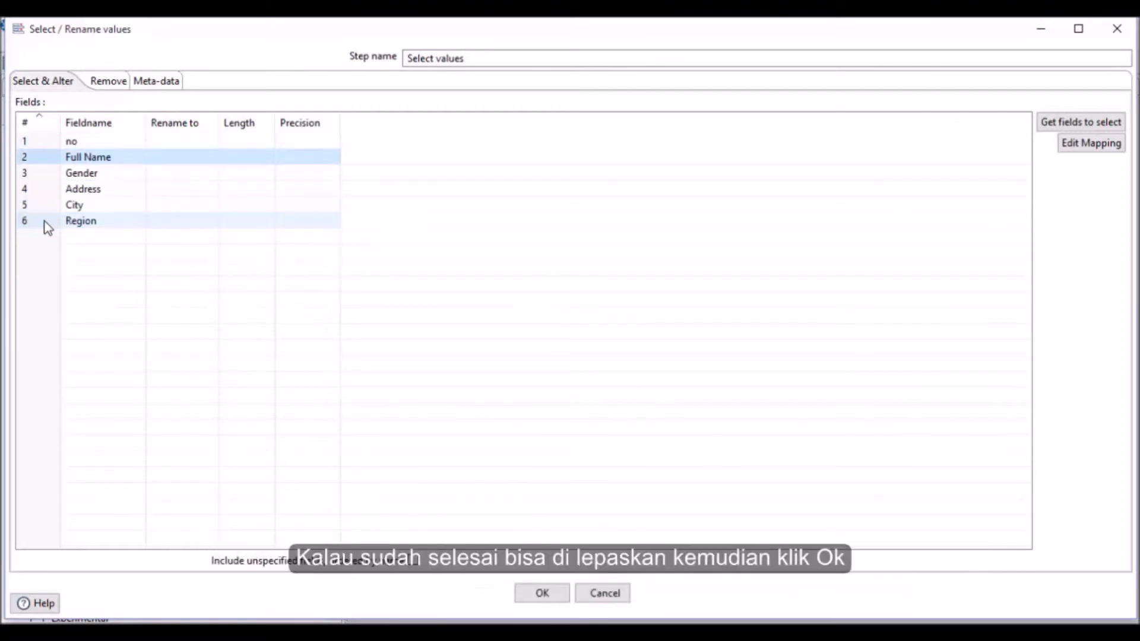
{"action": "left_click", "coordinate": [534, 598]}
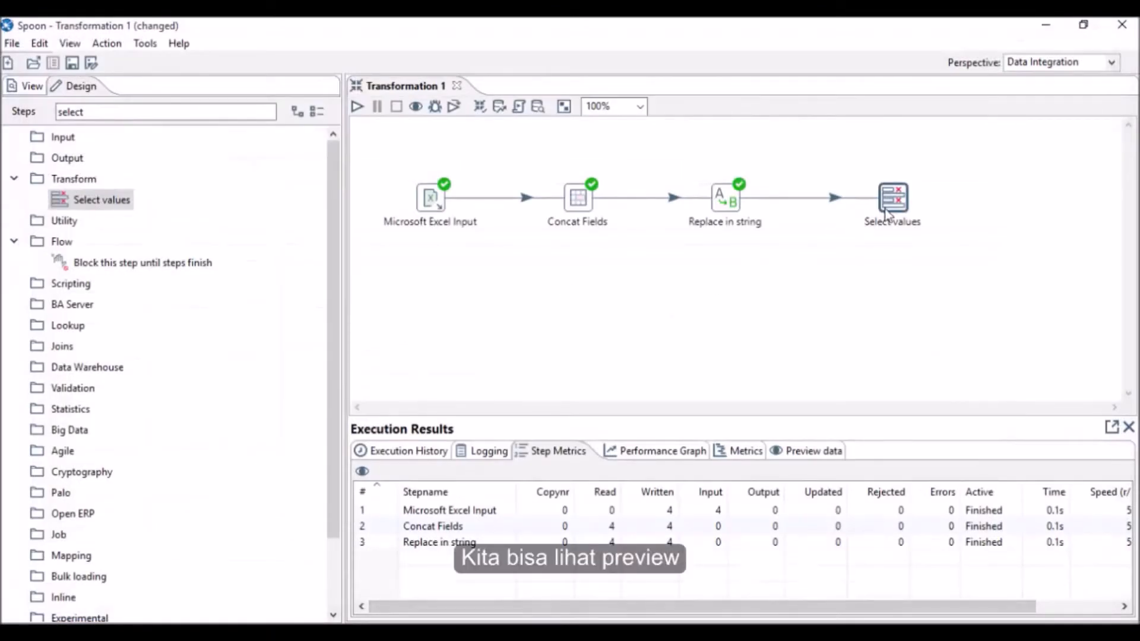
Step: Preview the Select values output and check the remaining fields and their order
{"action": "left_click", "coordinate": [418, 107]}
{"action": "key", "text": "Return"}
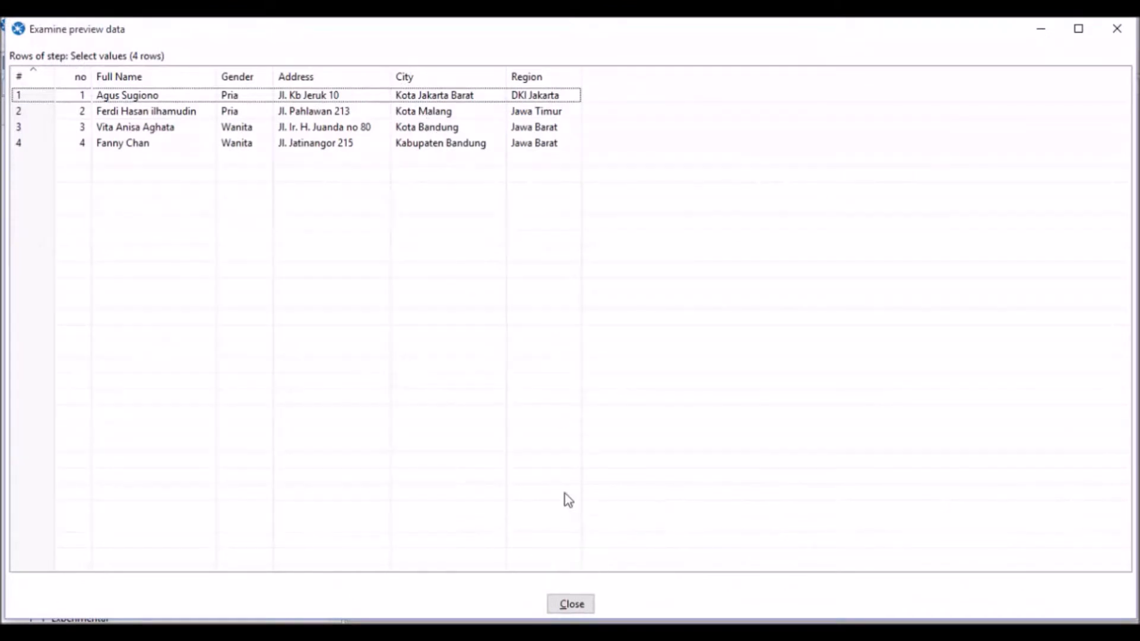
{"action": "left_click", "coordinate": [570, 604]}
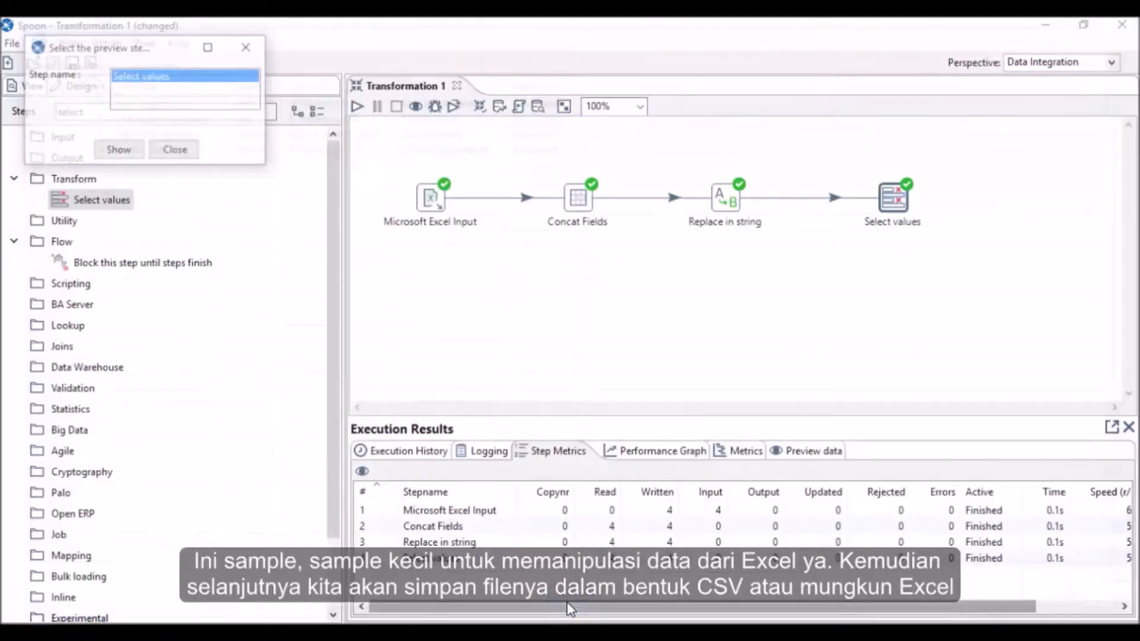
{"action": "left_click", "coordinate": [175, 150]}
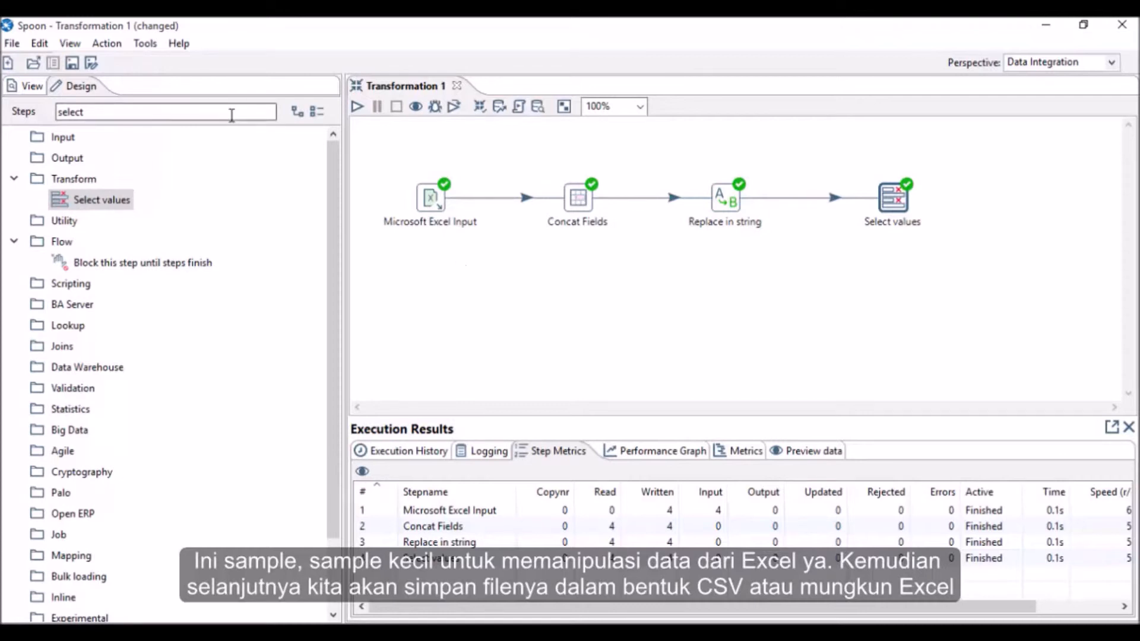
Step: Add a Text file output step connected after Select values and place it below that step
{"action": "left_click_drag", "start_coordinate": [113, 112], "coordinate": [43, 107]}
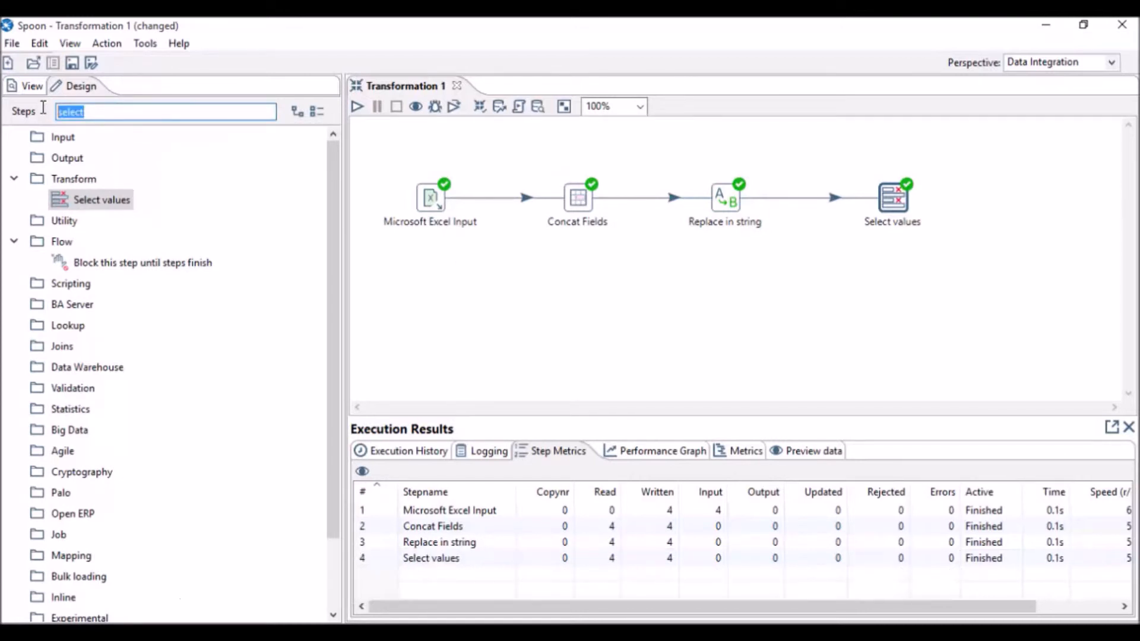
{"action": "key", "text": "BackSpace"}
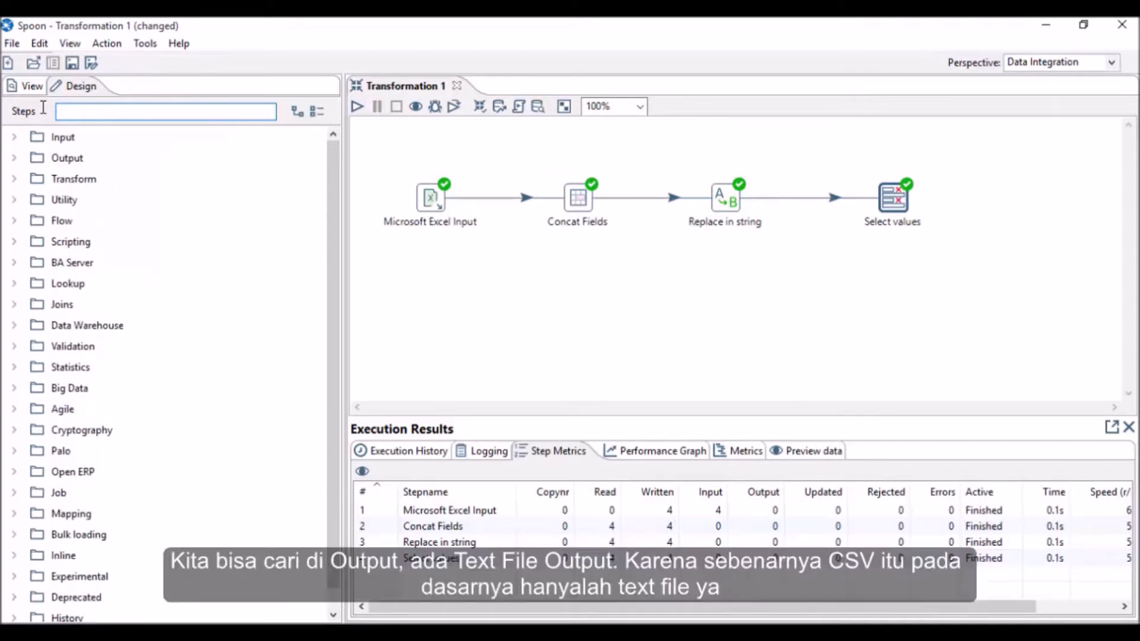
{"action": "left_click", "coordinate": [18, 158]}
{"action": "scroll", "coordinate": [101, 221], "scroll_direction": "down", "scroll_amount": 3}
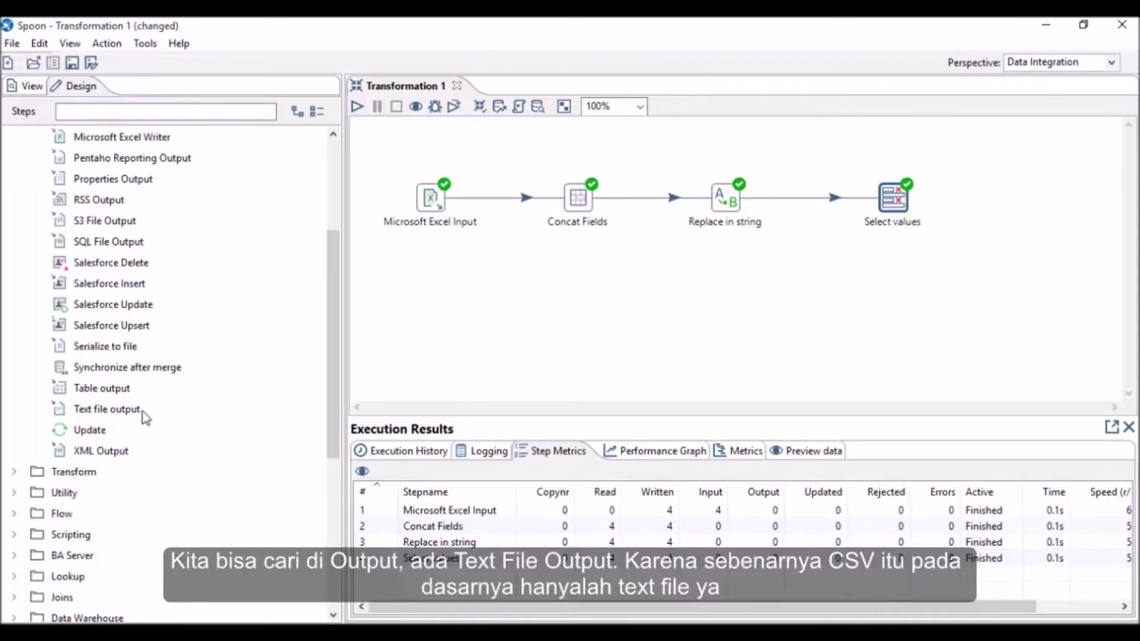
{"action": "double_click", "coordinate": [134, 411]}
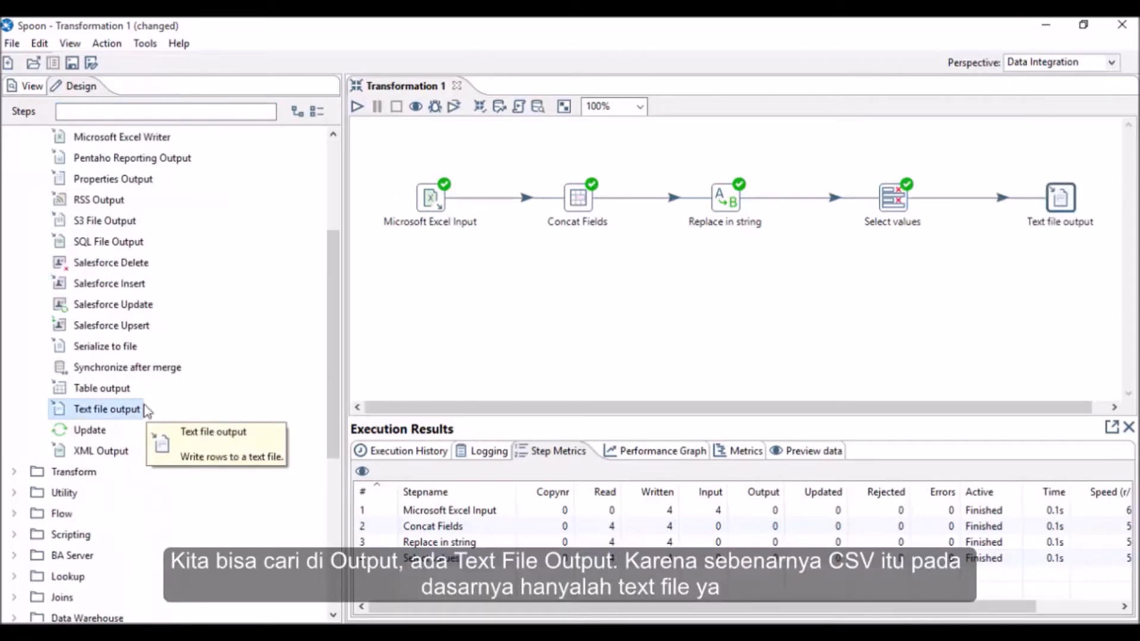
{"action": "left_click_drag", "start_coordinate": [1054, 203], "coordinate": [899, 320]}
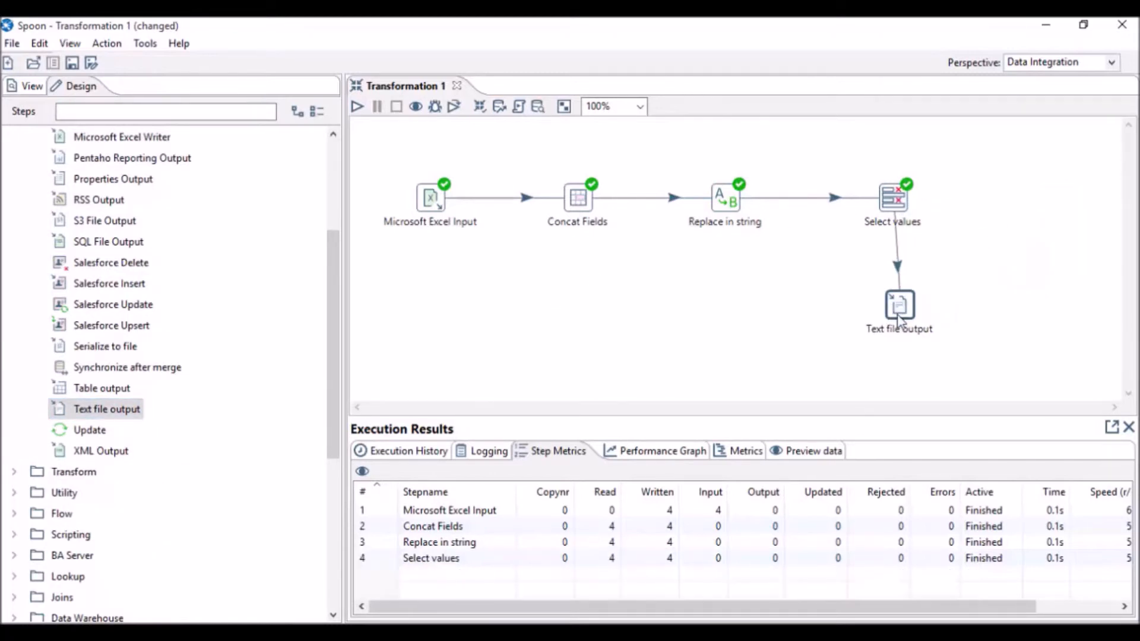
Step: Set the Text file output's target to sample_output in the D:\Kettle sample folder, with Comma Separated Values as file type
{"action": "double_click", "coordinate": [900, 321]}
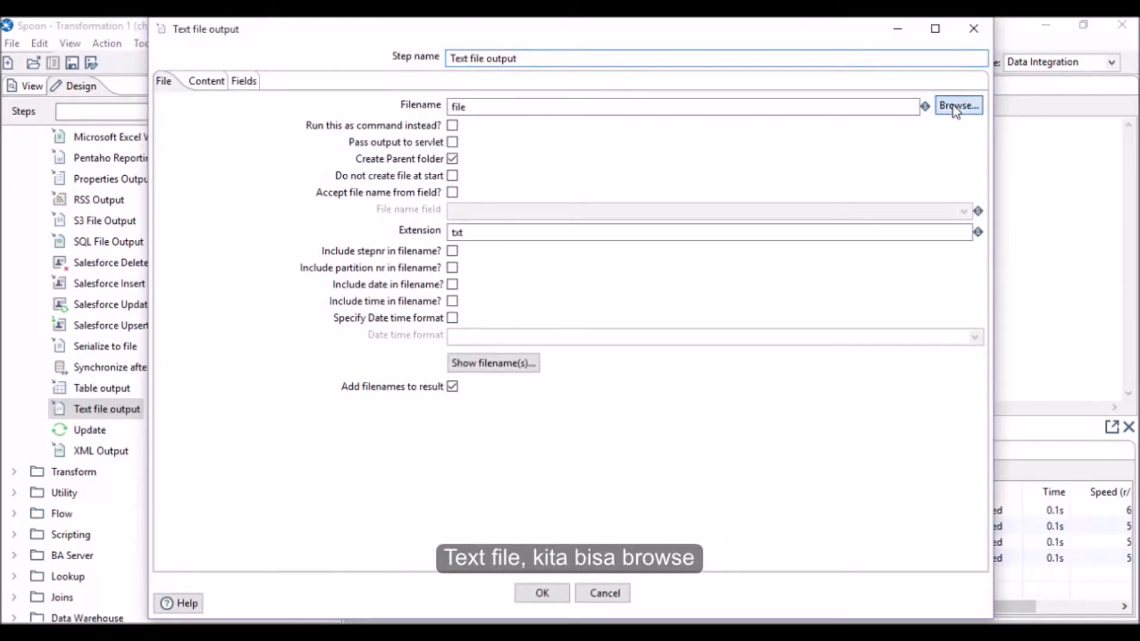
{"action": "left_click", "coordinate": [953, 106]}
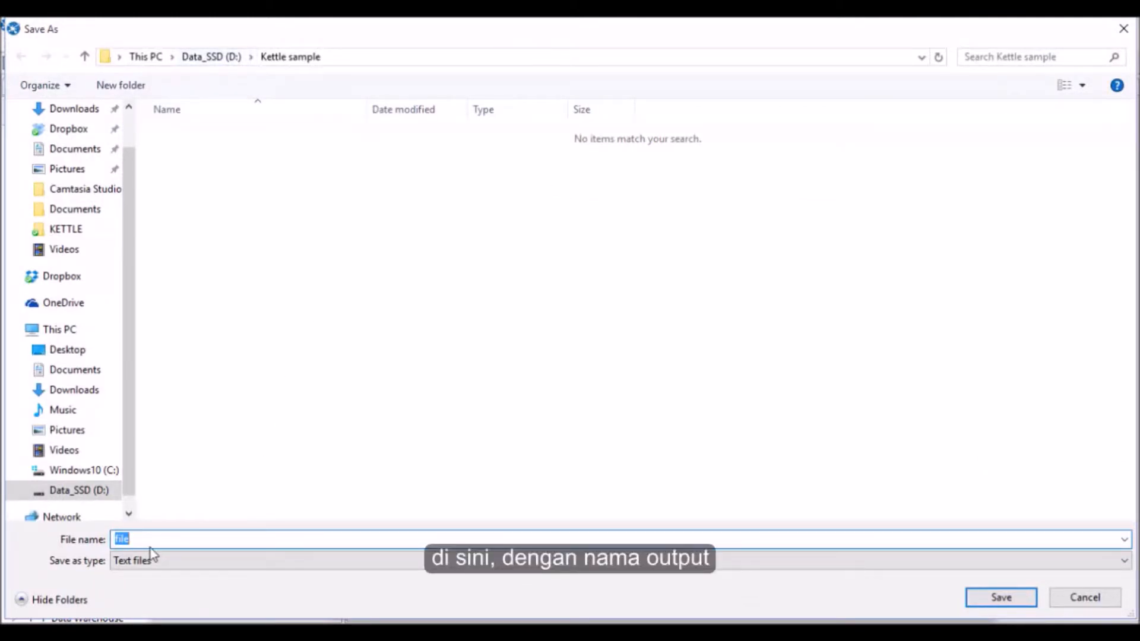
{"action": "type", "text": "put"}
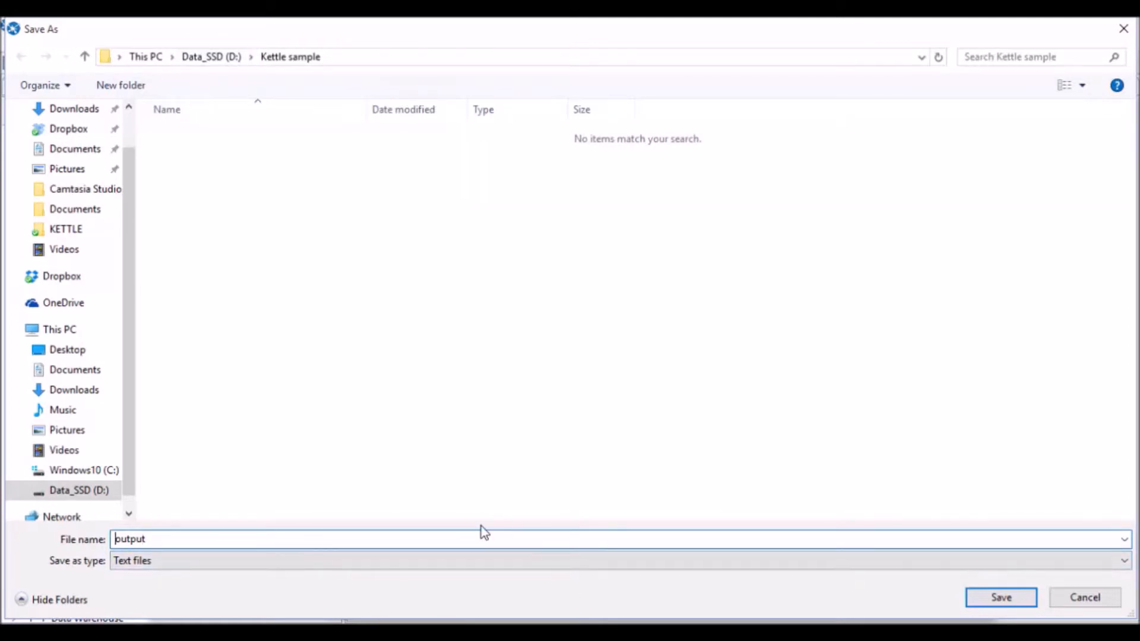
{"action": "type", "text": "sample"}
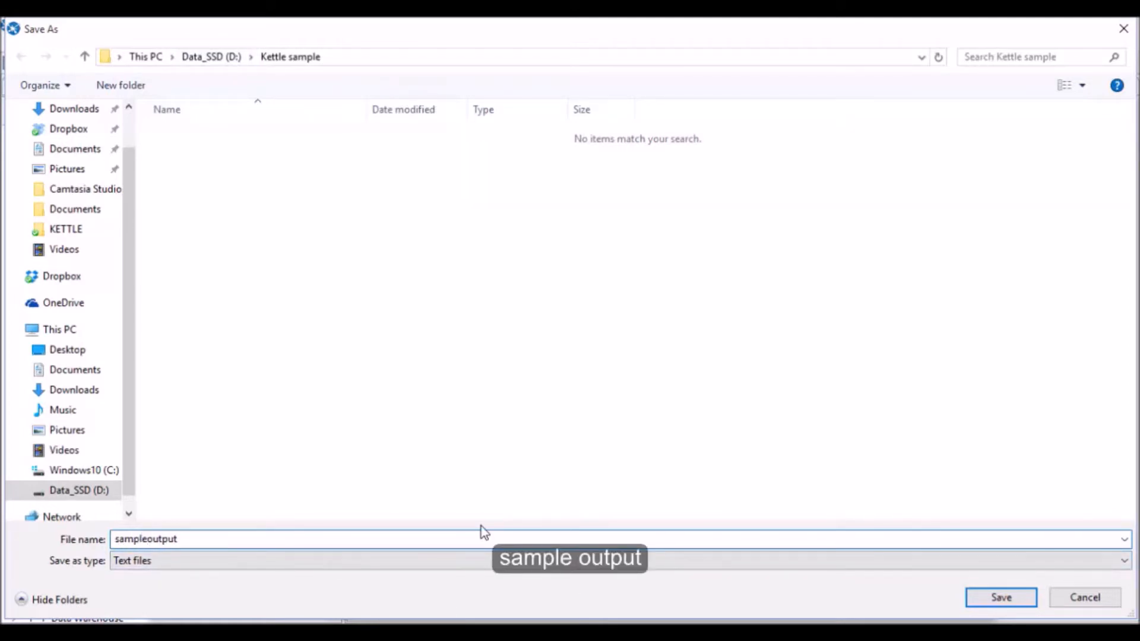
{"action": "type", "text": "_"}
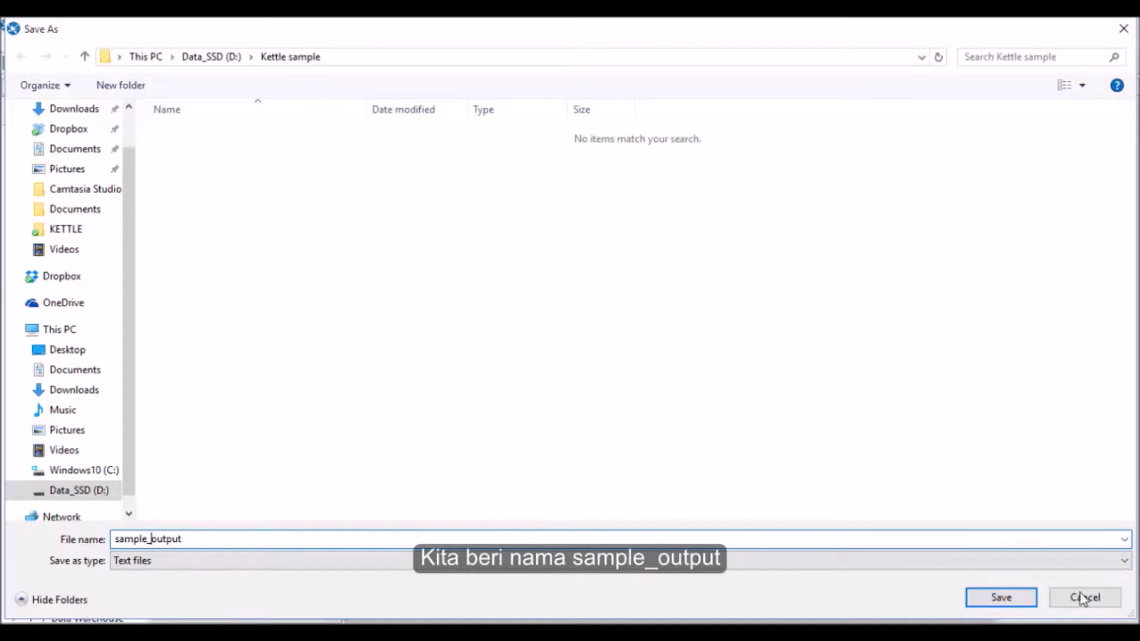
{"action": "left_click", "coordinate": [1102, 561]}
{"action": "left_click", "coordinate": [1103, 561]}
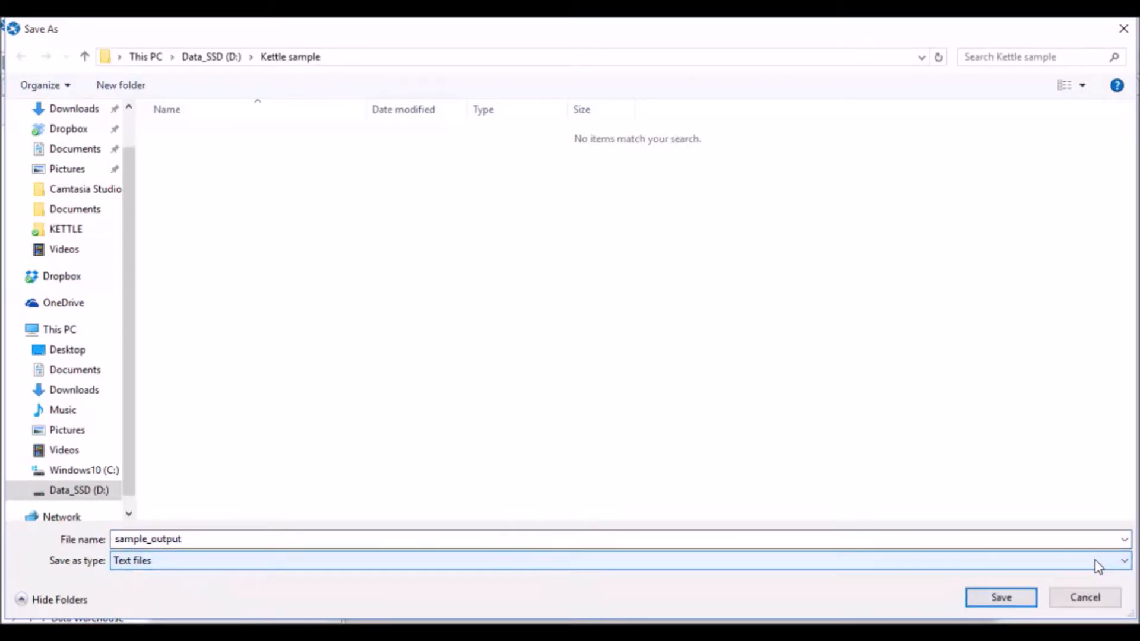
{"action": "left_click", "coordinate": [1095, 561]}
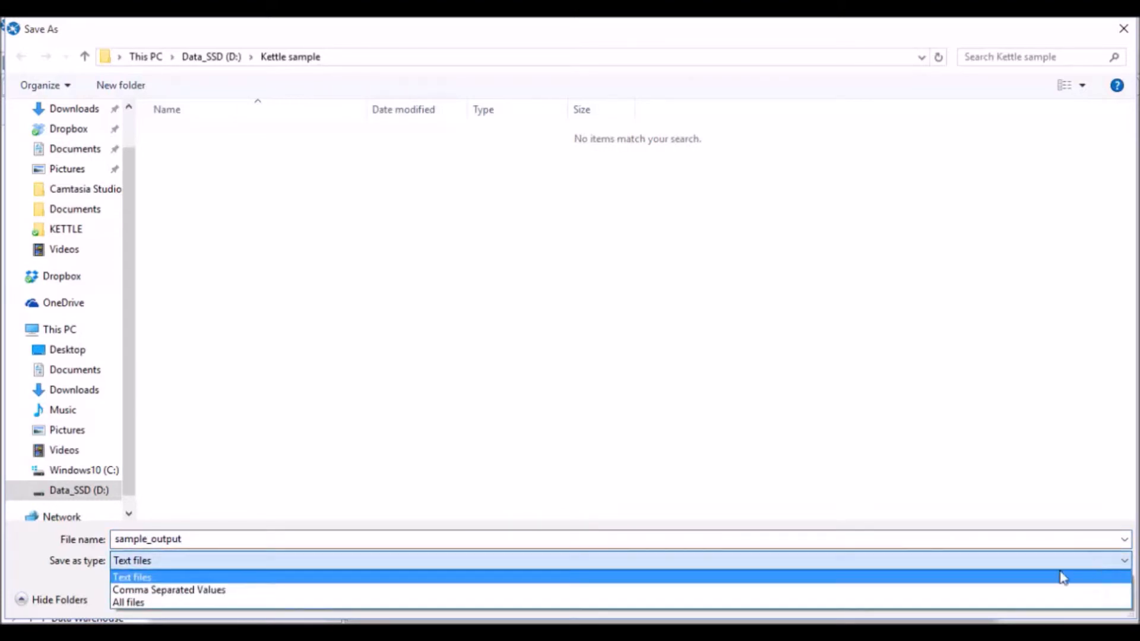
{"action": "left_click", "coordinate": [383, 591]}
{"action": "left_click", "coordinate": [998, 598]}
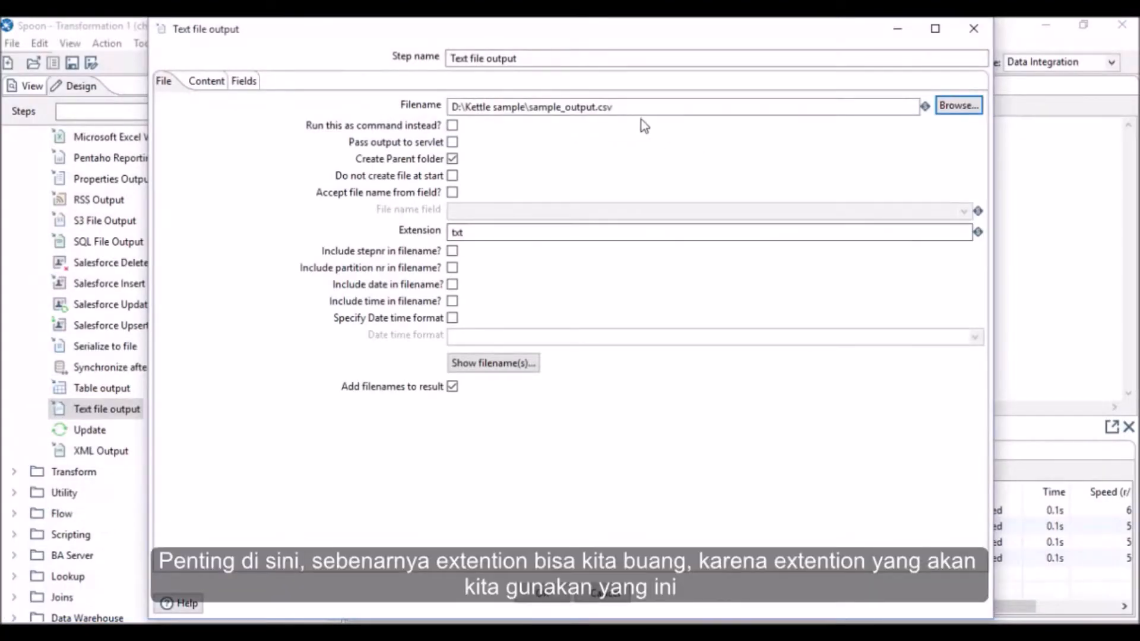
Step: Remove .csv from the Text file output's filename, set its extension to csv, and check the resulting output file path
{"action": "left_click", "coordinate": [628, 109]}
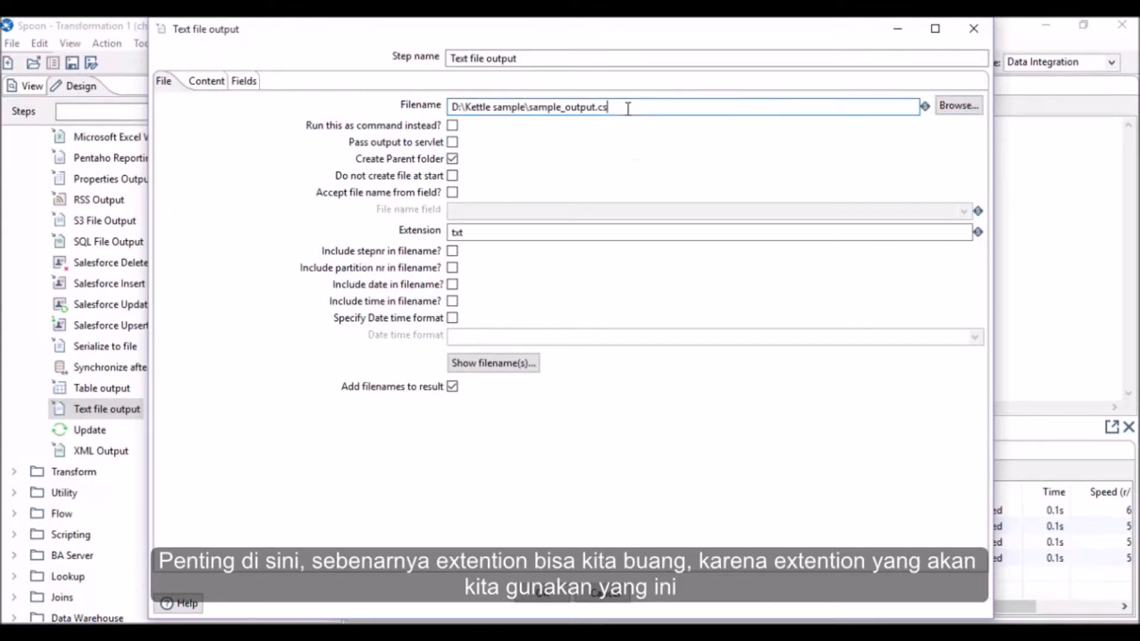
{"action": "key", "text": "BackSpace"}
{"action": "key", "text": "BackSpace"}
{"action": "key", "text": "BackSpace"}
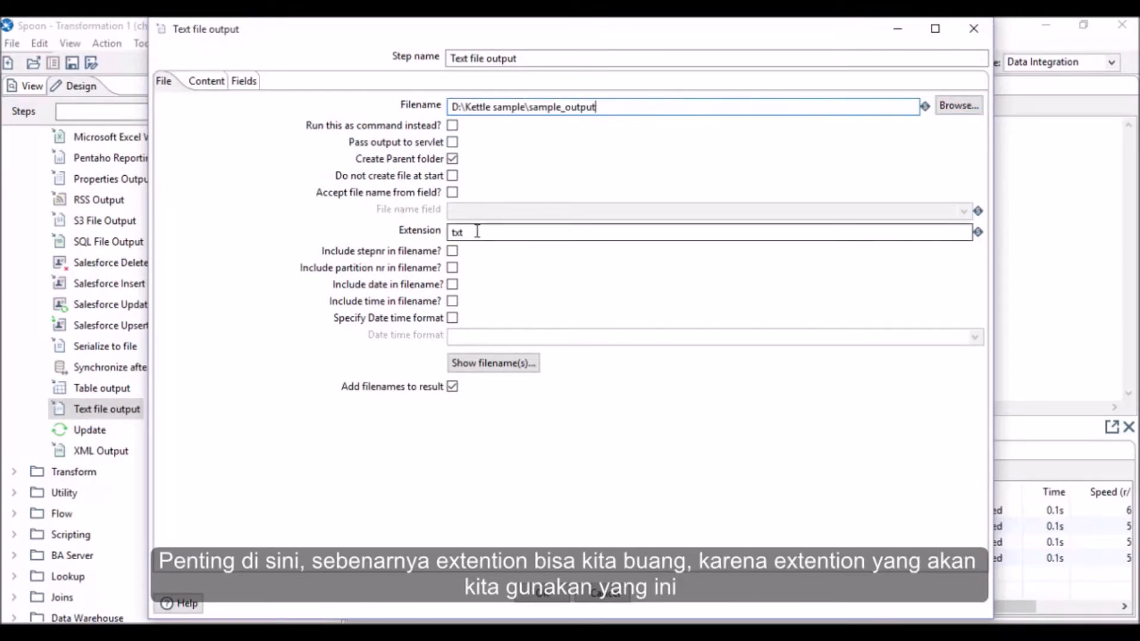
{"action": "left_click_drag", "start_coordinate": [476, 232], "coordinate": [380, 246]}
{"action": "type", "text": "csv"}
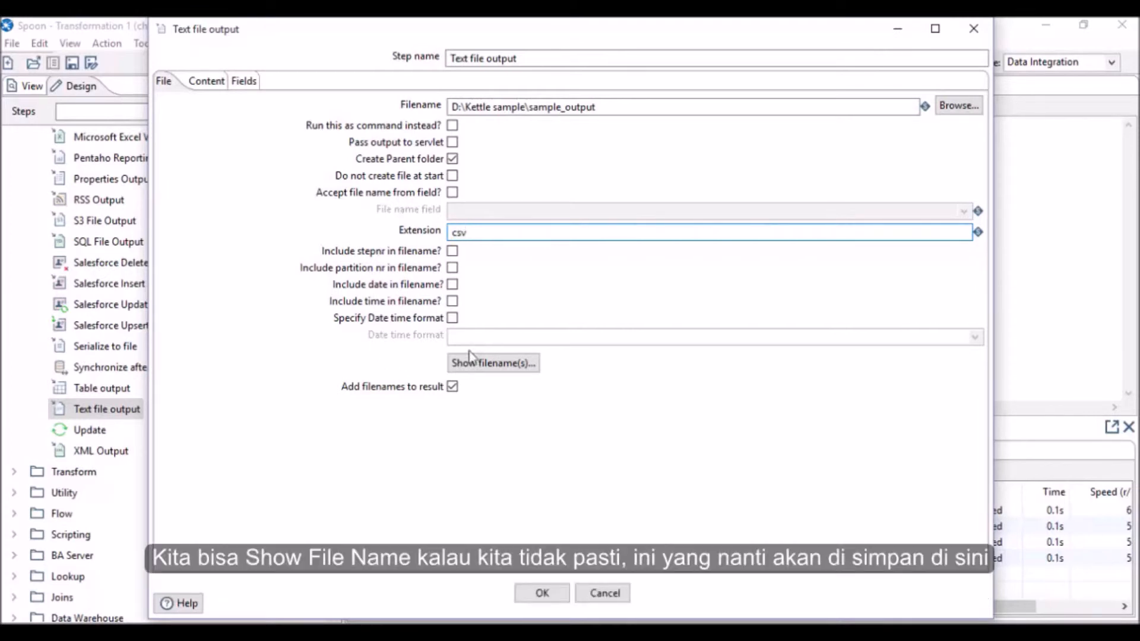
{"action": "left_click", "coordinate": [520, 364]}
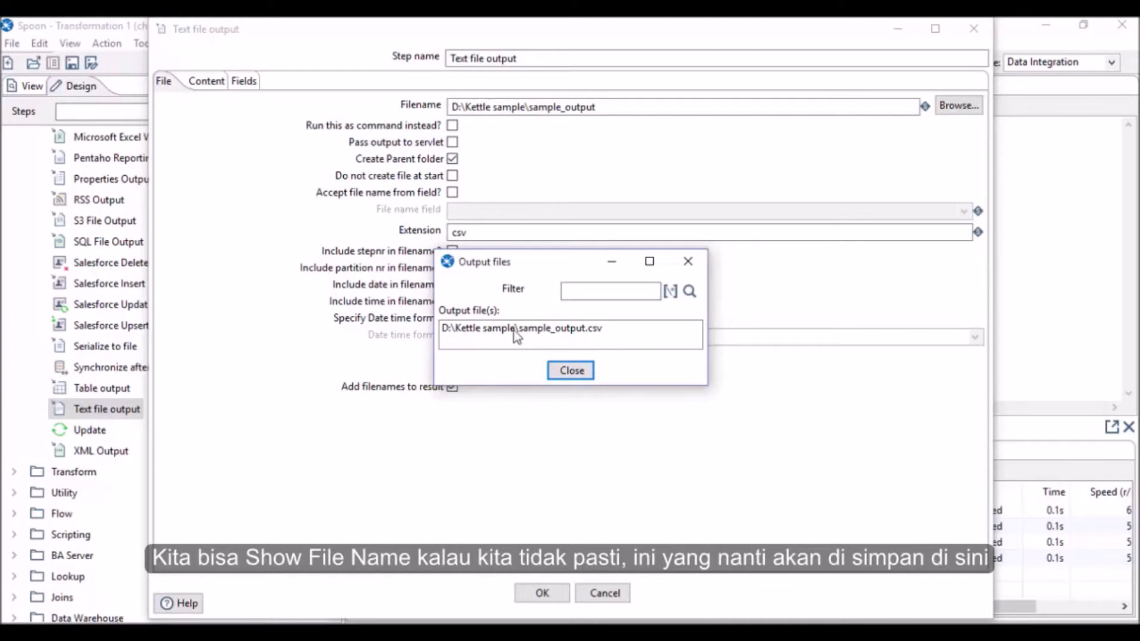
{"action": "left_click", "coordinate": [572, 373]}
Step: Load all incoming fields into Text file output, clear the Full Name length, and apply the step settings
{"action": "left_click", "coordinate": [242, 82]}
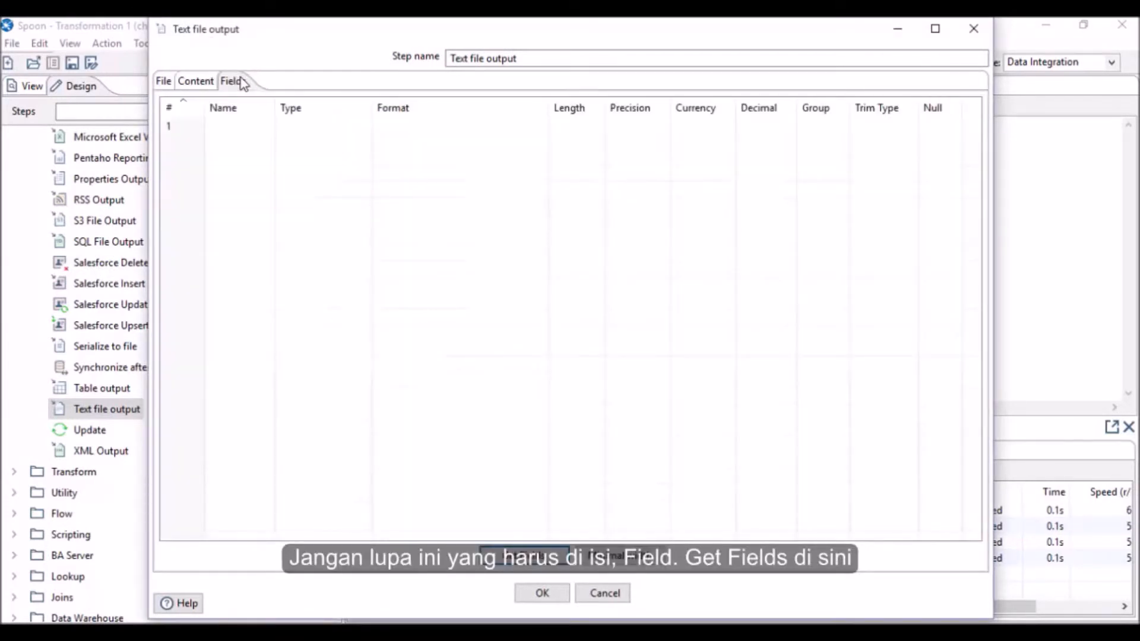
{"action": "left_click", "coordinate": [524, 562]}
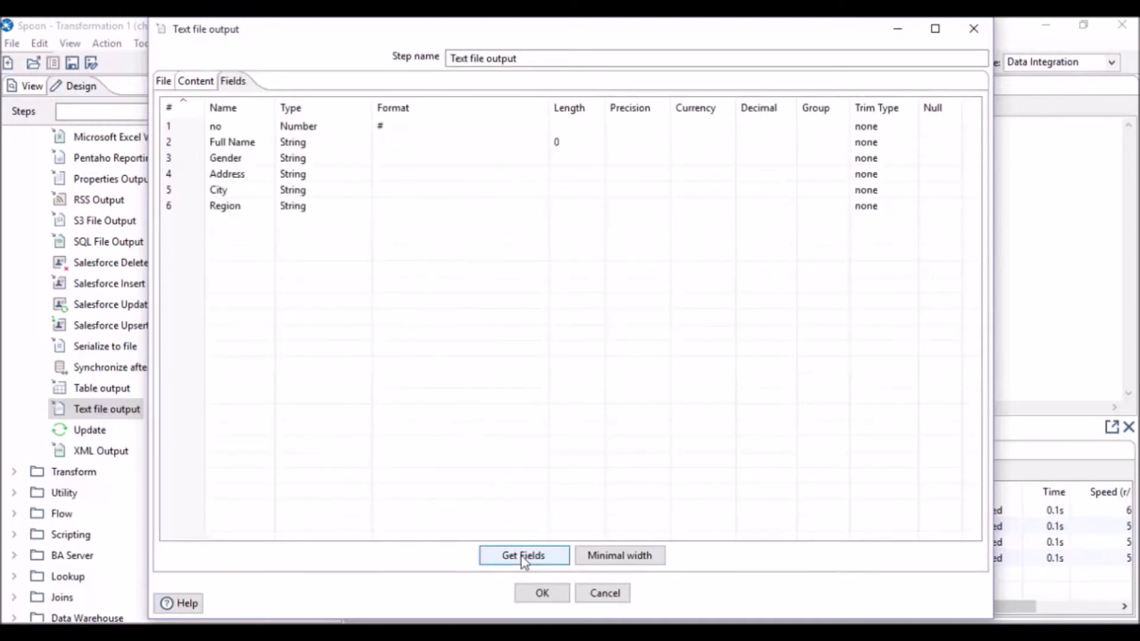
{"action": "left_click", "coordinate": [562, 143]}
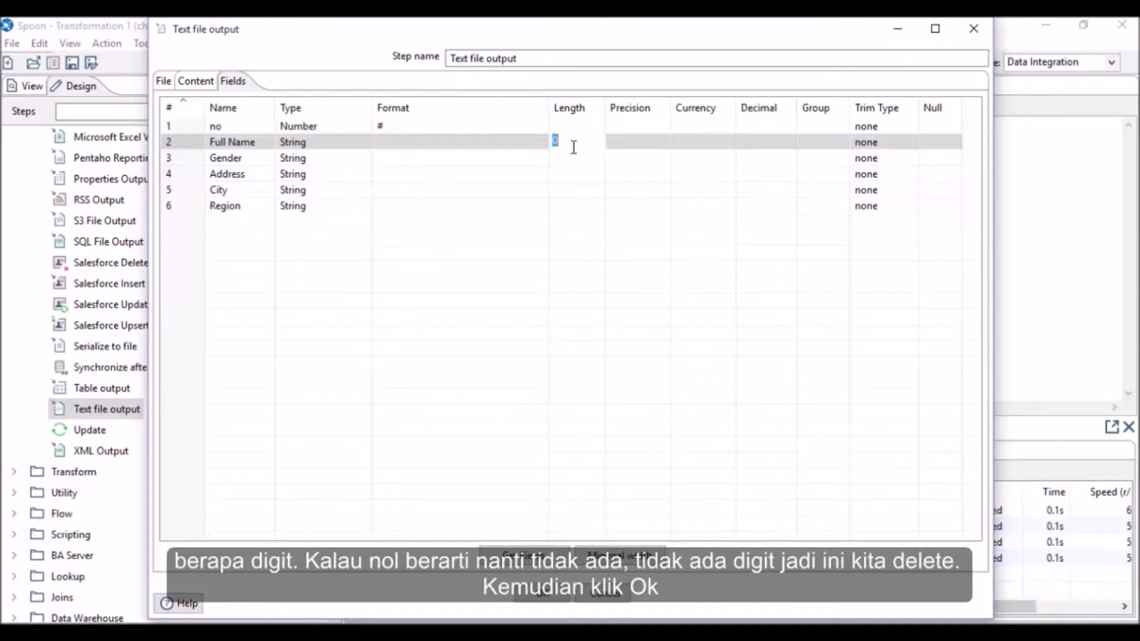
{"action": "left_click", "coordinate": [538, 602]}
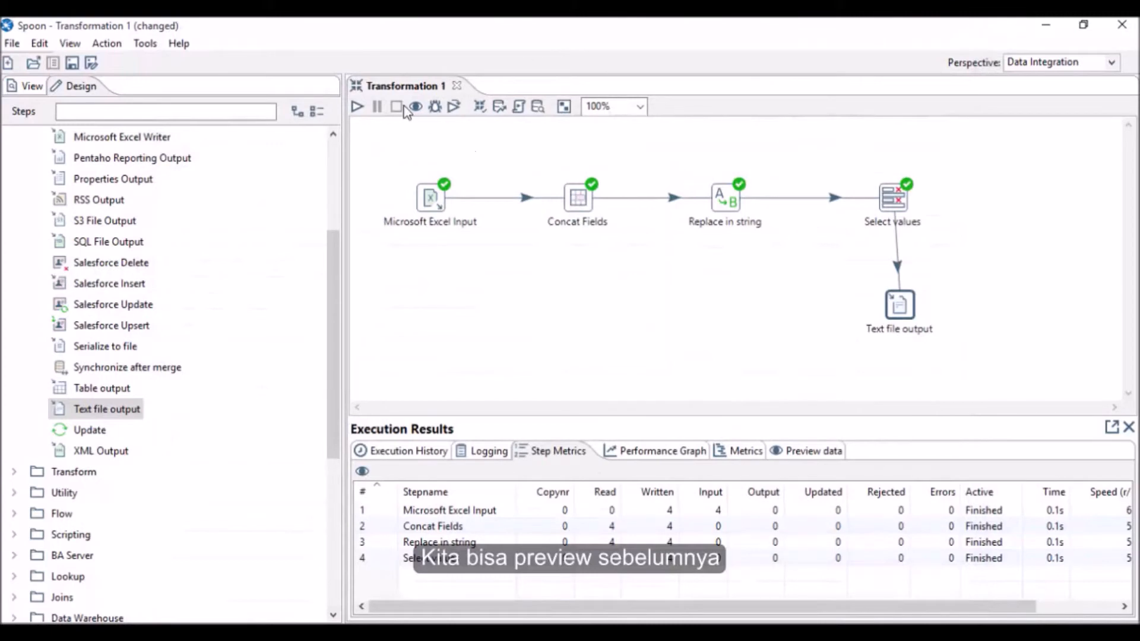
Step: Preview the rows of the Text file output step and close the preview
{"action": "left_click", "coordinate": [416, 107]}
{"action": "key", "text": "Return"}
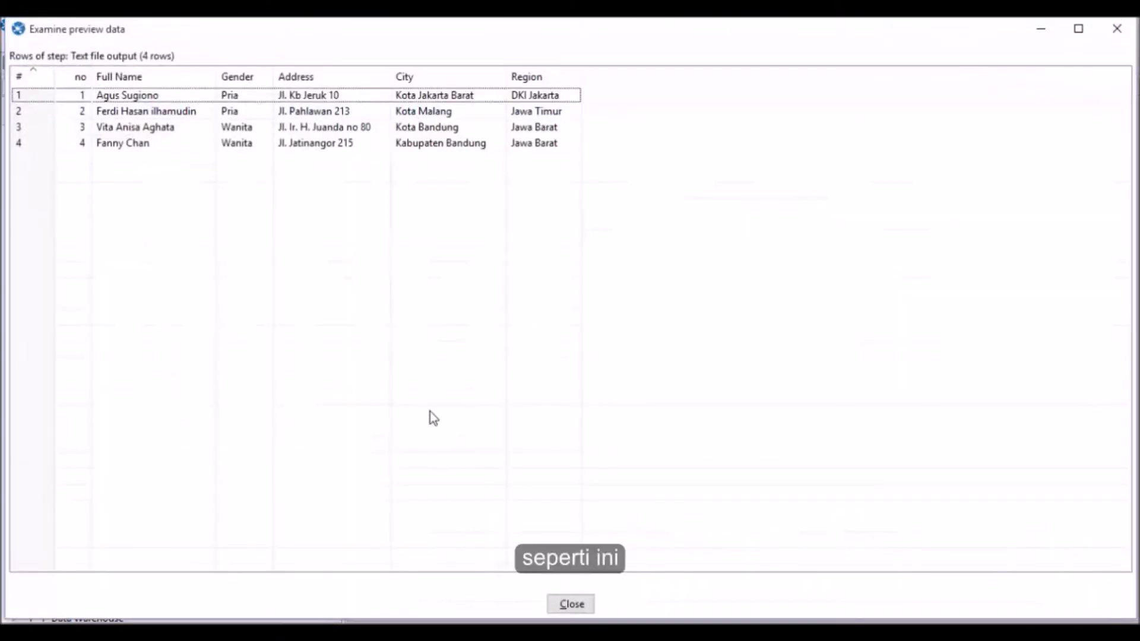
{"action": "left_click", "coordinate": [580, 610]}
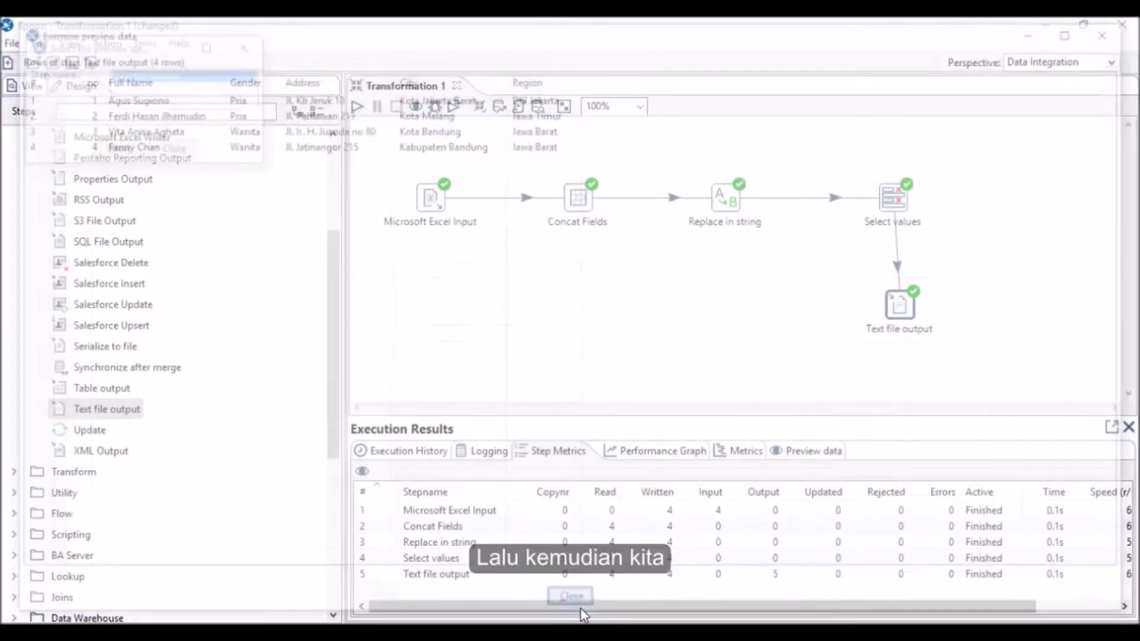
{"action": "left_click", "coordinate": [175, 150]}
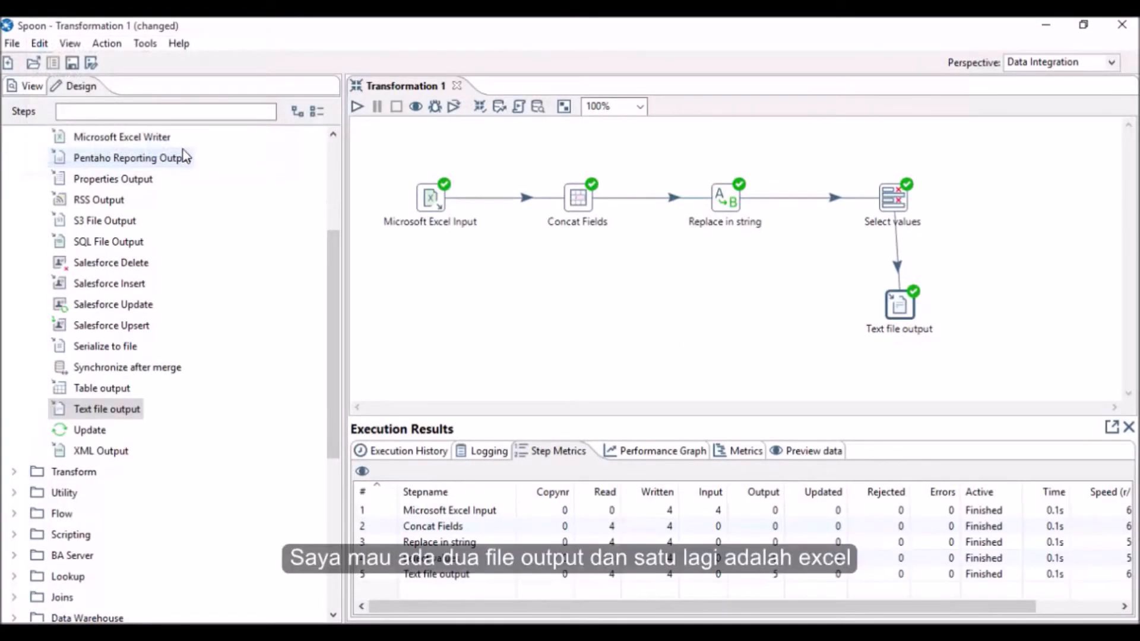
Step: Add a Microsoft Excel Output step beside Text file output, fed by the main output of Select values with rows copied to both destinations
{"action": "left_click", "coordinate": [158, 111]}
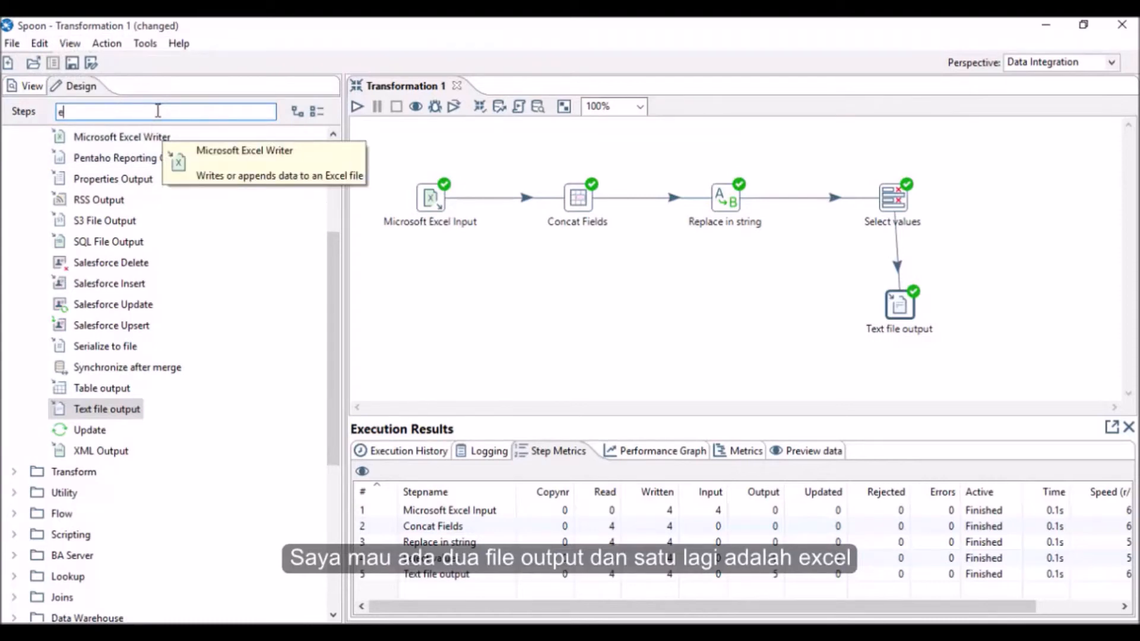
{"action": "type", "text": "excel"}
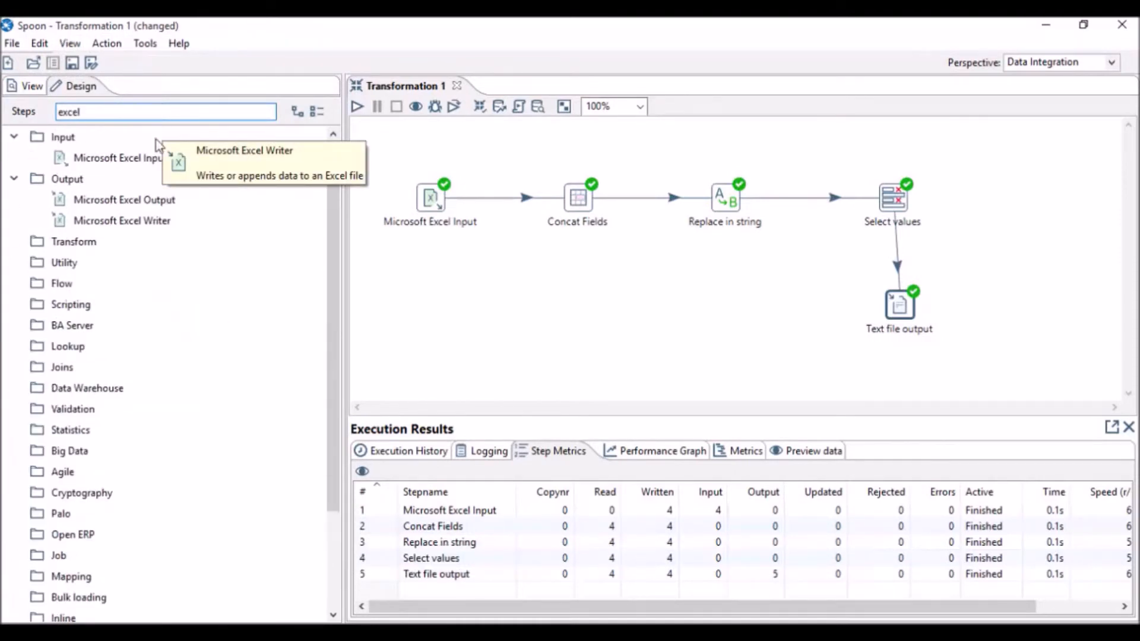
{"action": "left_click_drag", "start_coordinate": [177, 201], "coordinate": [815, 322]}
{"action": "left_click_drag", "start_coordinate": [898, 202], "coordinate": [815, 306]}
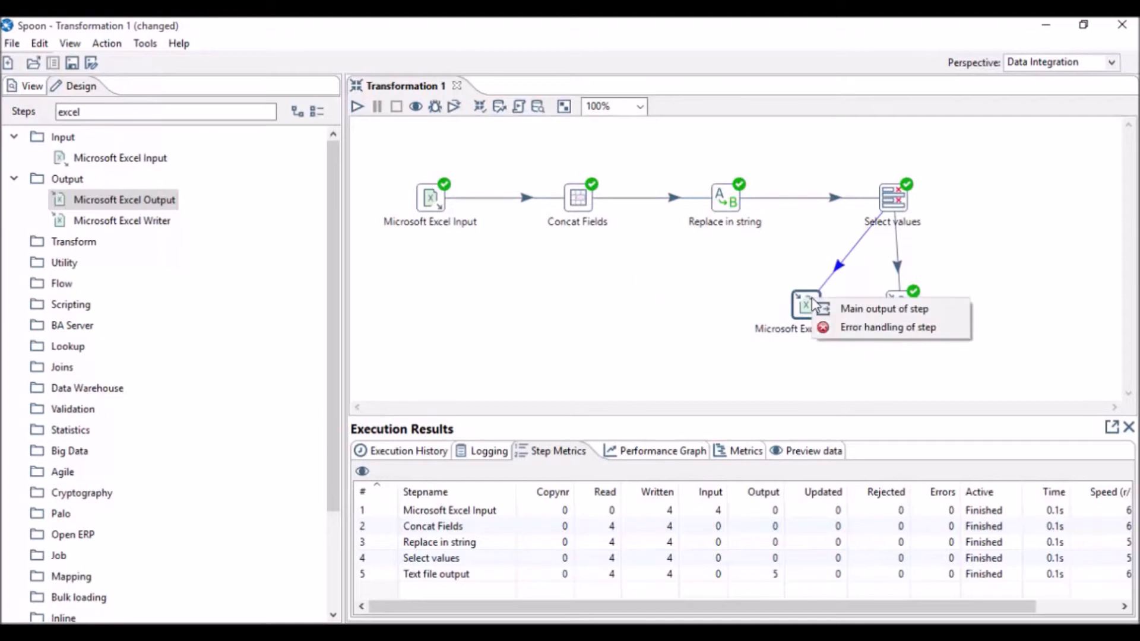
{"action": "left_click", "coordinate": [829, 310]}
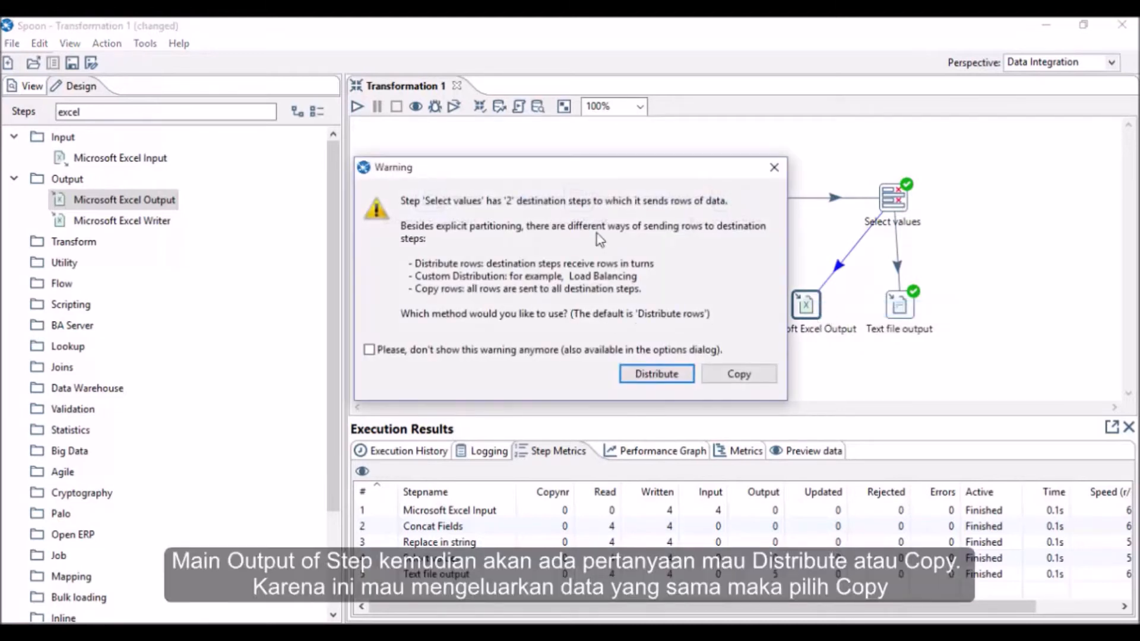
{"action": "left_click", "coordinate": [726, 381]}
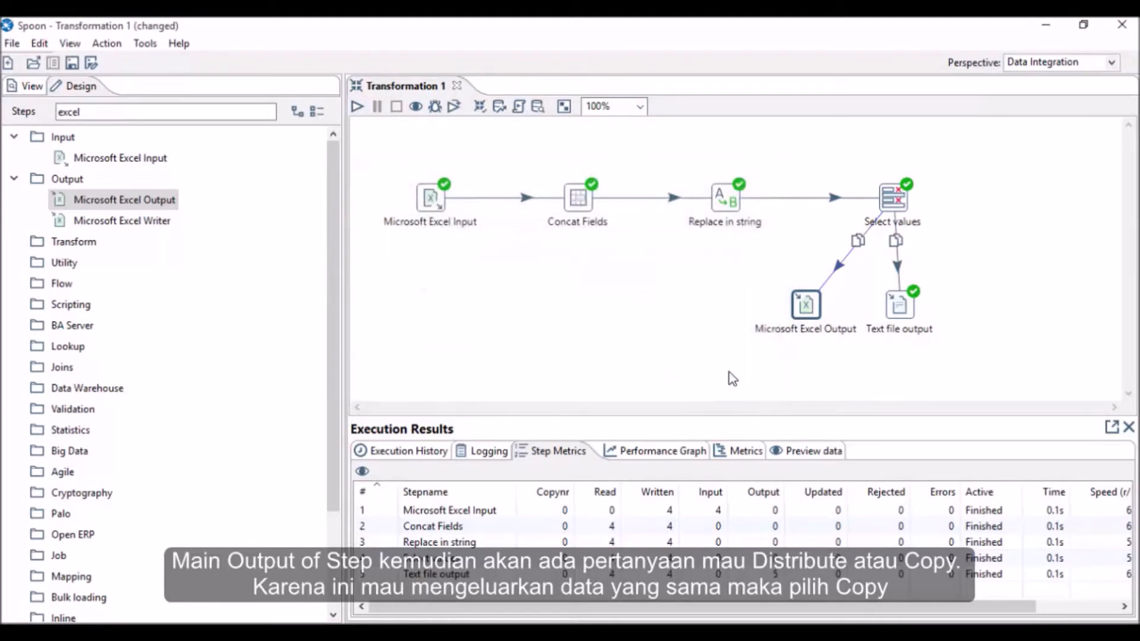
Step: Set the Microsoft Excel Output filename to D:\Kettle sample\sample_output, leaving .xls out of the filename
{"action": "double_click", "coordinate": [810, 310]}
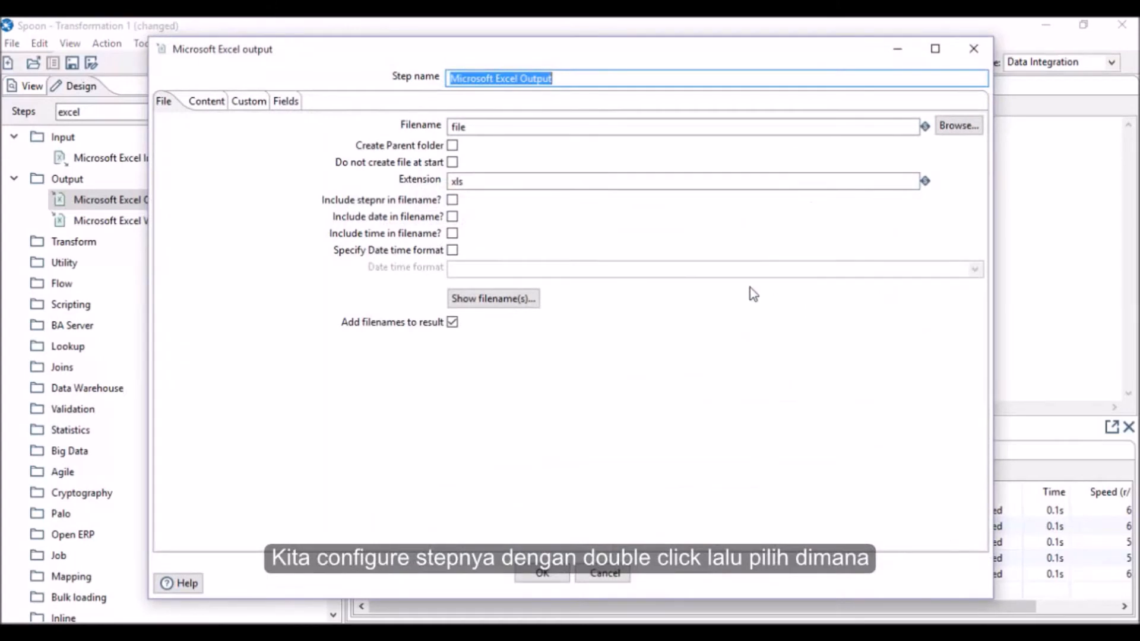
{"action": "left_click", "coordinate": [949, 127]}
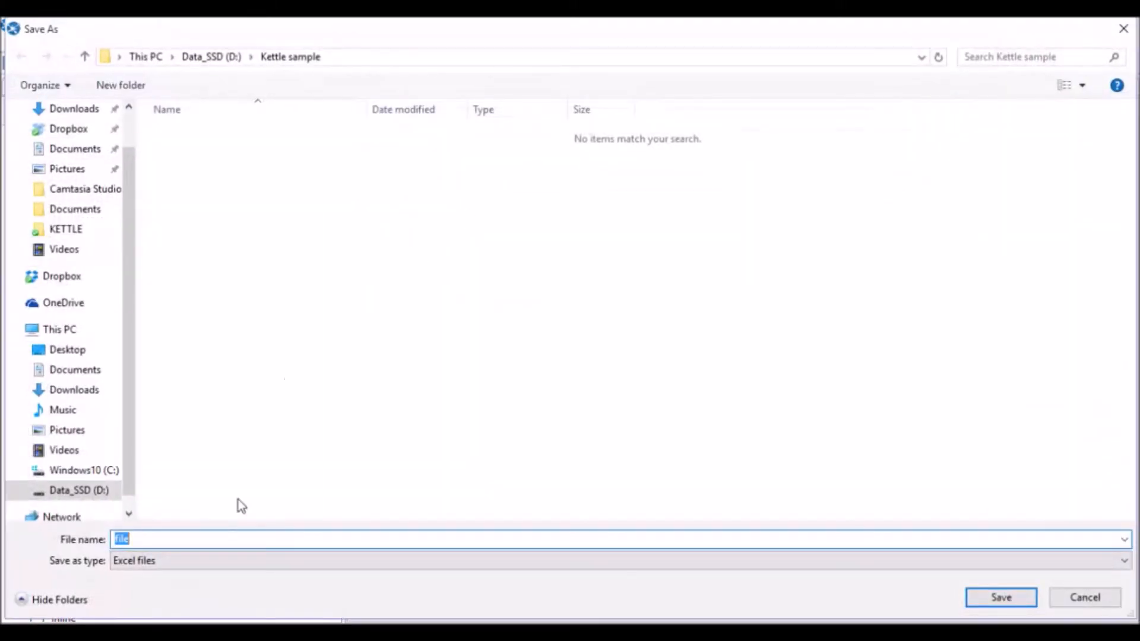
{"action": "type", "text": "sample_output"}
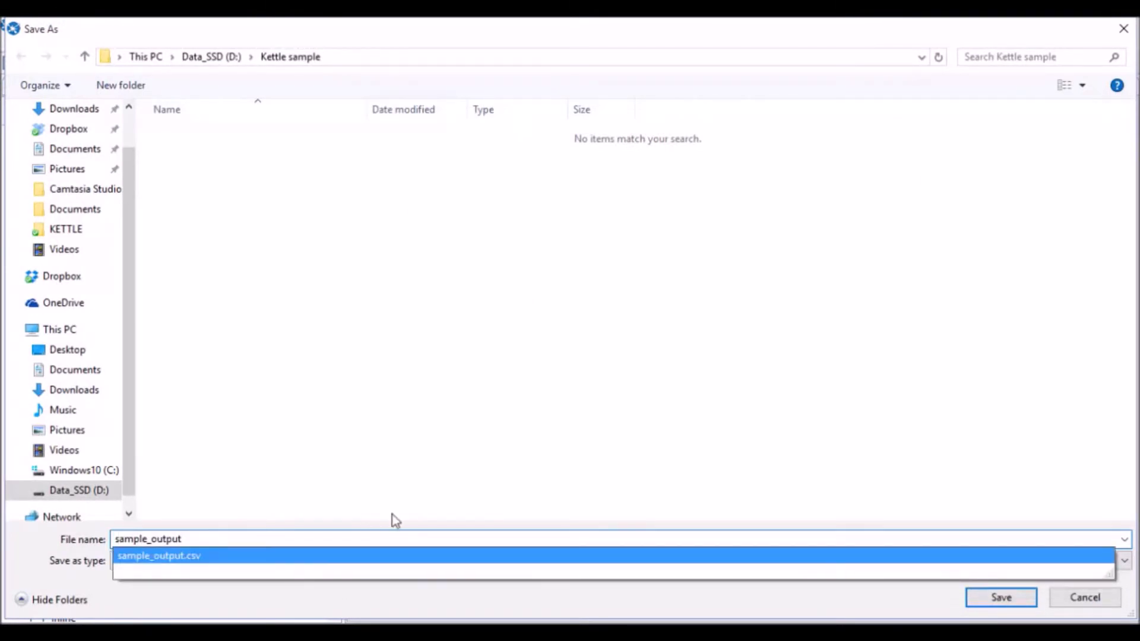
{"action": "left_click", "coordinate": [980, 600]}
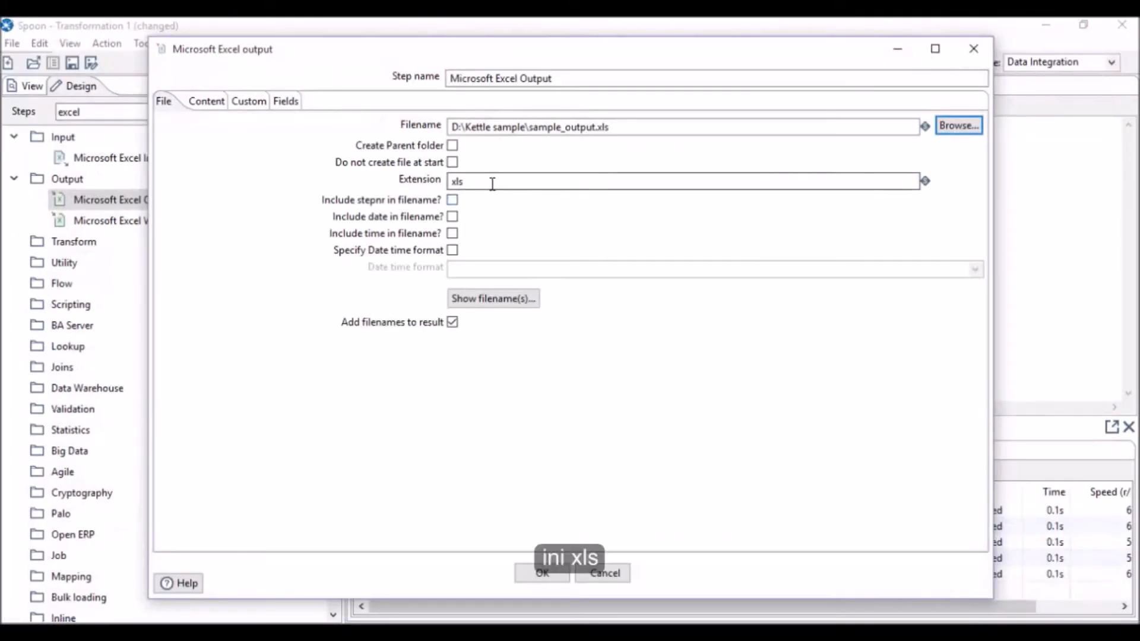
{"action": "left_click", "coordinate": [649, 126]}
{"action": "key", "text": "BackSpace"}
{"action": "key", "text": "BackSpace"}
{"action": "key", "text": "BackSpace"}
{"action": "key", "text": "BackSpace"}
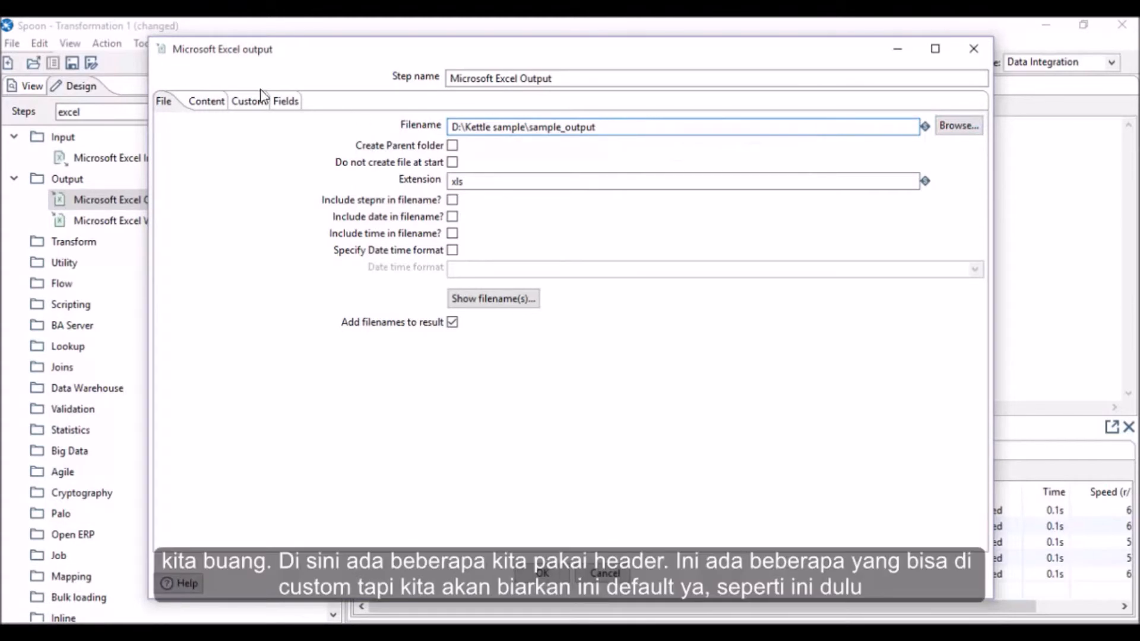
Step: Review the Excel output's content and font options, load all incoming fields into the step, and apply its settings
{"action": "left_click", "coordinate": [214, 105]}
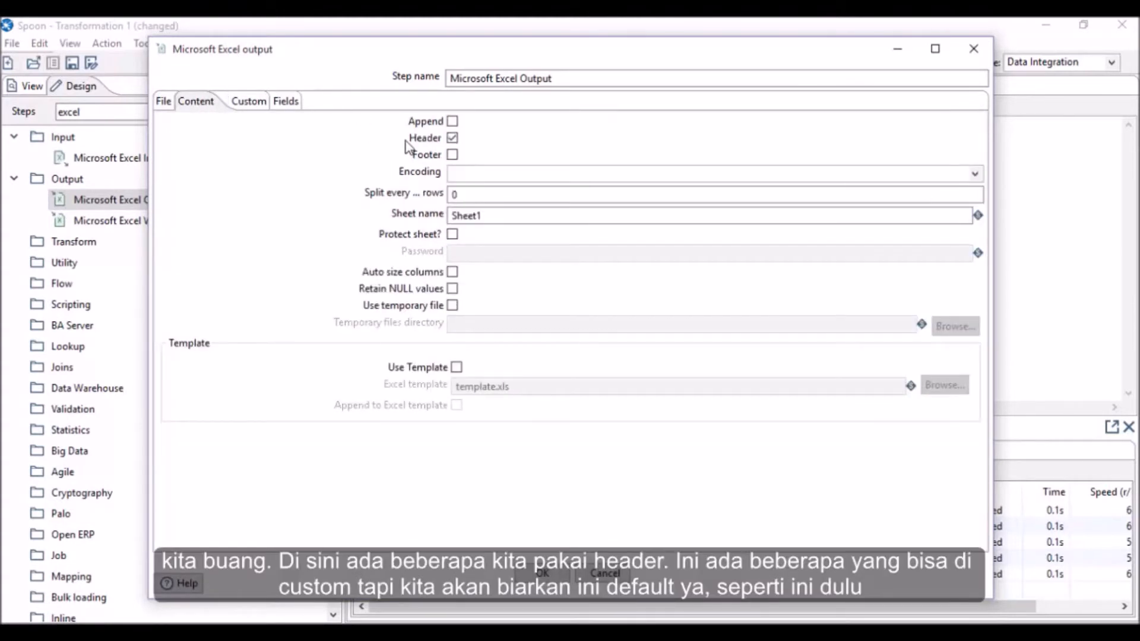
{"action": "left_click", "coordinate": [240, 106]}
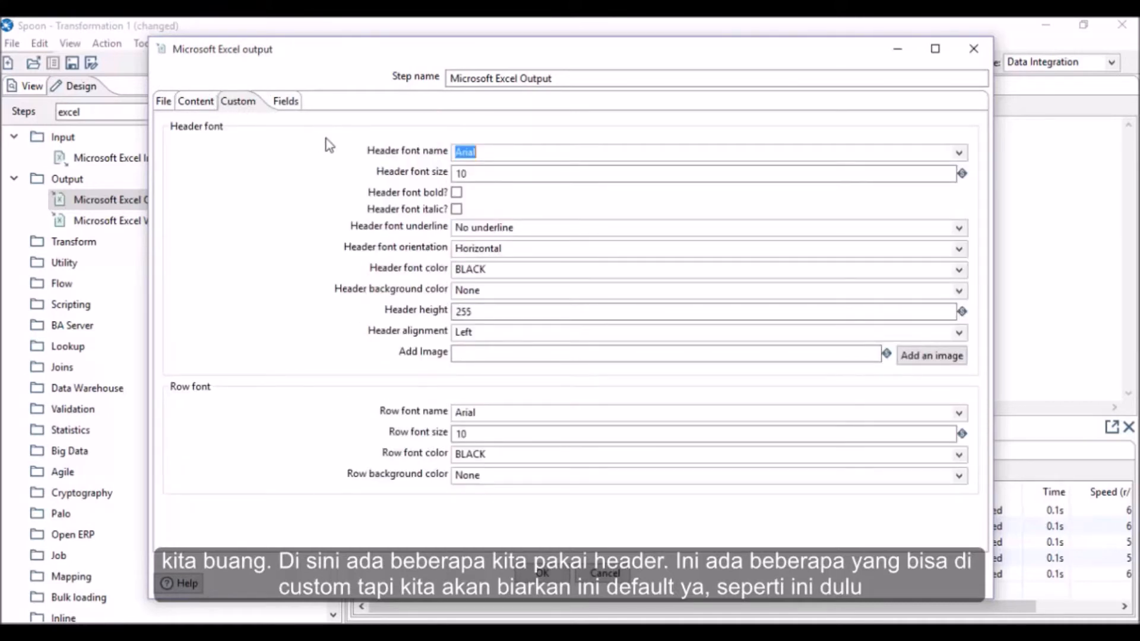
{"action": "left_click", "coordinate": [279, 100]}
{"action": "left_click", "coordinate": [542, 535]}
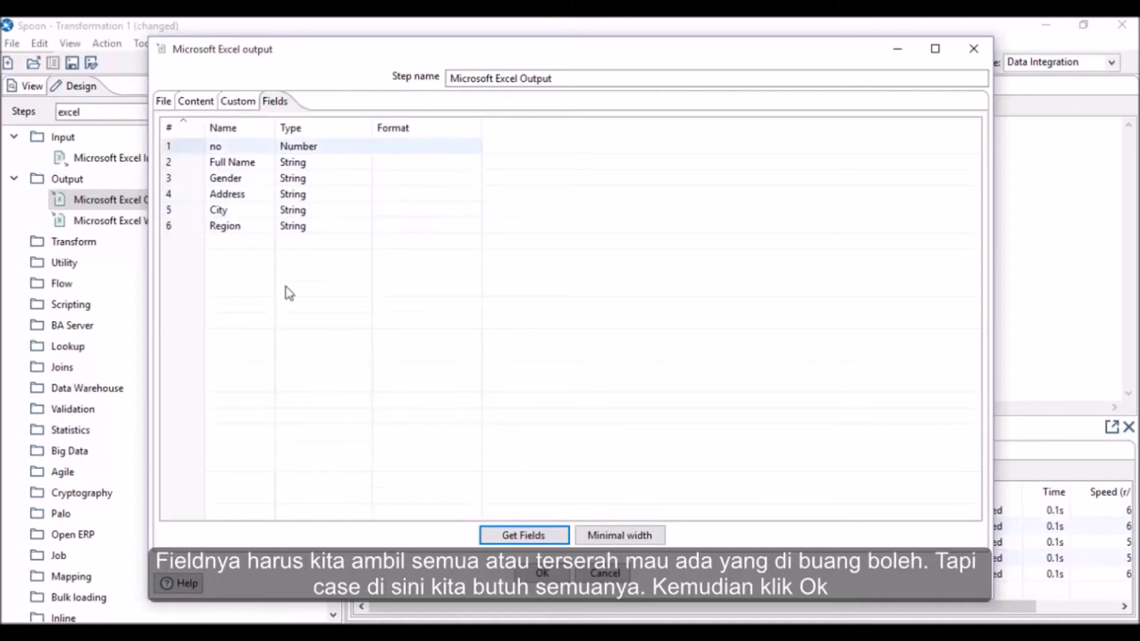
{"action": "left_click", "coordinate": [554, 575]}
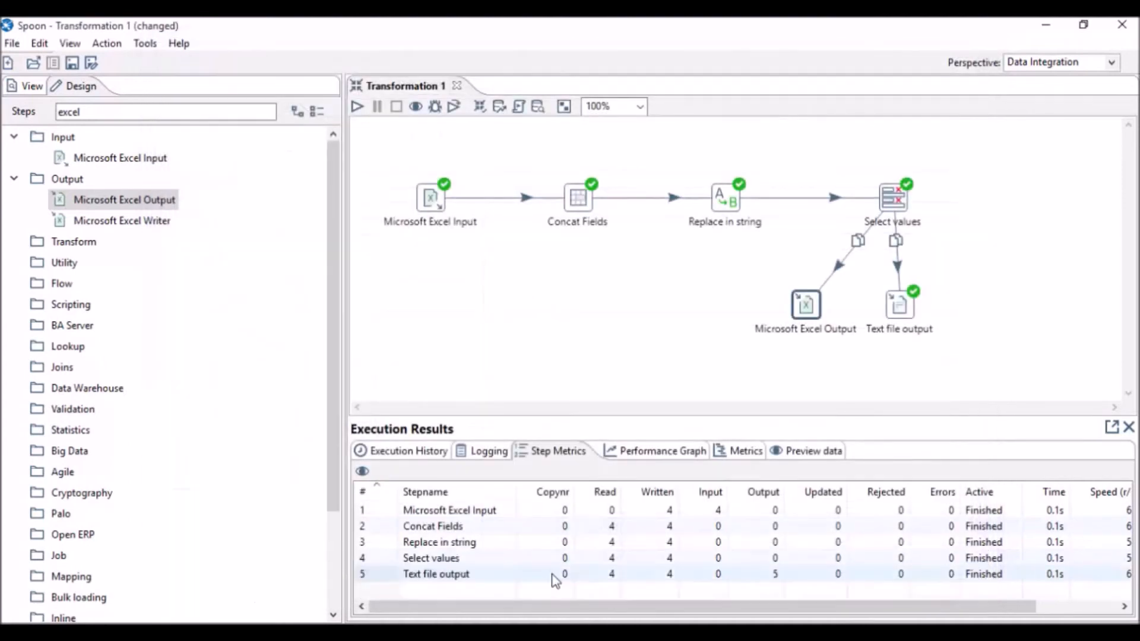
Step: Save the transformation as sample1 in the Kettle sample folder on drive D
{"action": "left_click", "coordinate": [711, 316]}
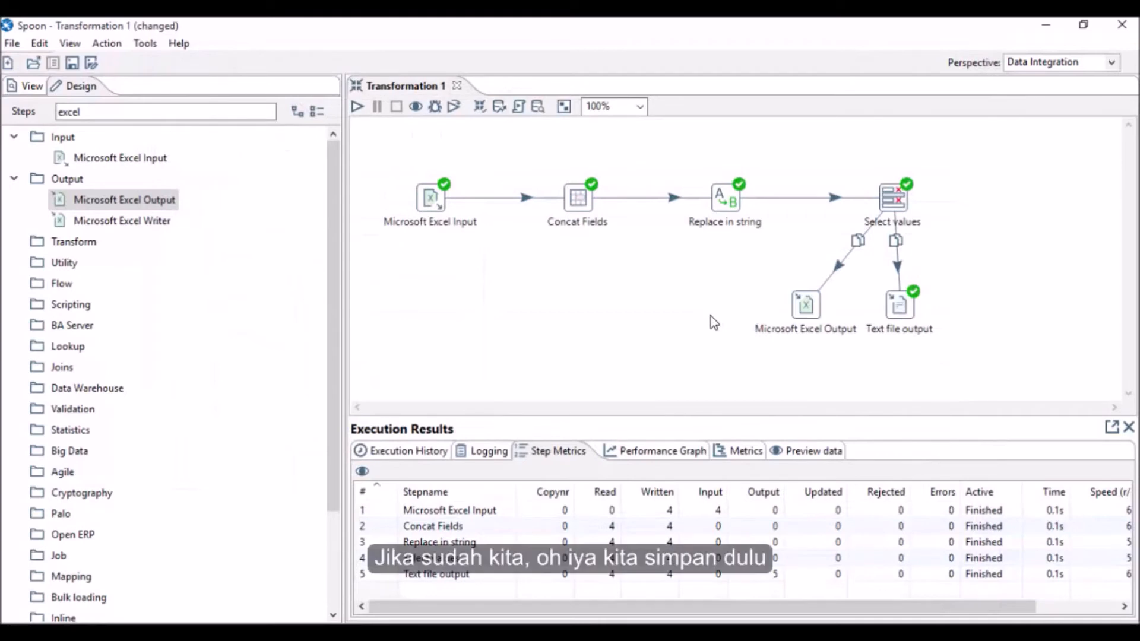
{"action": "left_click", "coordinate": [72, 62]}
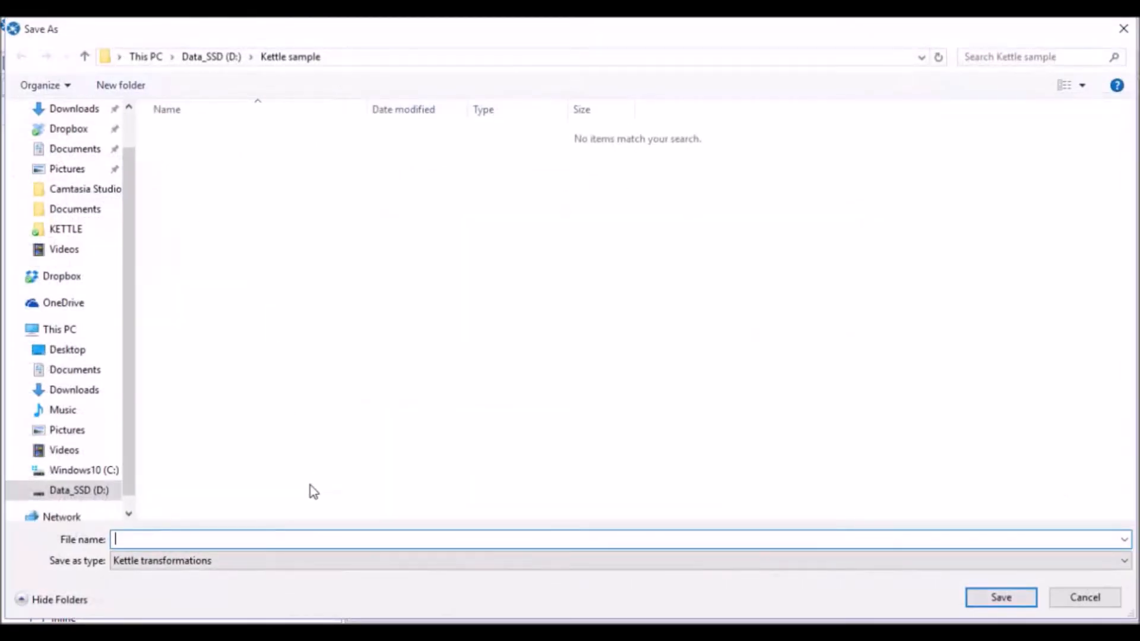
{"action": "type", "text": "sampl"}
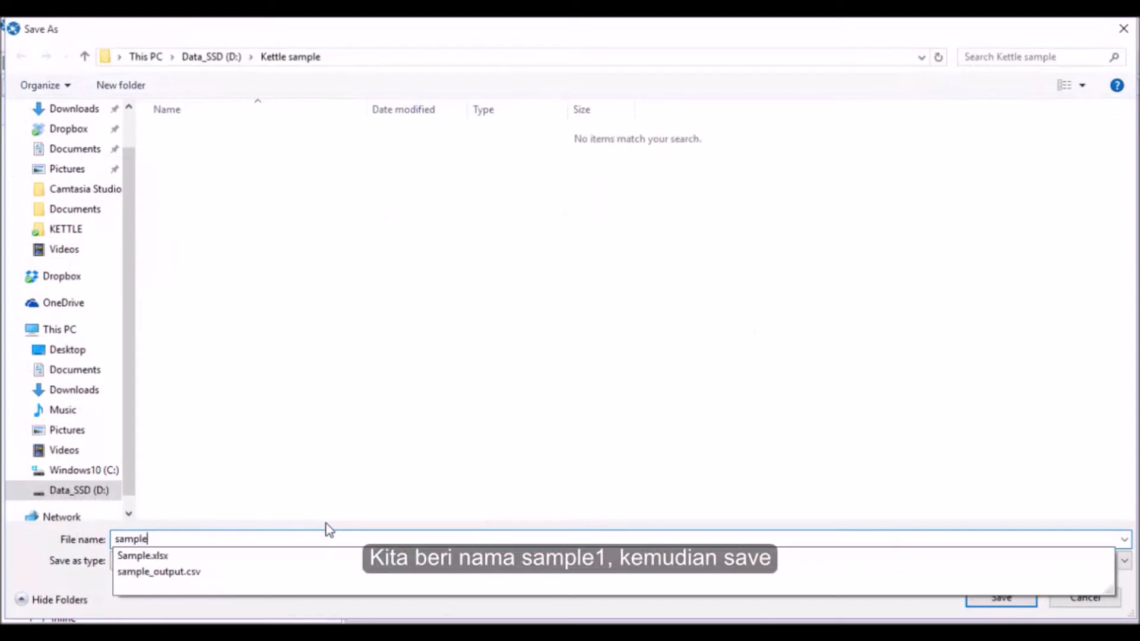
{"action": "type", "text": "e1"}
{"action": "key", "text": "Return"}
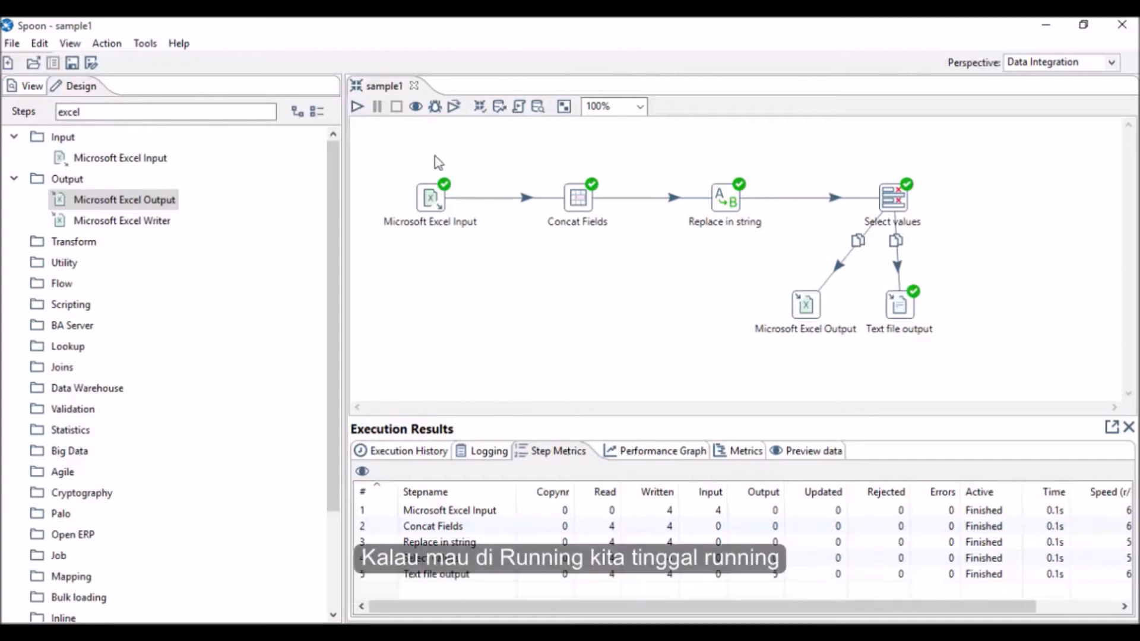
Step: Bring up the transformation's execution settings, and inspect the existing sample_output CSV from the Kettle sample folder in Notepad before closing it
{"action": "left_click", "coordinate": [357, 109]}
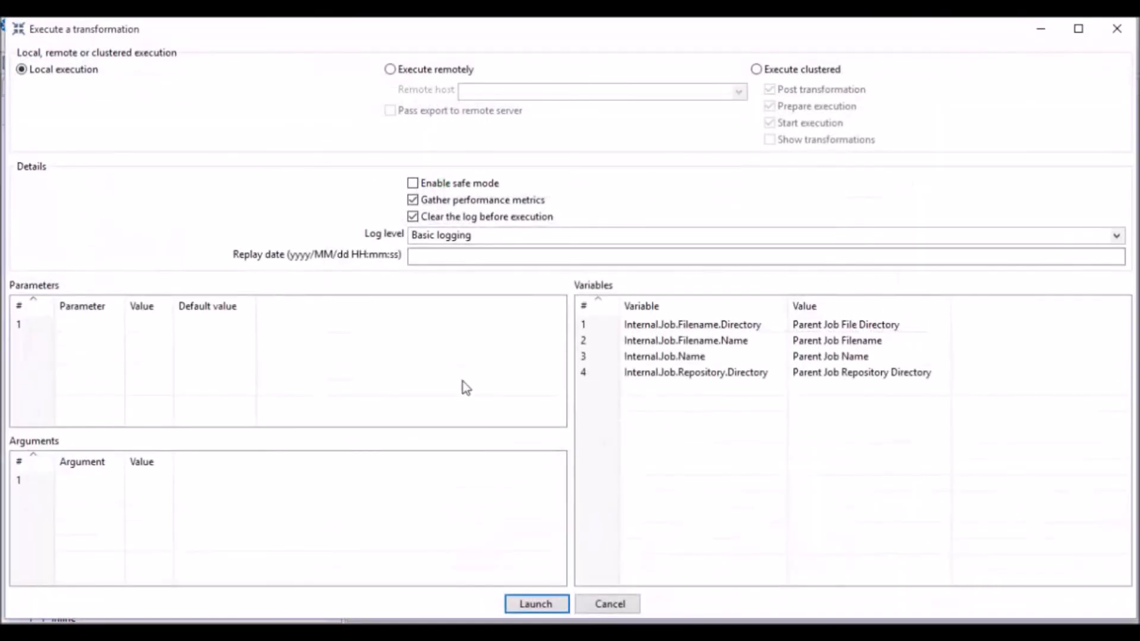
{"action": "left_click", "coordinate": [262, 621]}
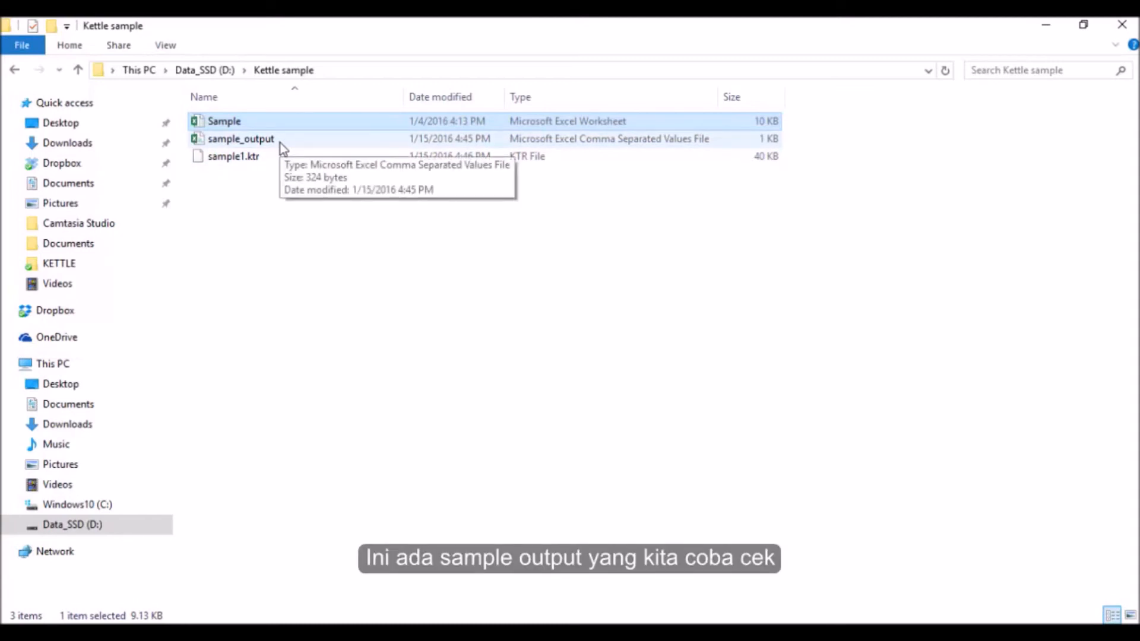
{"action": "left_click", "coordinate": [282, 240]}
{"action": "key", "text": "super+r"}
{"action": "key", "text": "Return"}
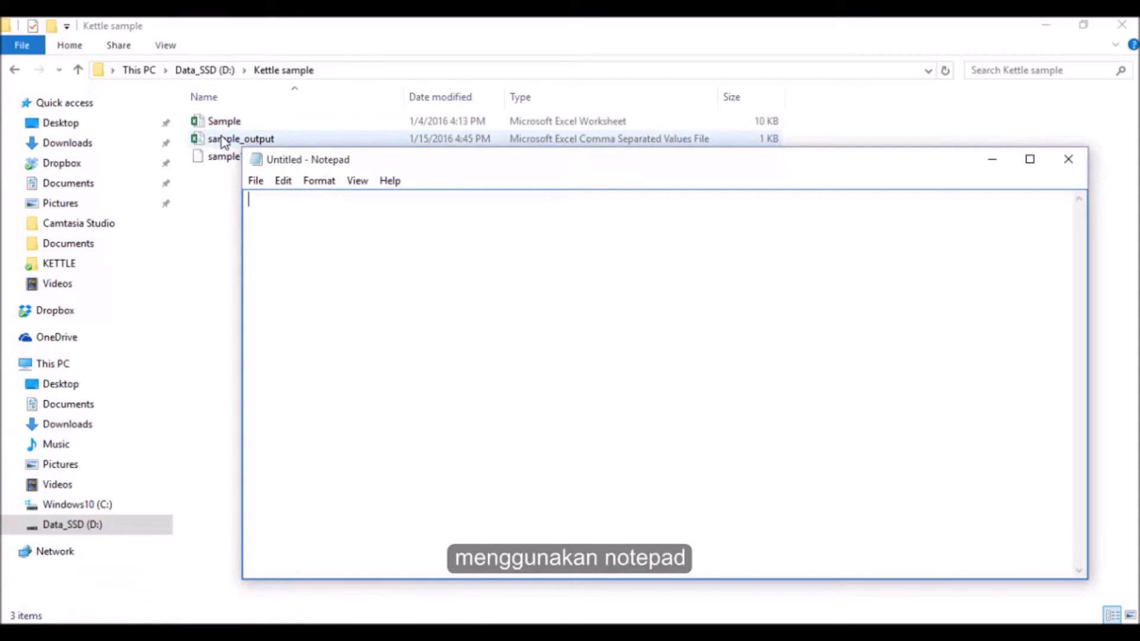
{"action": "left_click_drag", "start_coordinate": [223, 141], "coordinate": [364, 315]}
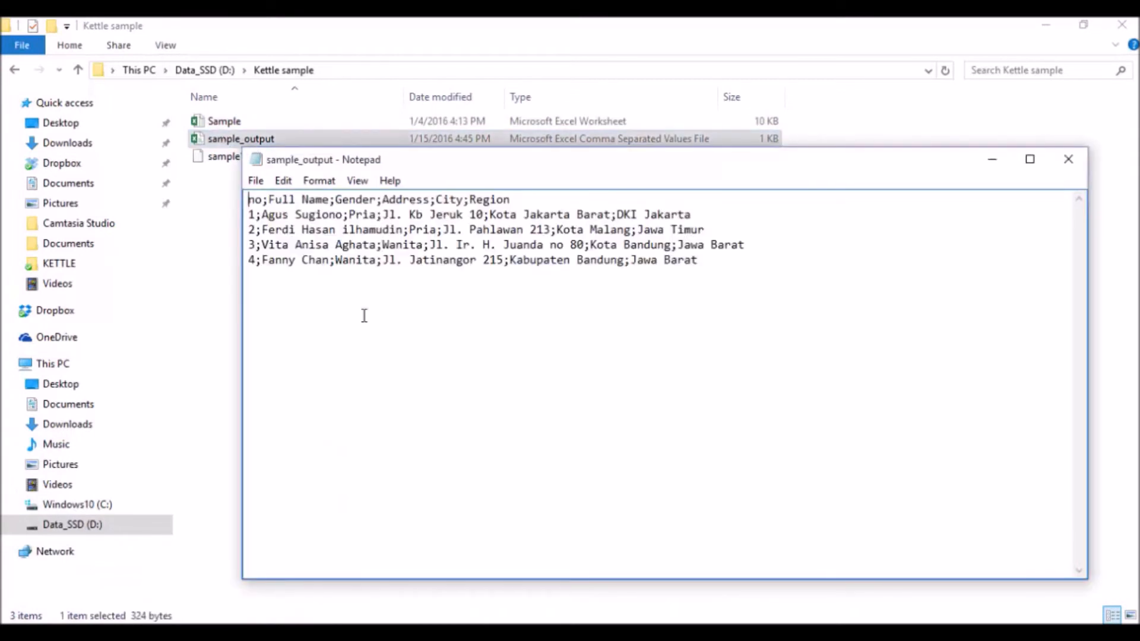
{"action": "left_click", "coordinate": [1069, 159]}
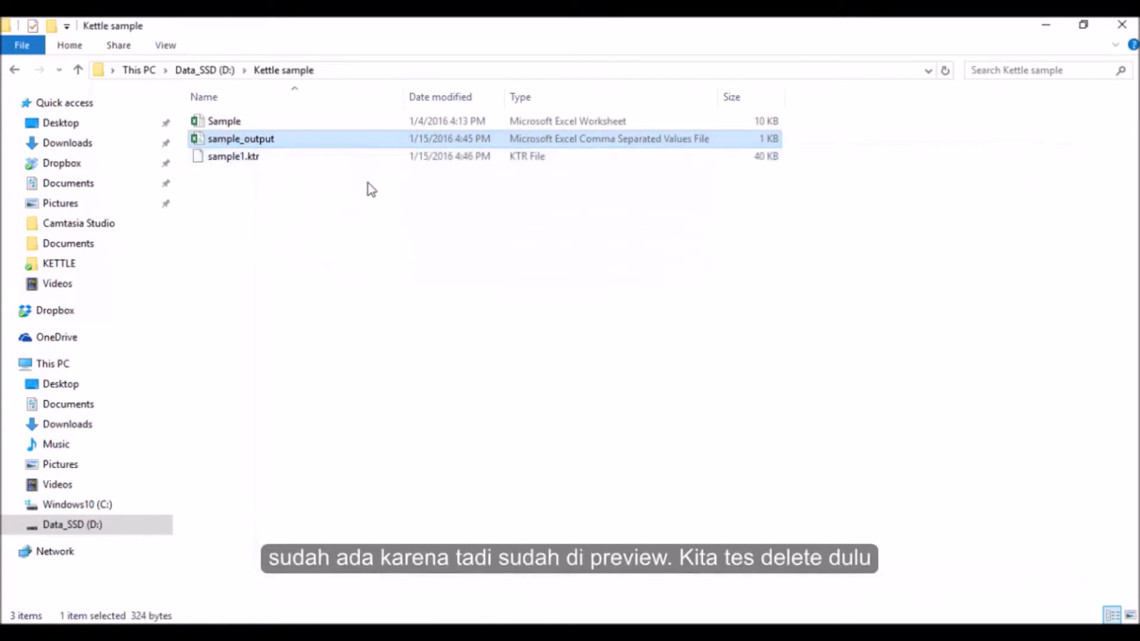
Step: Delete the old sample_output CSV from the Kettle sample folder and launch the transformation with local execution
{"action": "key", "text": "Delete"}
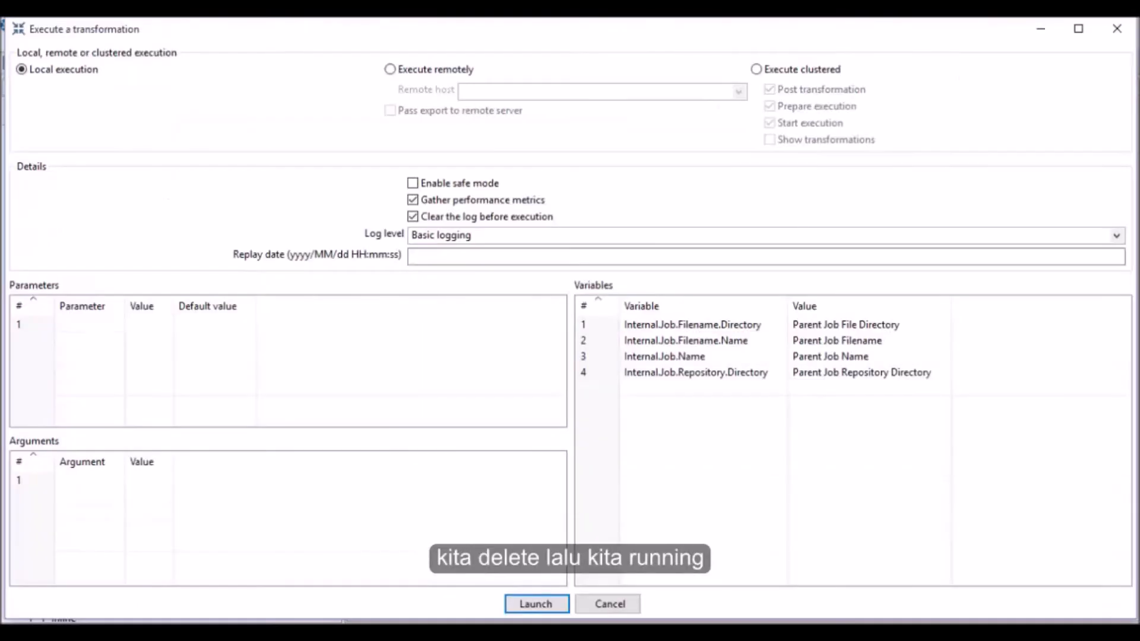
{"action": "left_click", "coordinate": [561, 606]}
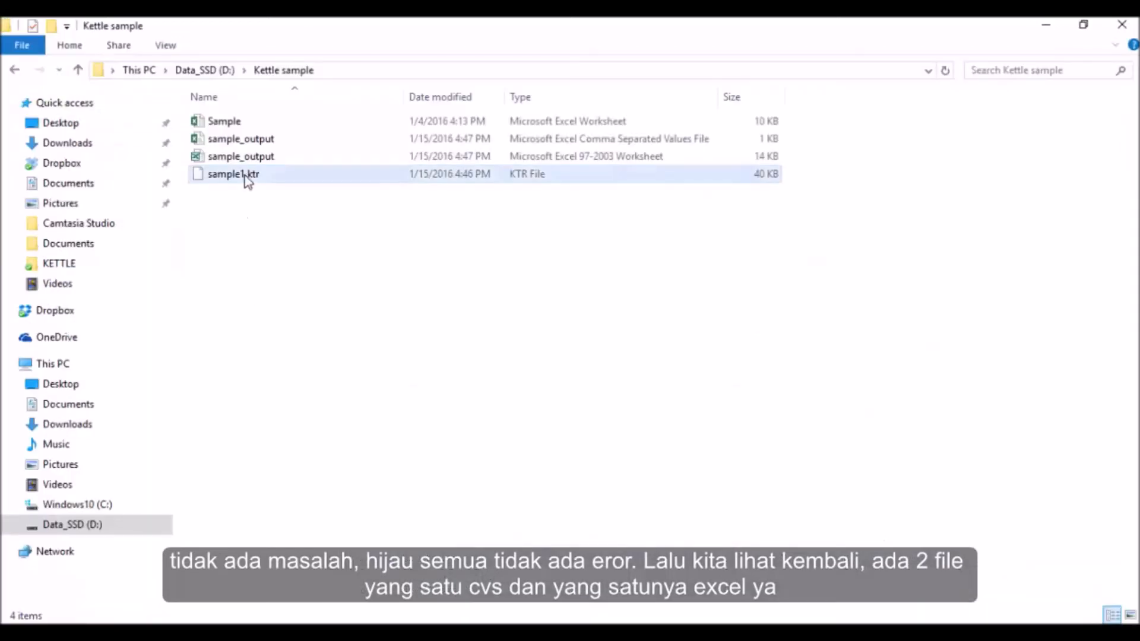
Step: Examine the newly generated sample_output CSV in Notepad for name spacing and field separators, and close Notepad
{"action": "left_click", "coordinate": [261, 144]}
{"action": "right_click", "coordinate": [261, 146]}
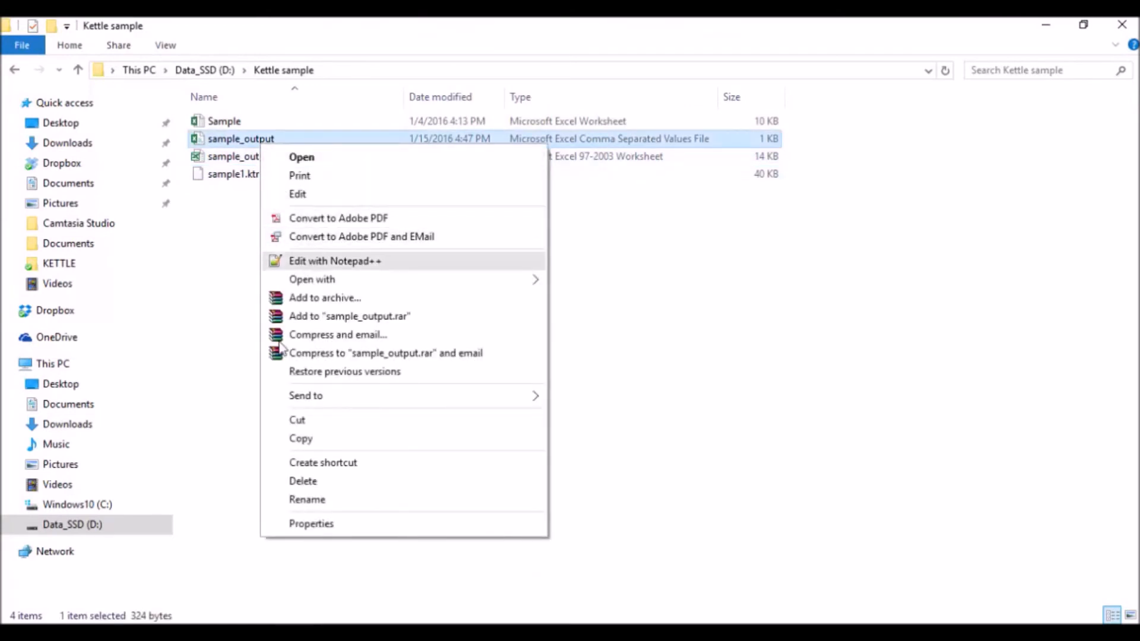
{"action": "left_click", "coordinate": [691, 422]}
{"action": "key", "text": "super+r"}
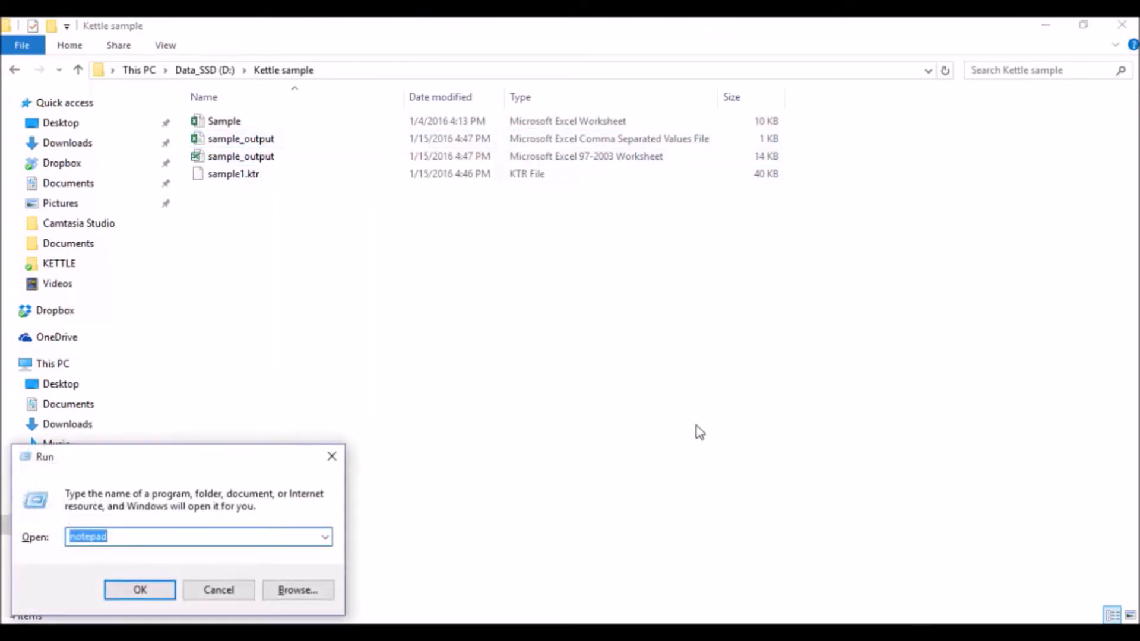
{"action": "key", "text": "Return"}
{"action": "left_click_drag", "start_coordinate": [237, 139], "coordinate": [324, 238]}
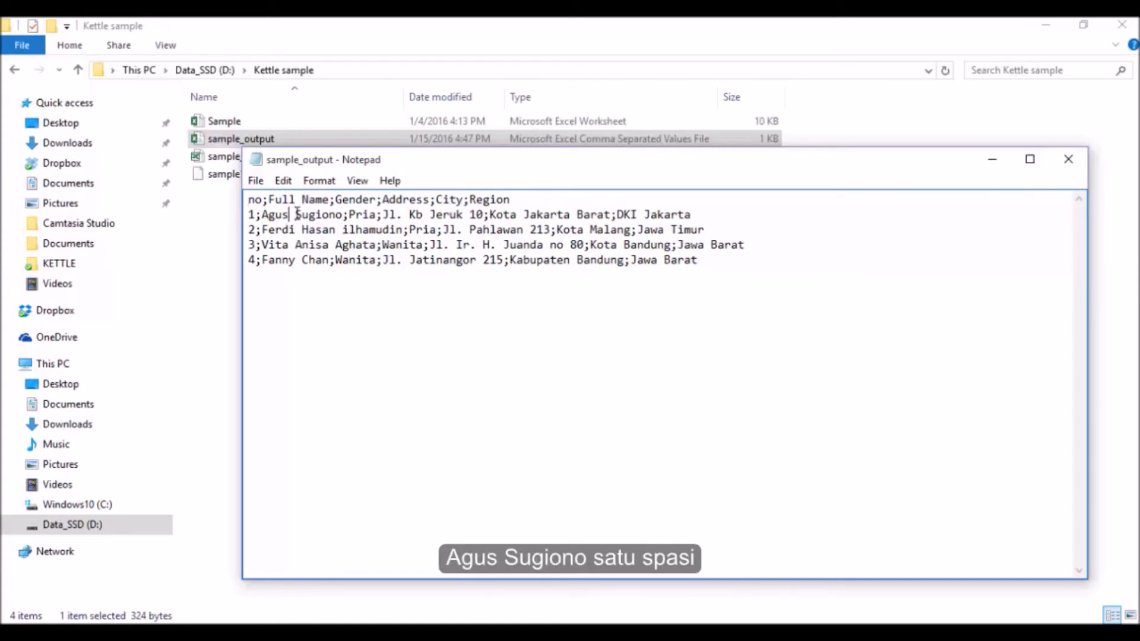
{"action": "key", "text": "Right"}
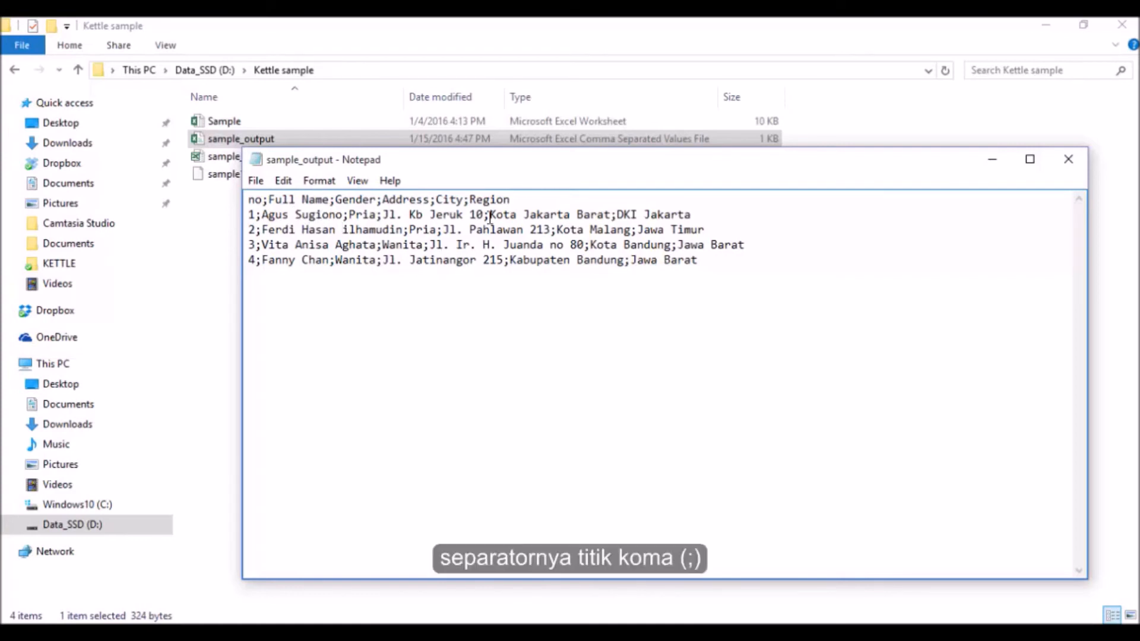
{"action": "left_click", "coordinate": [1067, 160]}
Step: Open the sample_output Excel 97-2003 file, remove the decimals from A2:A5 and autofit all columns
{"action": "double_click", "coordinate": [275, 158]}
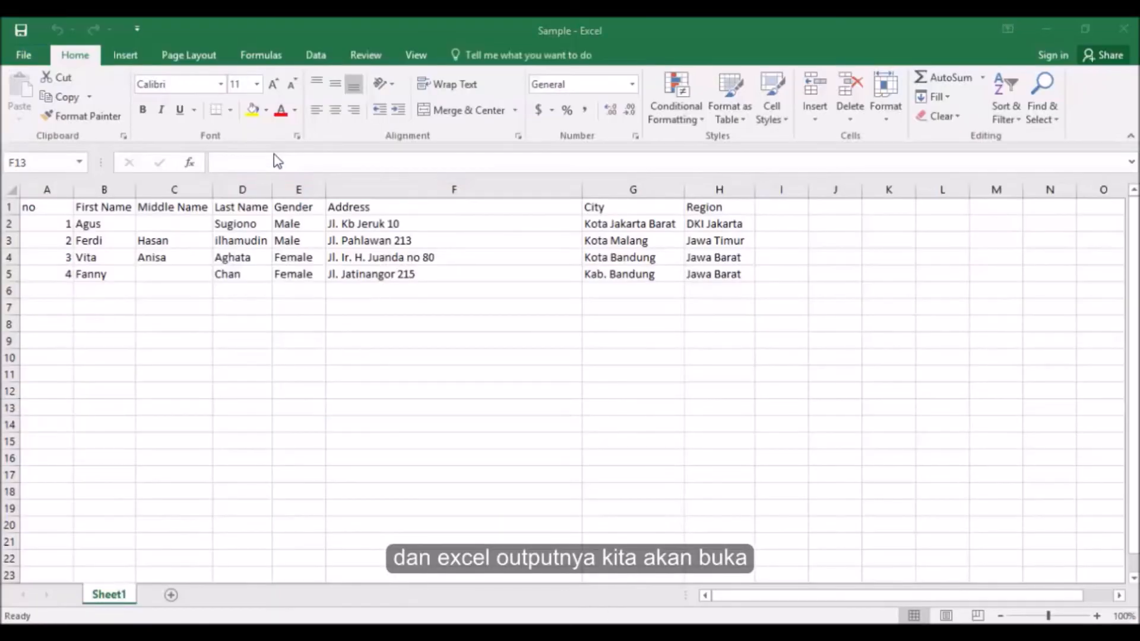
{"action": "double_click", "coordinate": [75, 190]}
{"action": "left_click_drag", "start_coordinate": [34, 218], "coordinate": [37, 260]}
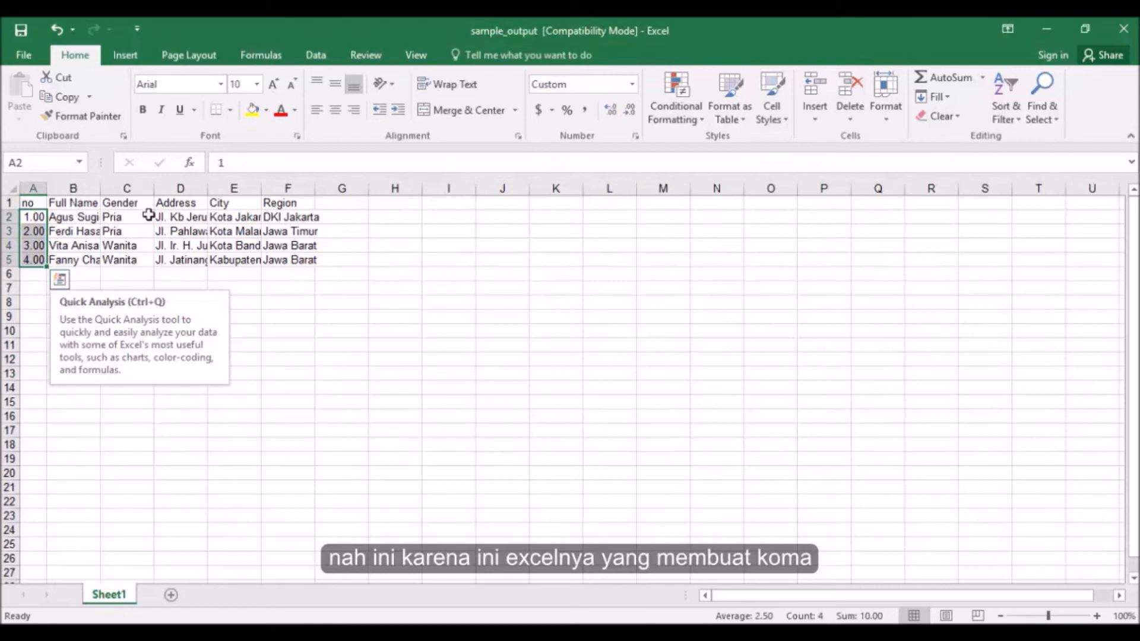
{"action": "left_click", "coordinate": [615, 116]}
{"action": "left_click", "coordinate": [631, 111]}
{"action": "left_click", "coordinate": [631, 112]}
{"action": "left_click", "coordinate": [631, 112]}
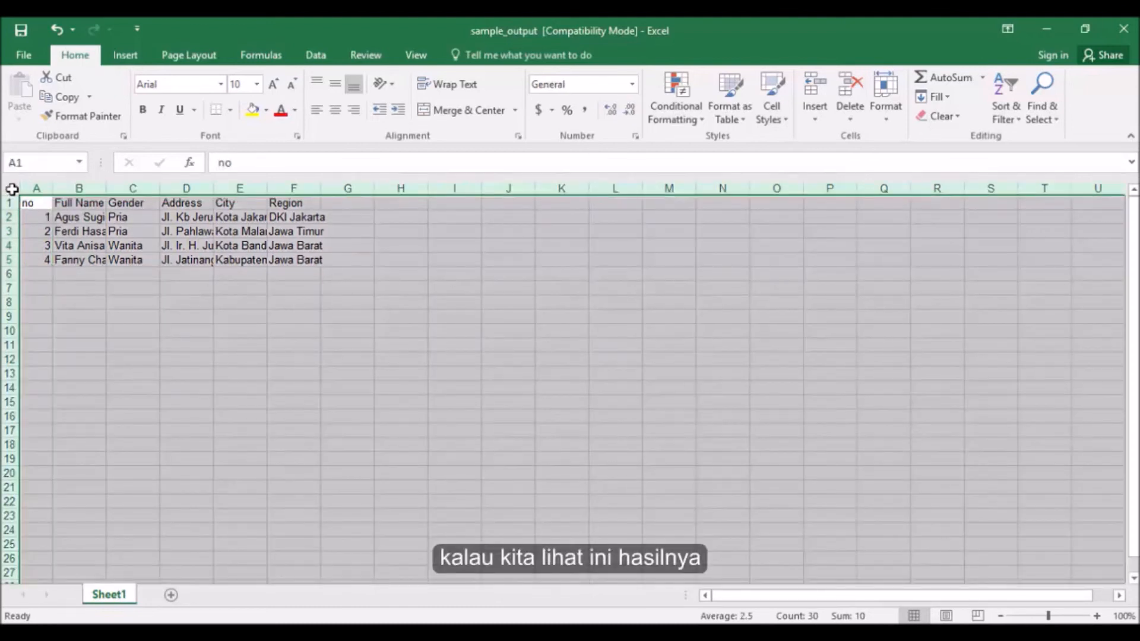
{"action": "left_click", "coordinate": [12, 188]}
{"action": "double_click", "coordinate": [51, 185]}
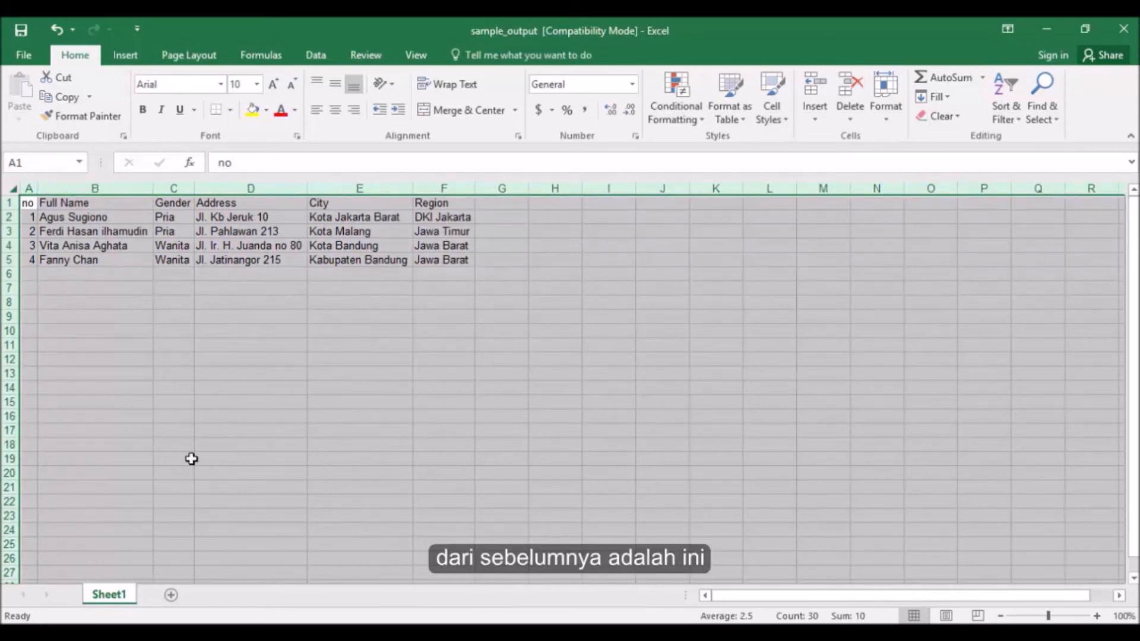
Step: Compare the Sample workbook with sample_output side by side, examining the name, gender and city columns
{"action": "left_click", "coordinate": [217, 633]}
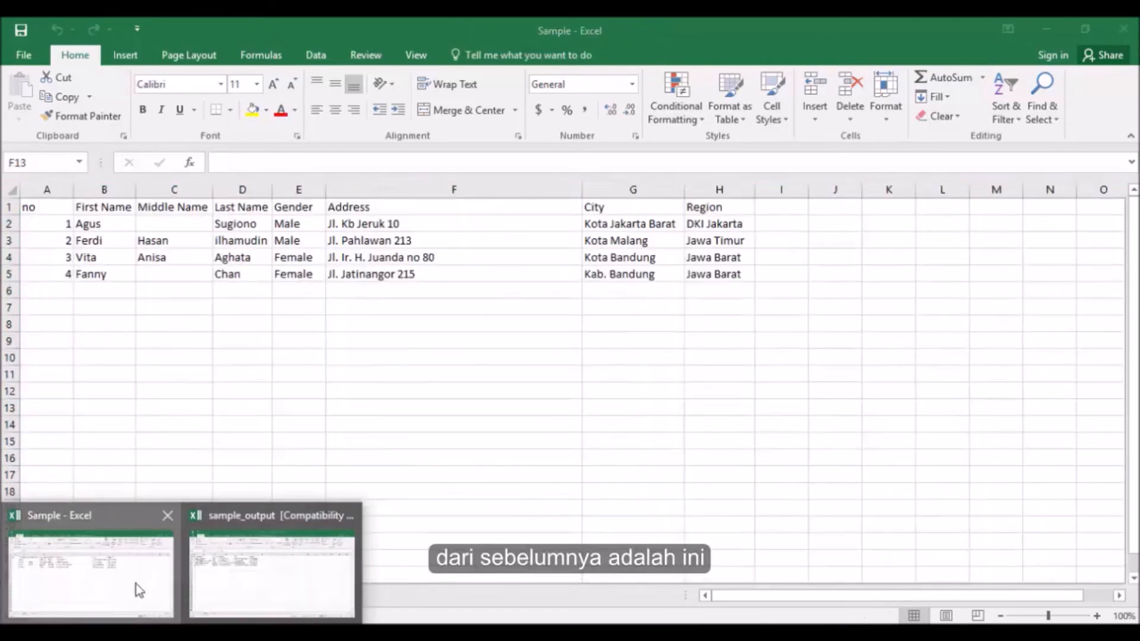
{"action": "left_click", "coordinate": [134, 585]}
{"action": "left_click_drag", "start_coordinate": [171, 21], "coordinate": [447, 63]}
{"action": "left_click_drag", "start_coordinate": [458, 65], "coordinate": [607, 241]}
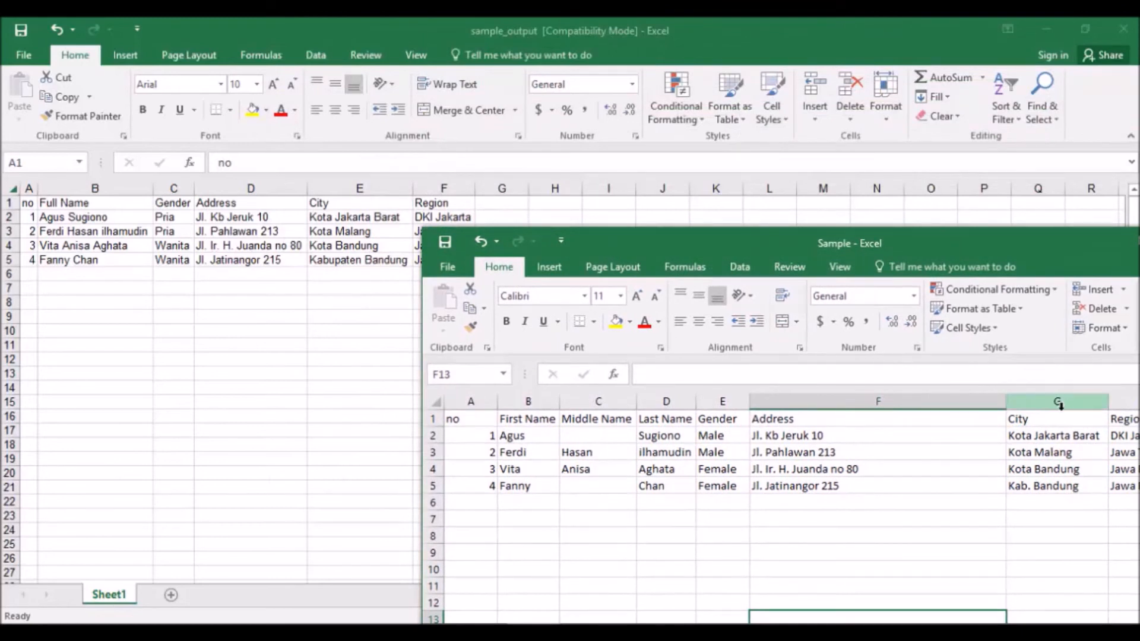
{"action": "left_click_drag", "start_coordinate": [1008, 404], "coordinate": [892, 405]}
{"action": "left_click_drag", "start_coordinate": [887, 249], "coordinate": [954, 202]}
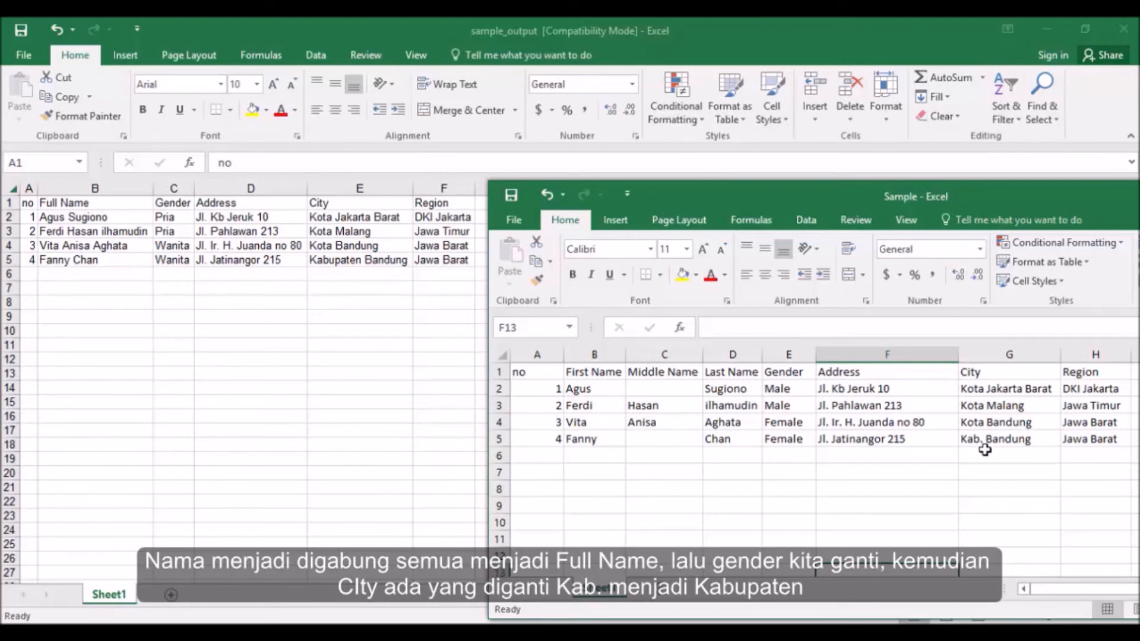
{"action": "double_click", "coordinate": [961, 187]}
Step: Switch back to Spoon and set the Text file output step's separator to a comma
{"action": "left_click", "coordinate": [677, 632]}
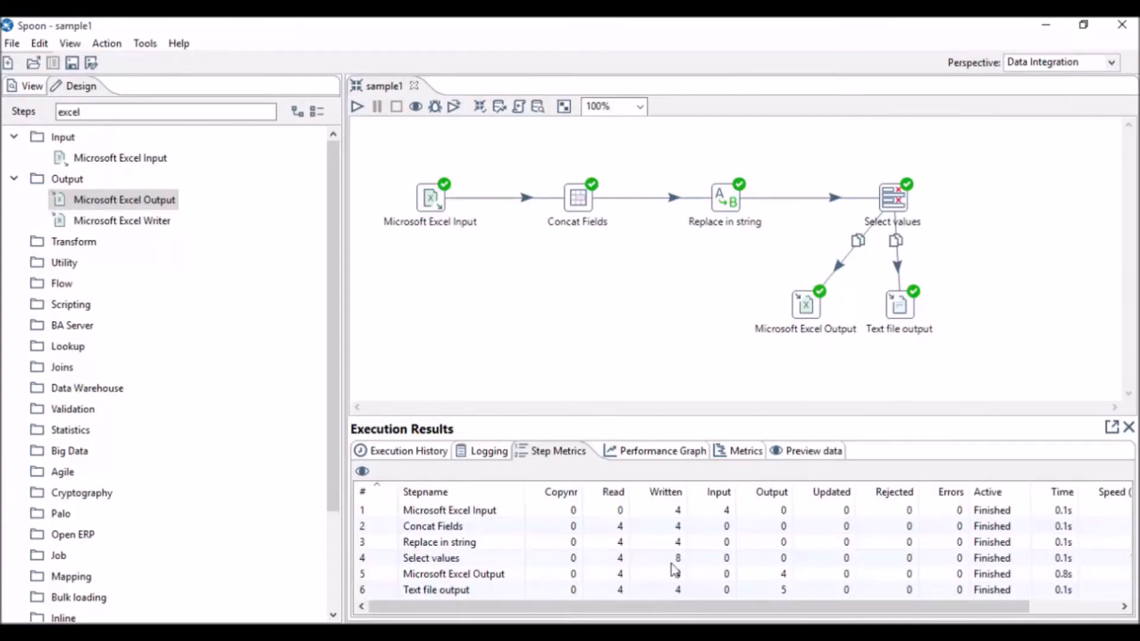
{"action": "double_click", "coordinate": [900, 306]}
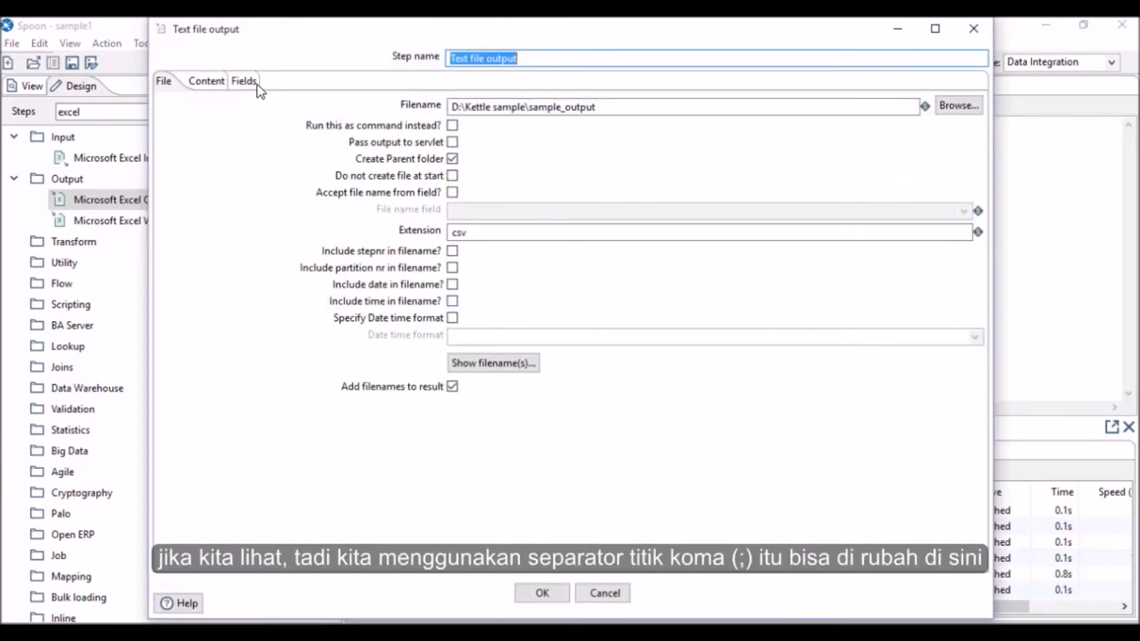
{"action": "left_click", "coordinate": [212, 81]}
{"action": "left_click", "coordinate": [493, 121]}
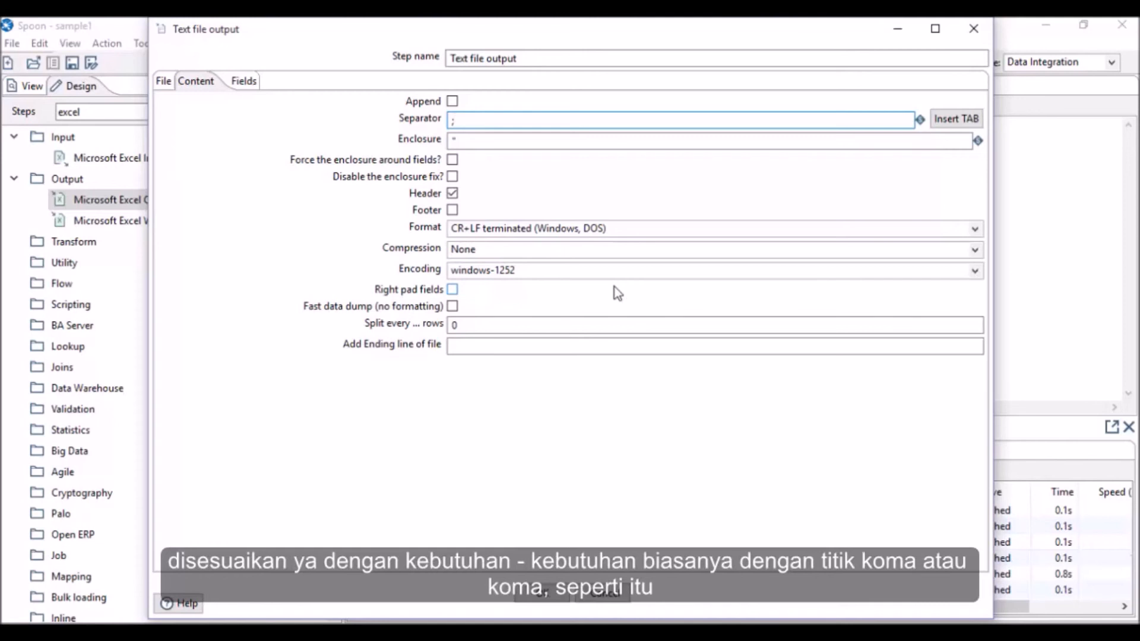
{"action": "key", "text": "BackSpace"}
{"action": "type", "text": ","}
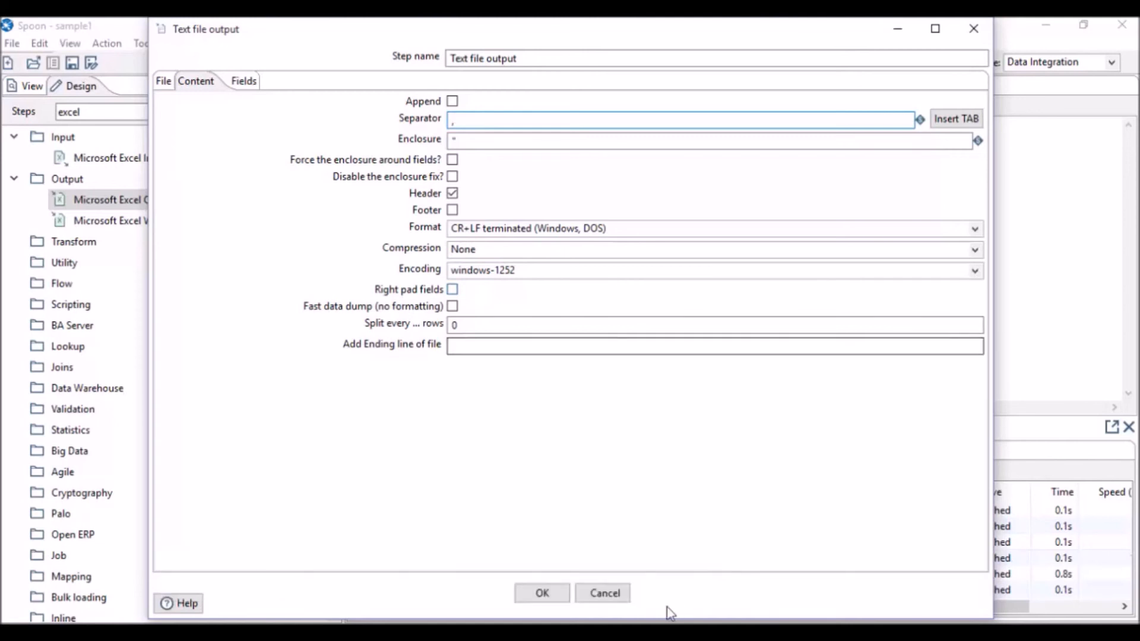
{"action": "left_click", "coordinate": [542, 593]}
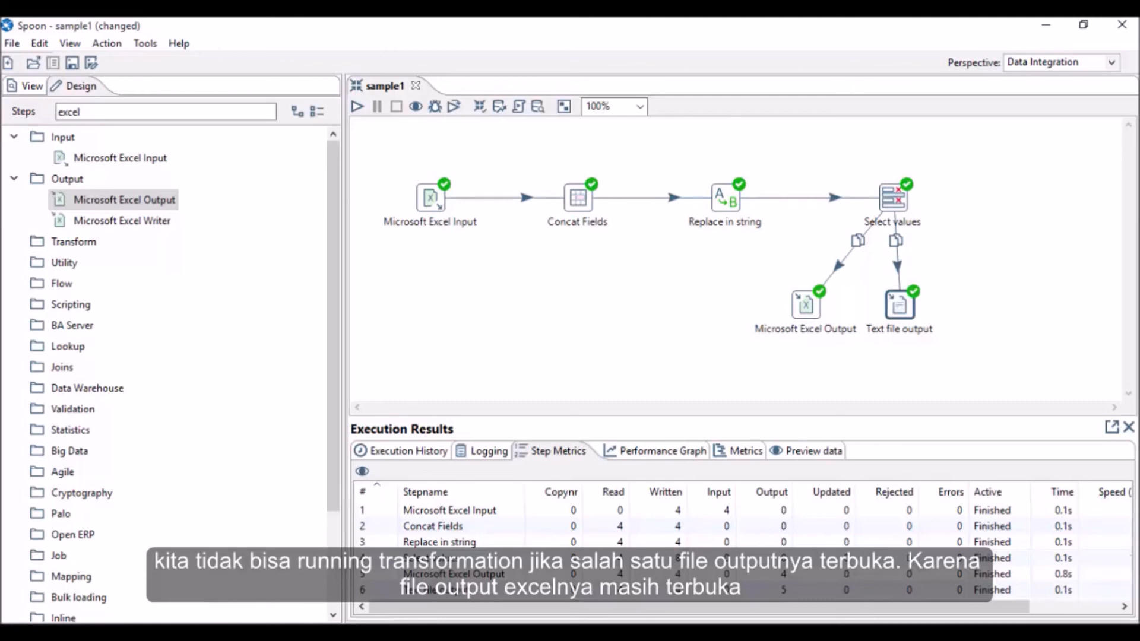
Step: Save the changed transformation and try to run it while sample_output.xls is still open in Excel
{"action": "mouse_move", "coordinate": [173, 633]}
{"action": "left_click", "coordinate": [272, 544]}
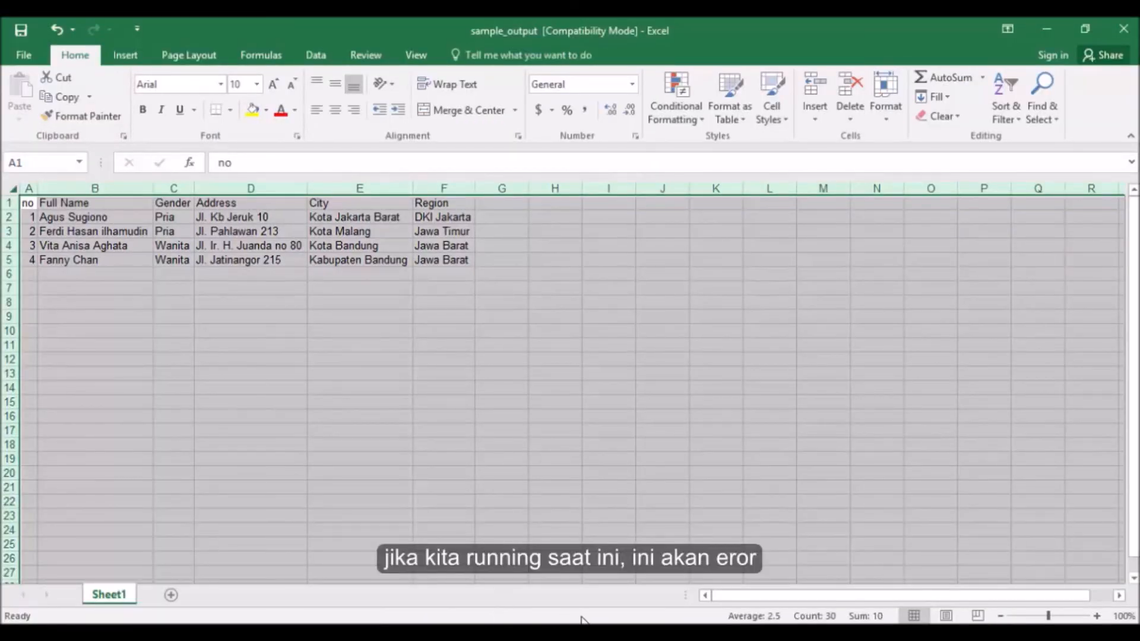
{"action": "left_click", "coordinate": [654, 633]}
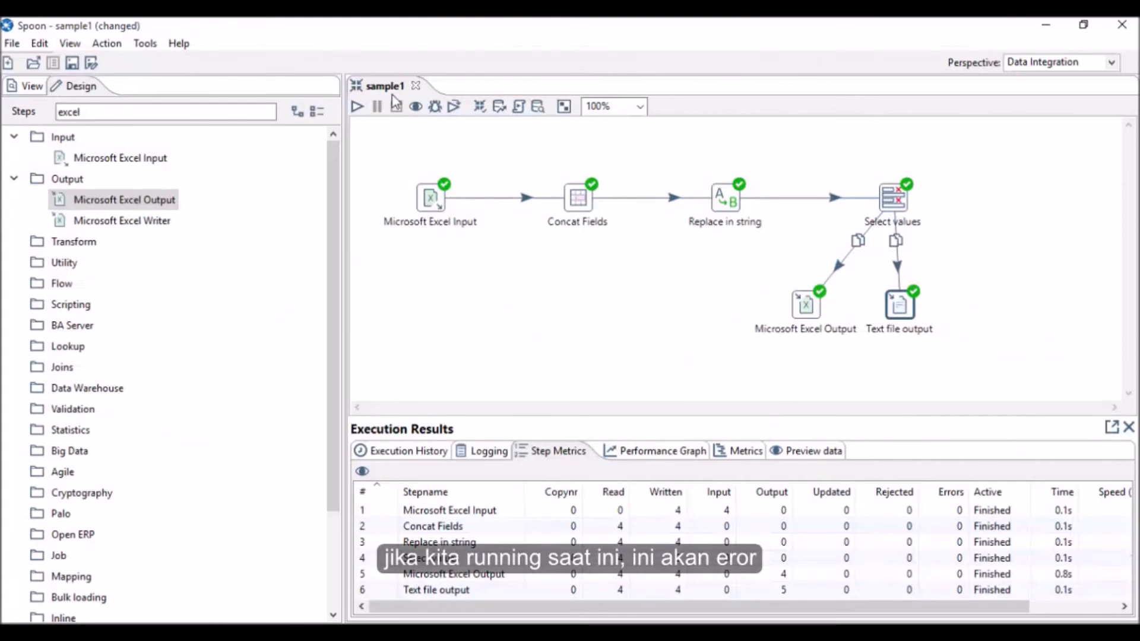
{"action": "left_click", "coordinate": [358, 108]}
{"action": "key", "text": "Return"}
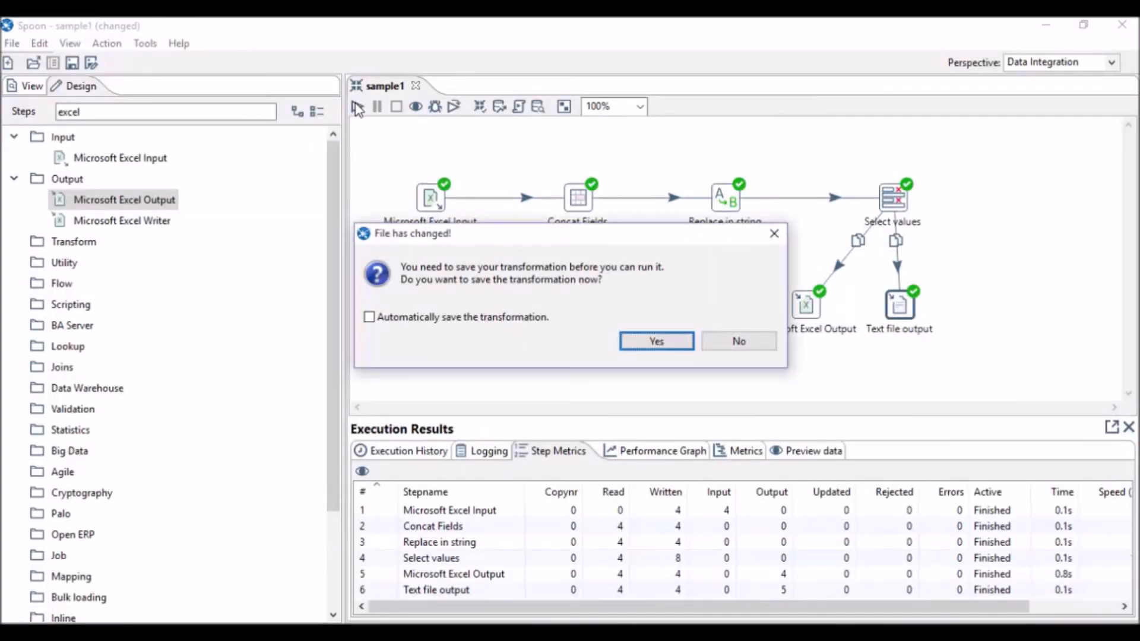
{"action": "left_click", "coordinate": [646, 346]}
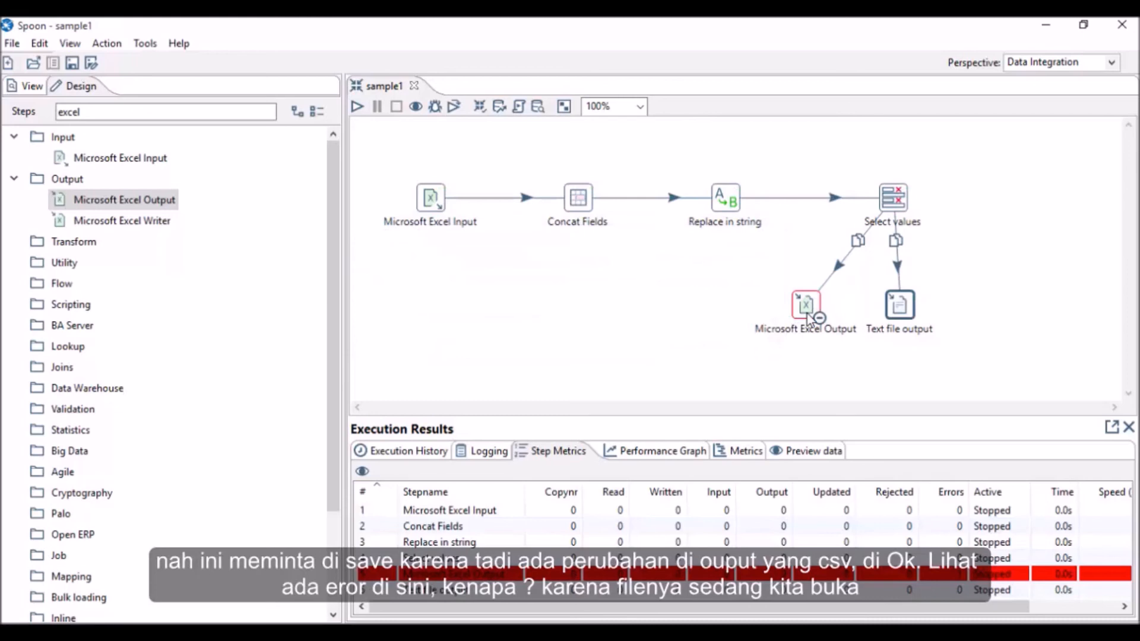
{"action": "mouse_move", "coordinate": [807, 314]}
Step: Switch to the sample_output.xls workbook in Excel and close it without saving its changes
{"action": "left_click", "coordinate": [182, 632]}
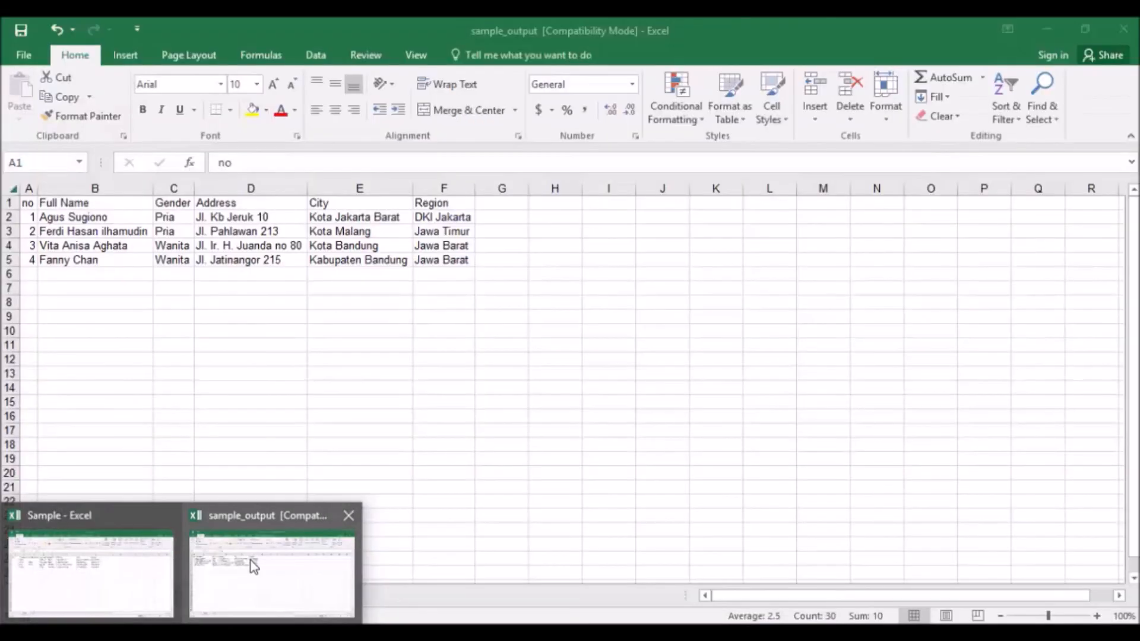
{"action": "left_click", "coordinate": [250, 567]}
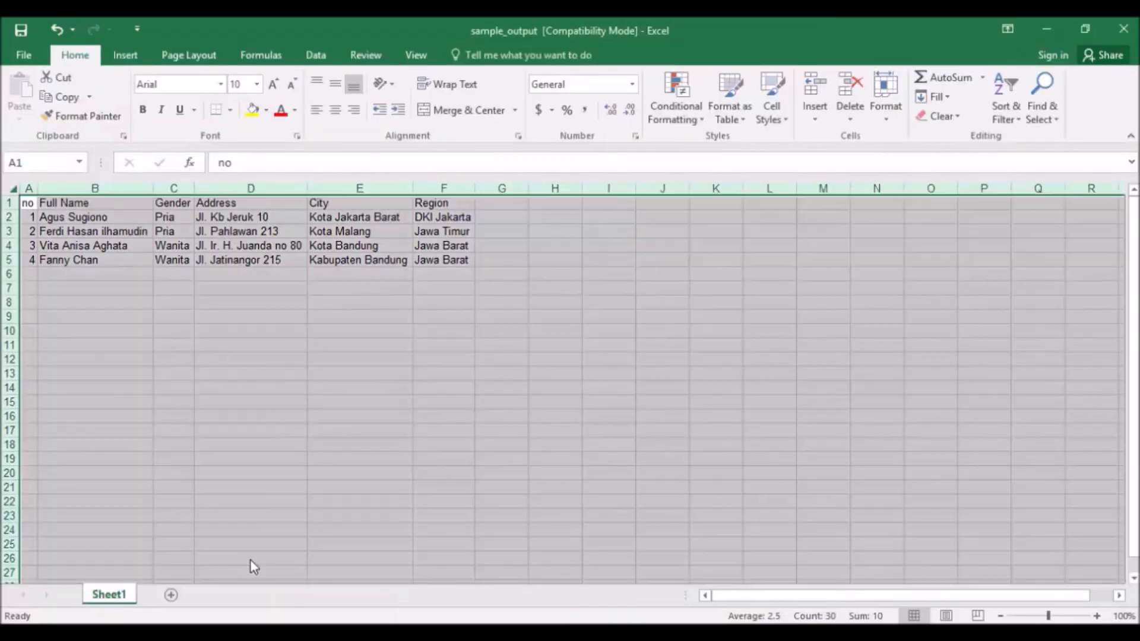
{"action": "left_click", "coordinate": [1124, 30]}
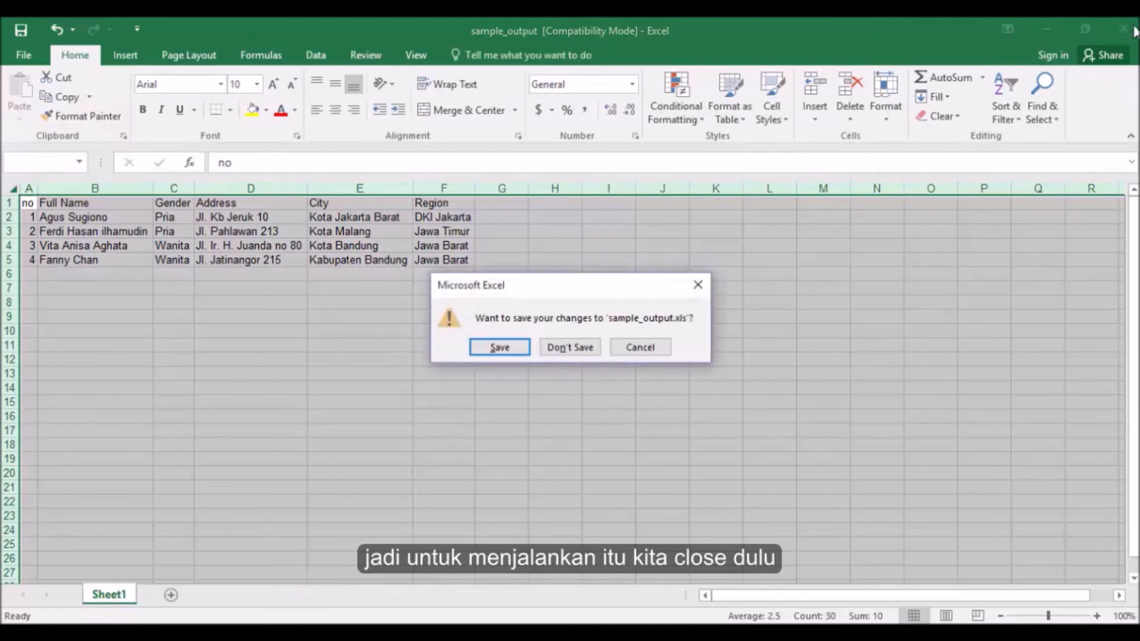
{"action": "left_click", "coordinate": [579, 353]}
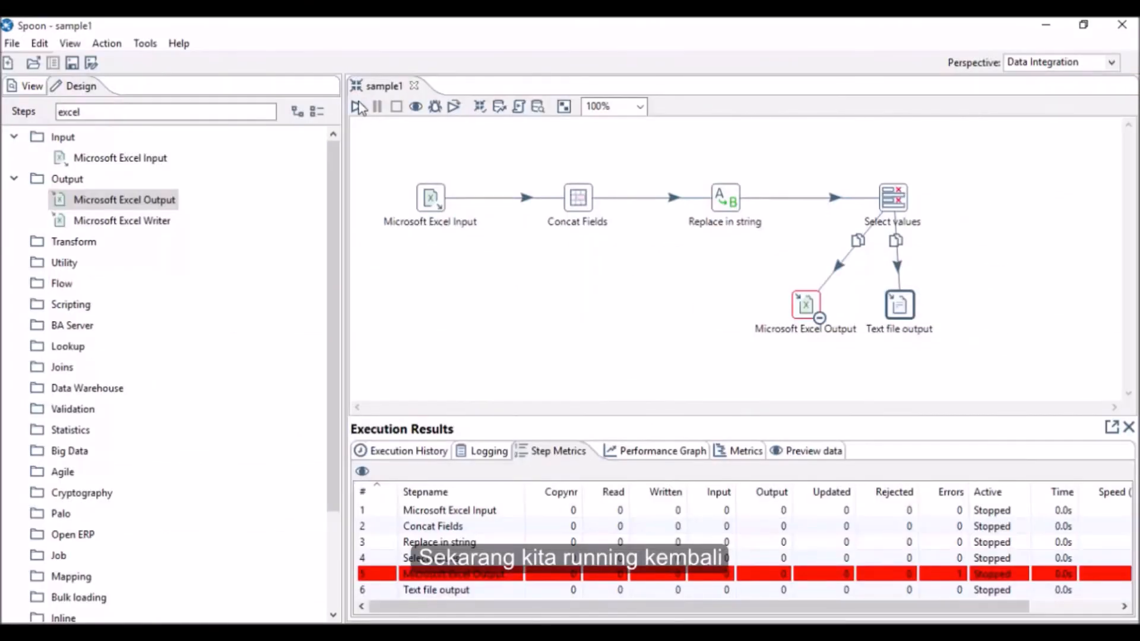
Step: Run the sample1 transformation again with the default launch options and switch to the Kettle sample folder in File Explorer
{"action": "left_click", "coordinate": [359, 107]}
{"action": "key", "text": "Return"}
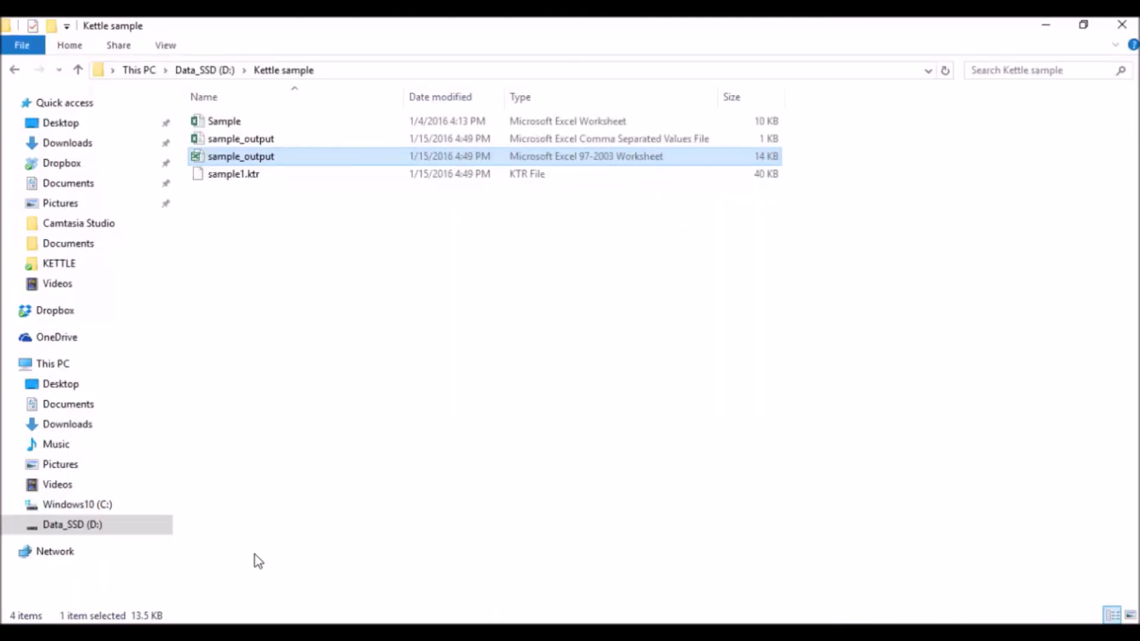
{"action": "left_click", "coordinate": [246, 263]}
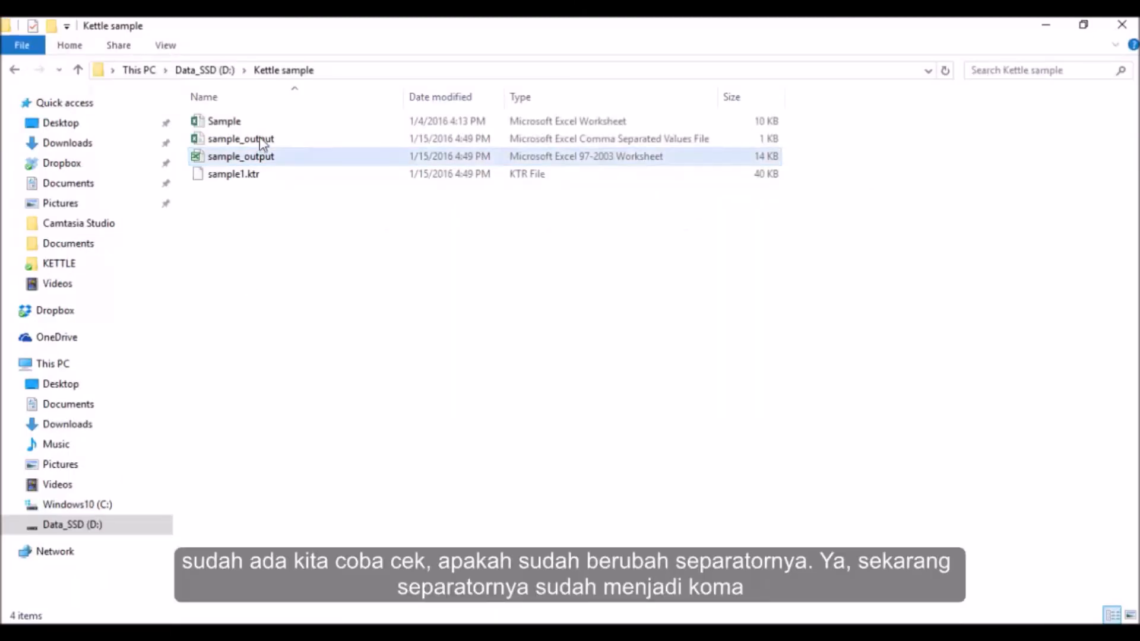
Step: Open the sample_output CSV file in Notepad, examine the separator between its fields, and close it
{"action": "key", "text": "super"}
{"action": "key", "text": "super+r"}
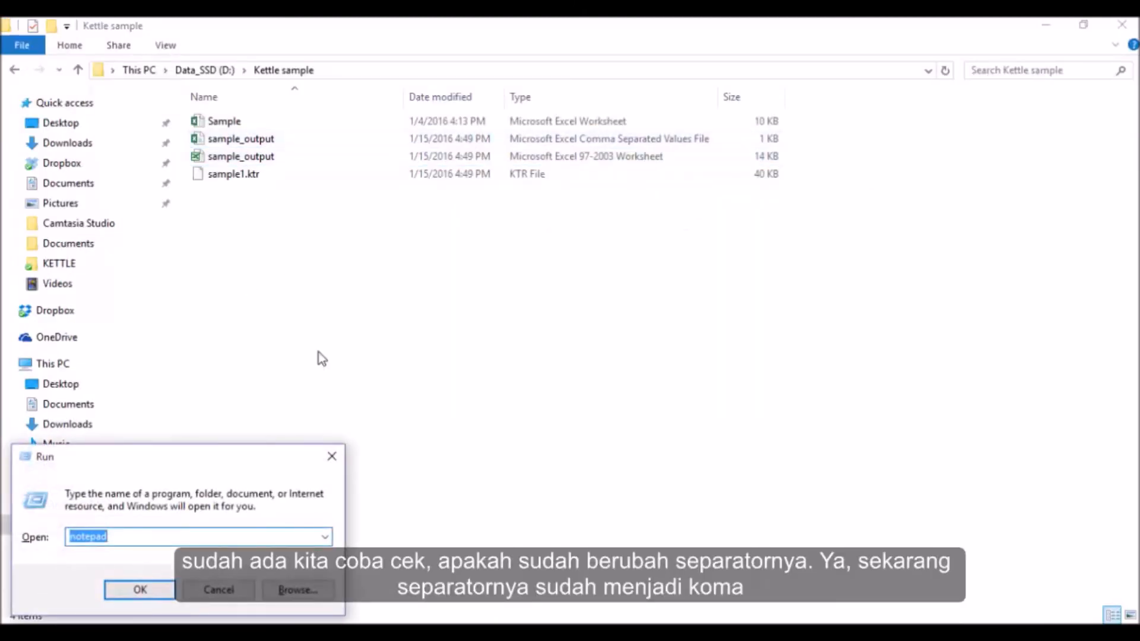
{"action": "key", "text": "Return"}
{"action": "left_click_drag", "start_coordinate": [229, 146], "coordinate": [377, 297]}
{"action": "double_click", "coordinate": [380, 214]}
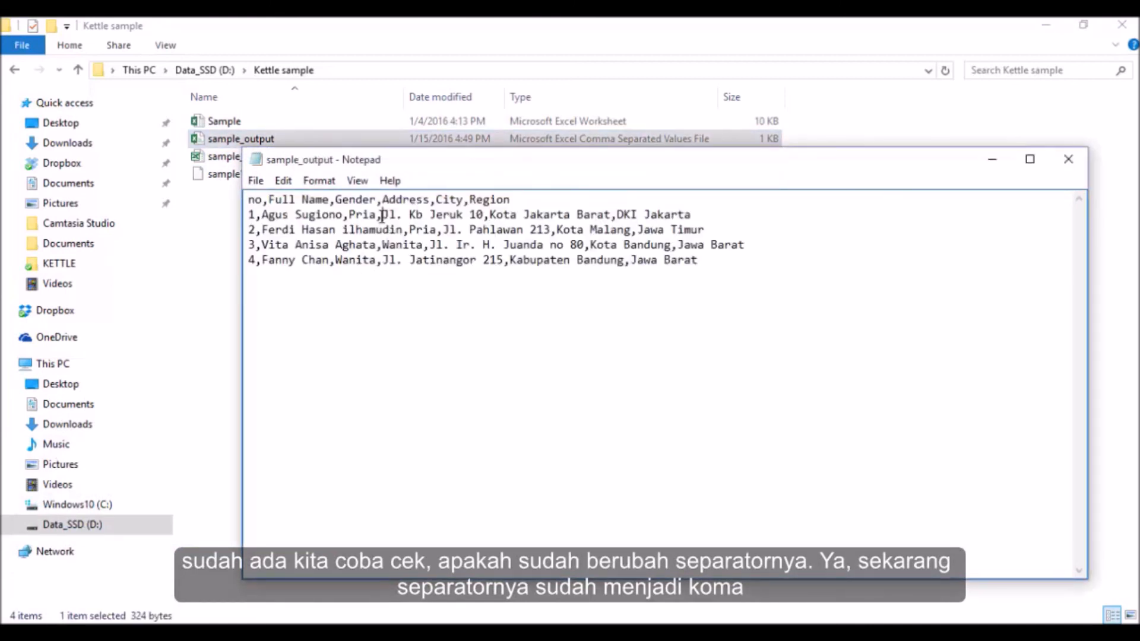
{"action": "left_click", "coordinate": [1069, 159]}
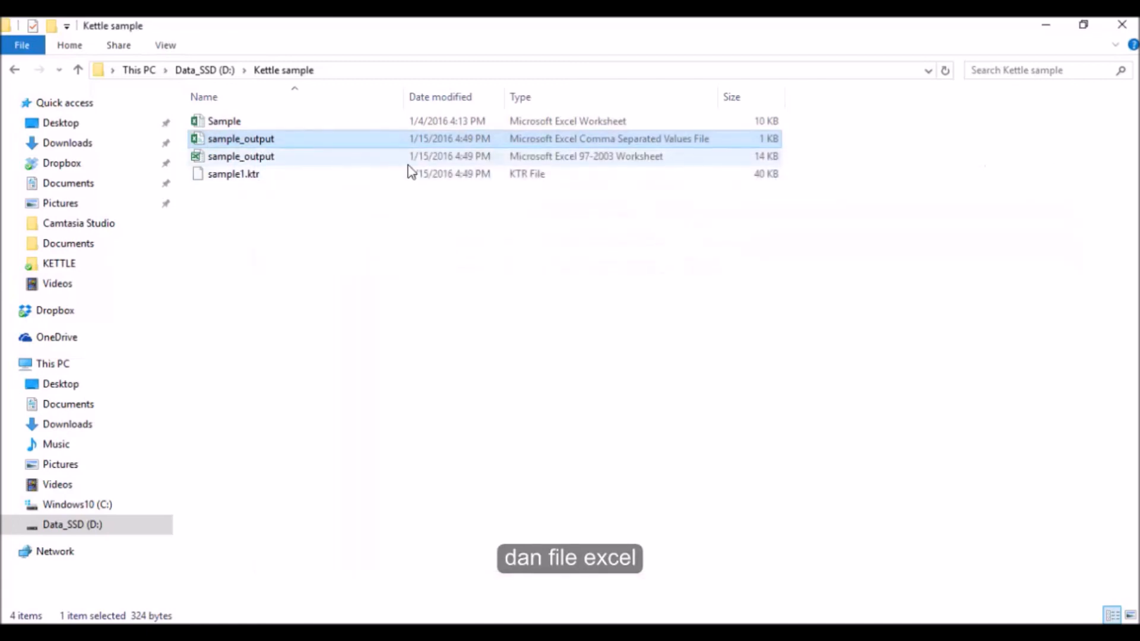
Step: Open the sample_output Excel 97-2003 workbook from the Kettle sample folder and examine its exported columns
{"action": "double_click", "coordinate": [349, 158]}
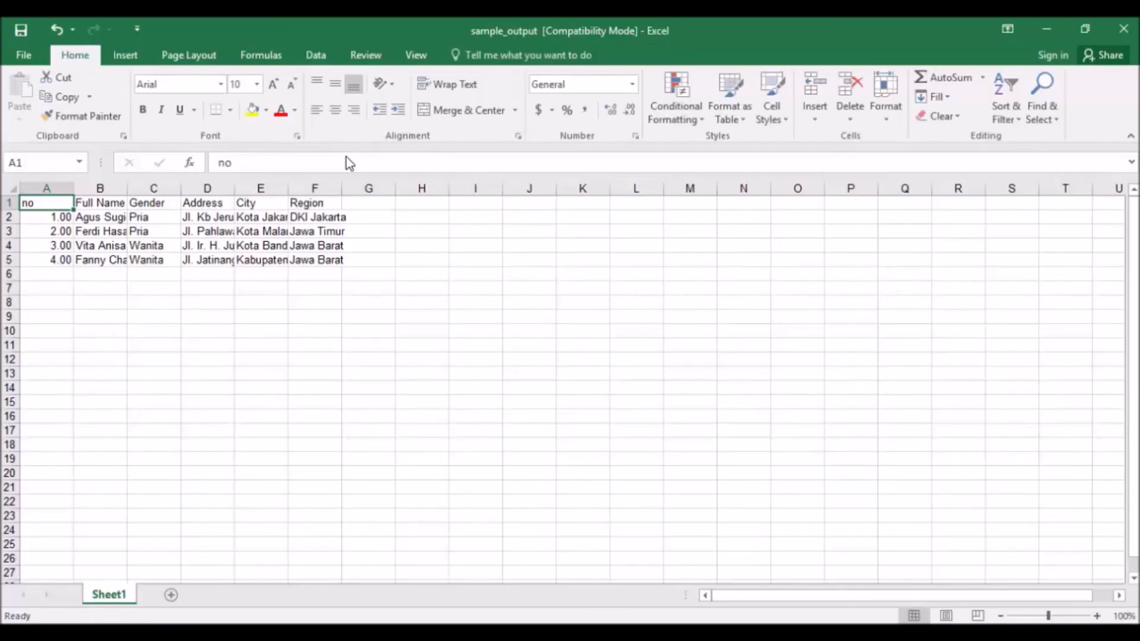
{"action": "double_click", "coordinate": [289, 183]}
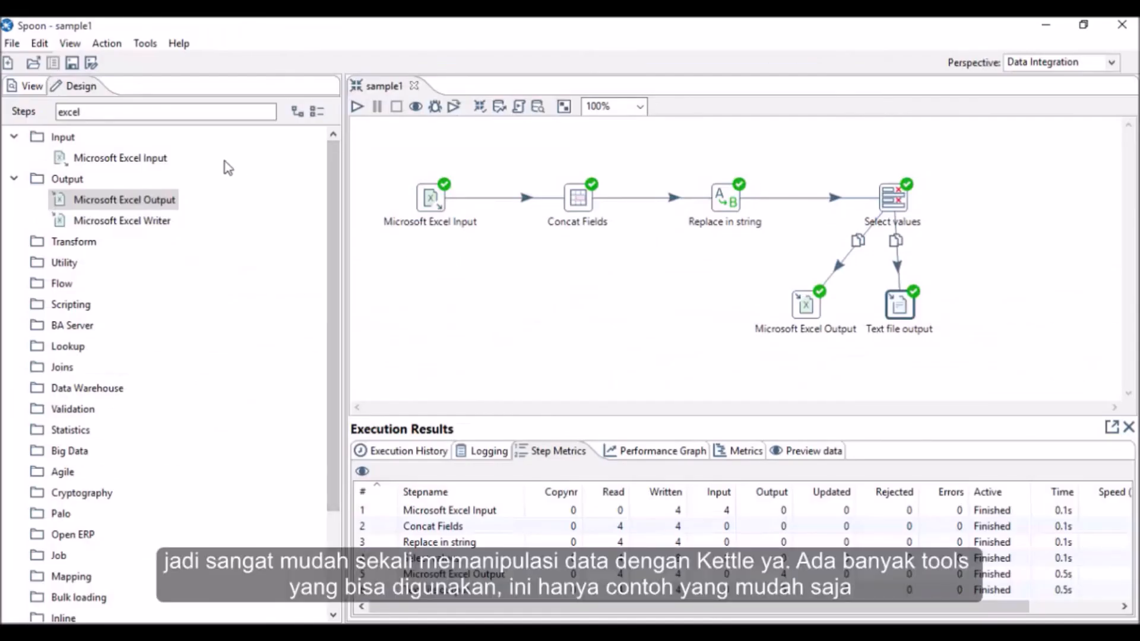
Step: Switch back to Spoon and clear the "excel" search filter so the design list offers all step categories
{"action": "left_click_drag", "start_coordinate": [115, 111], "coordinate": [5, 111]}
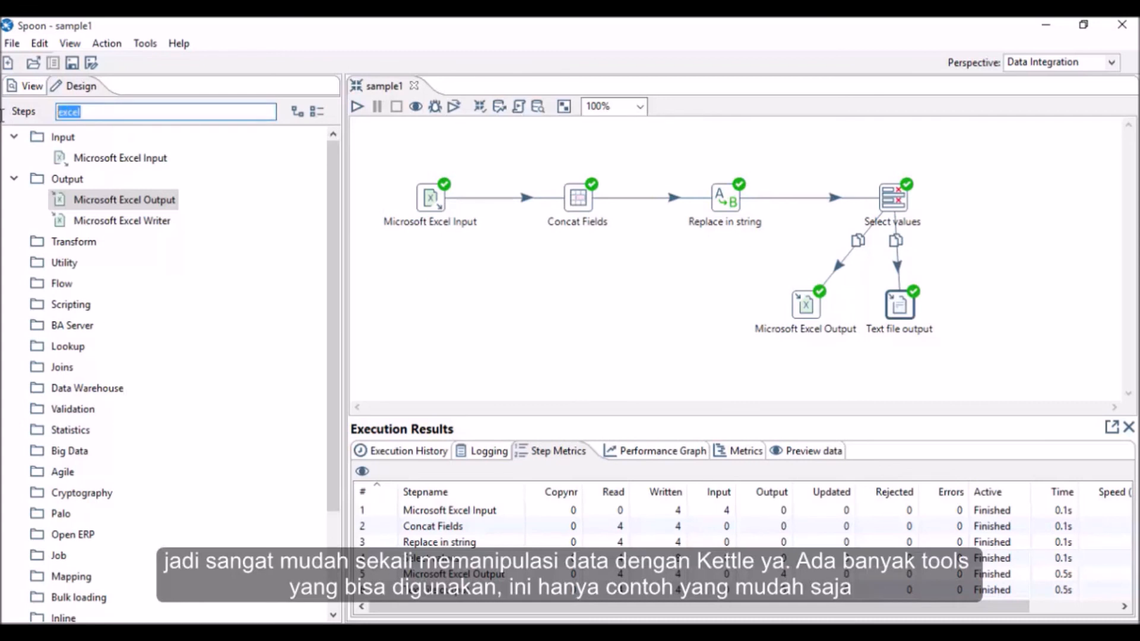
{"action": "key", "text": "BackSpace"}
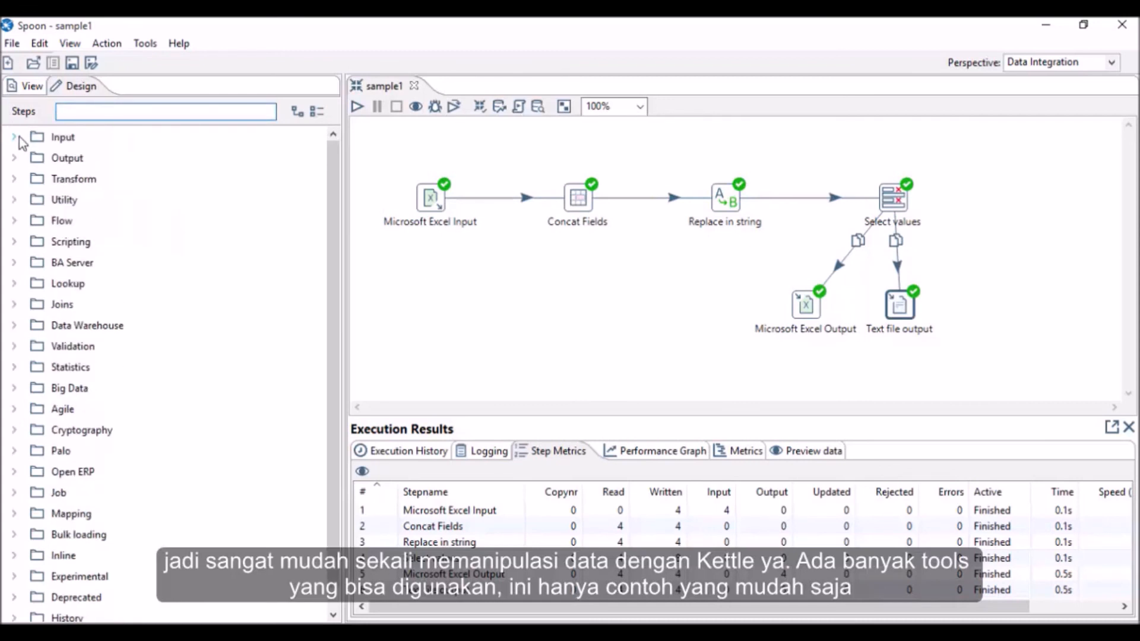